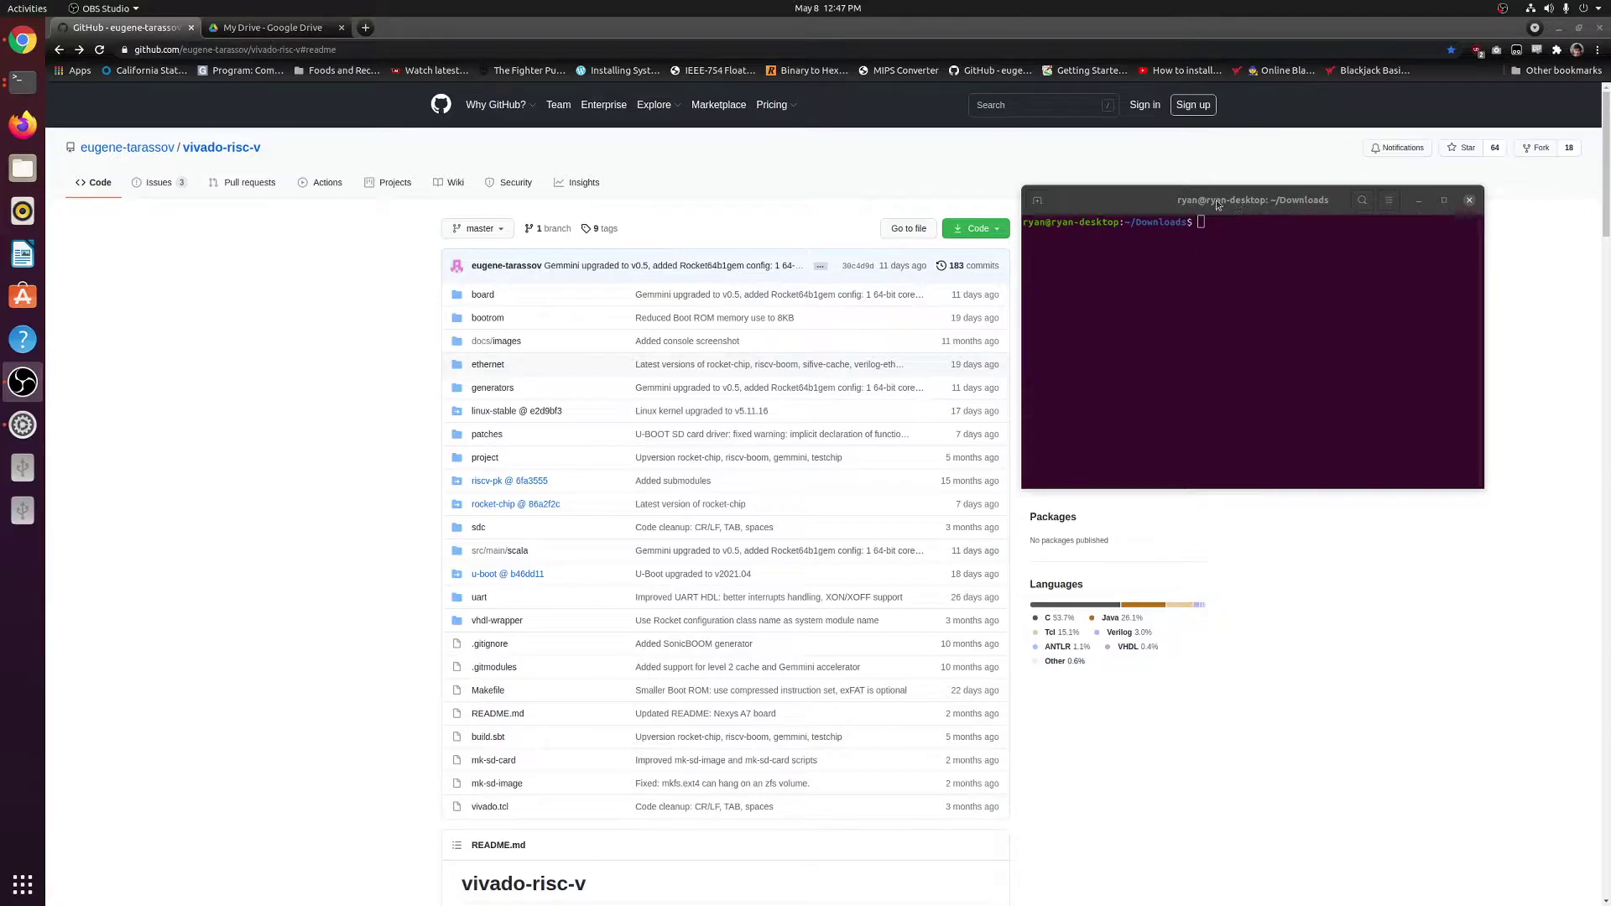
Move the terminal window down and to the right, clear of the repository's About panel.
left_click_drag(1216, 199, 1211, 400)
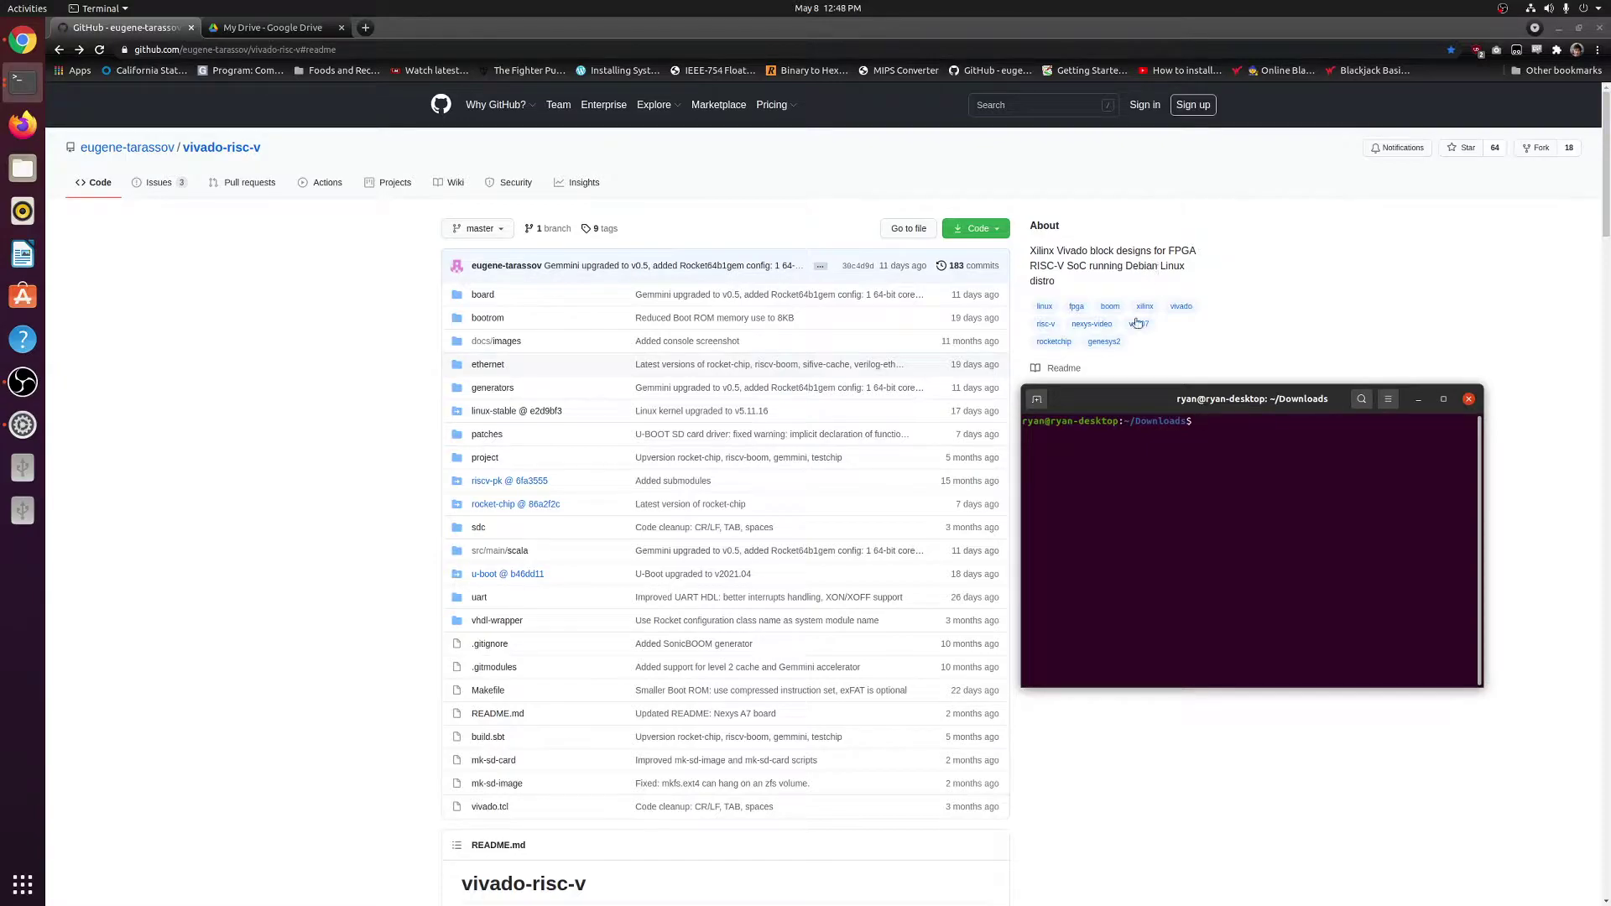
left_click_drag(1121, 403, 1124, 400)
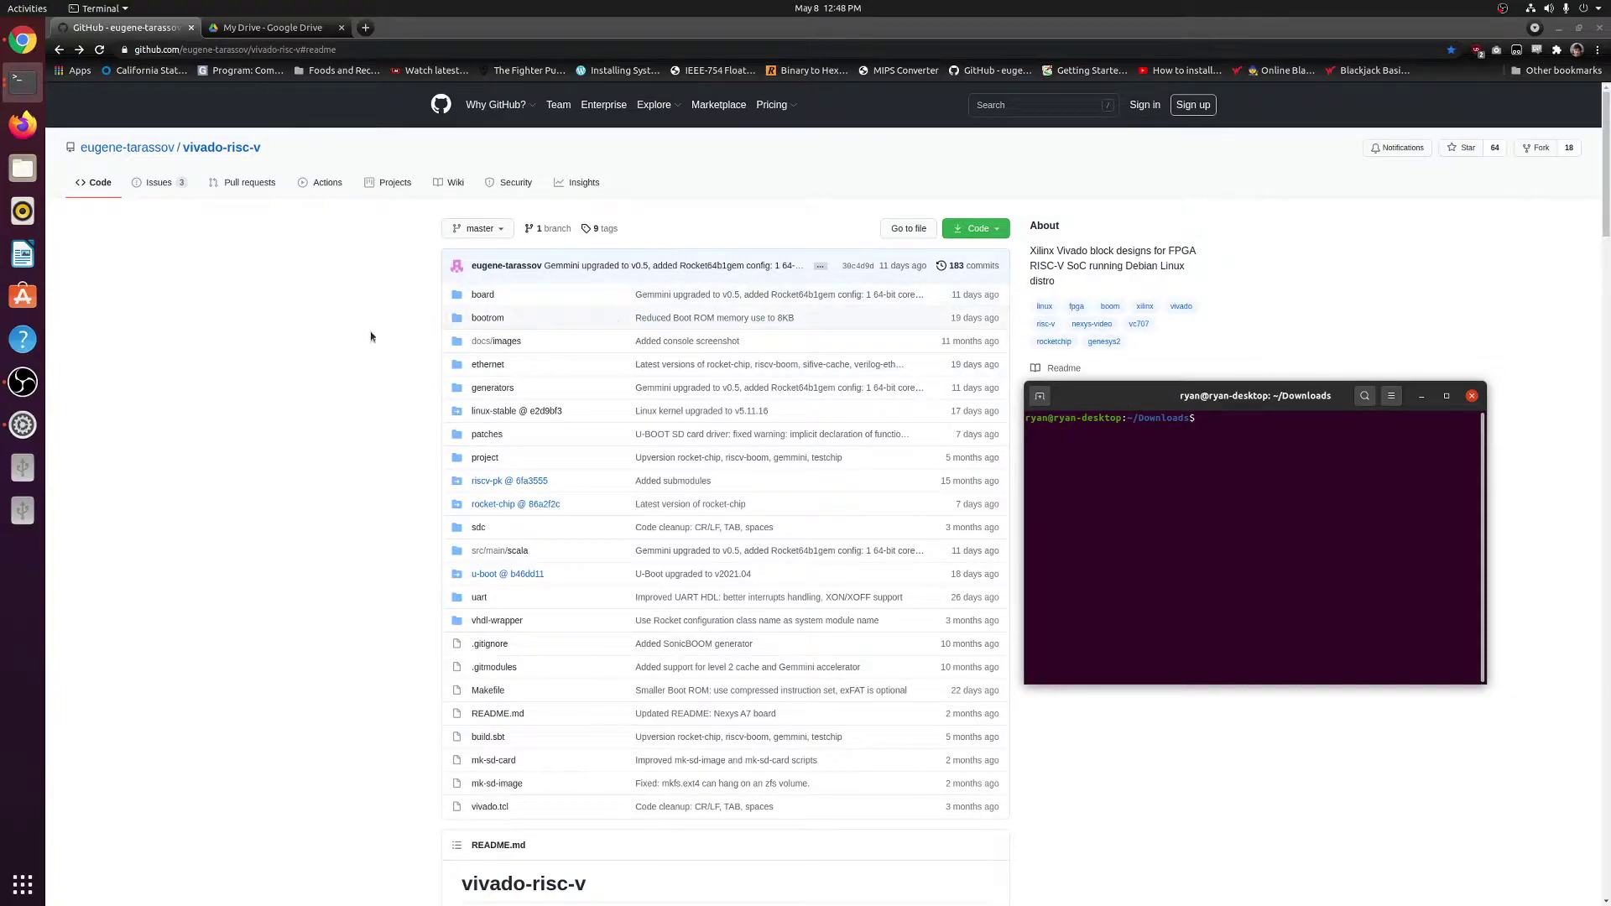
mouse_move(136, 154)
Scroll the README to the Usage checkout and Build FPGA bitstream commands, then raise the terminal window.
scroll(308, 355, "down", 6)
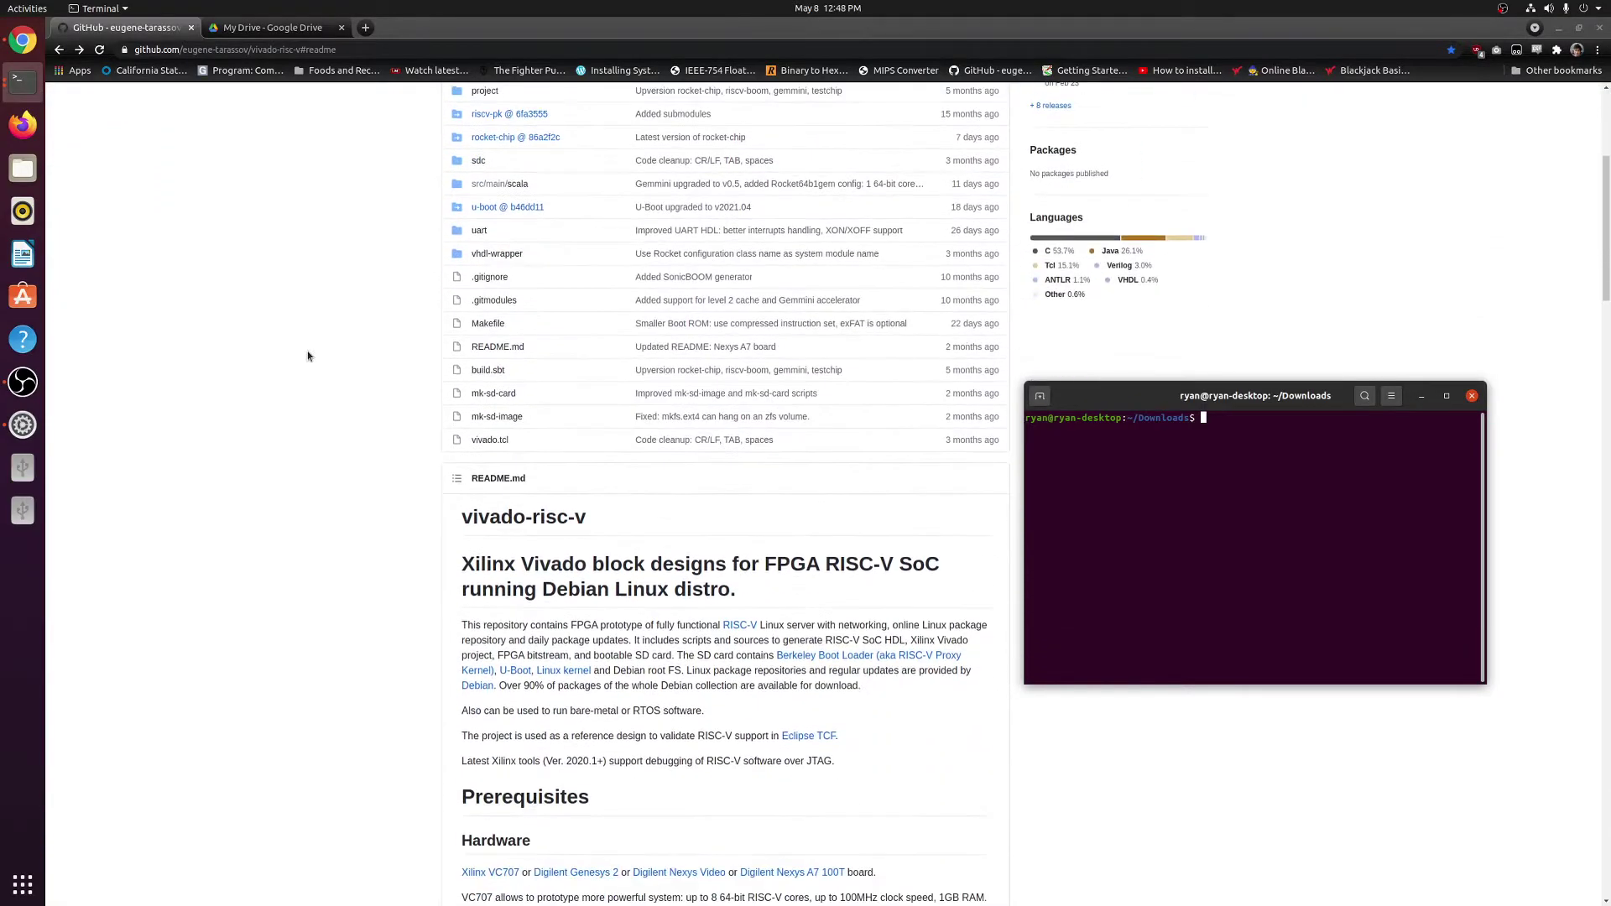
scroll(308, 356, "down", 4)
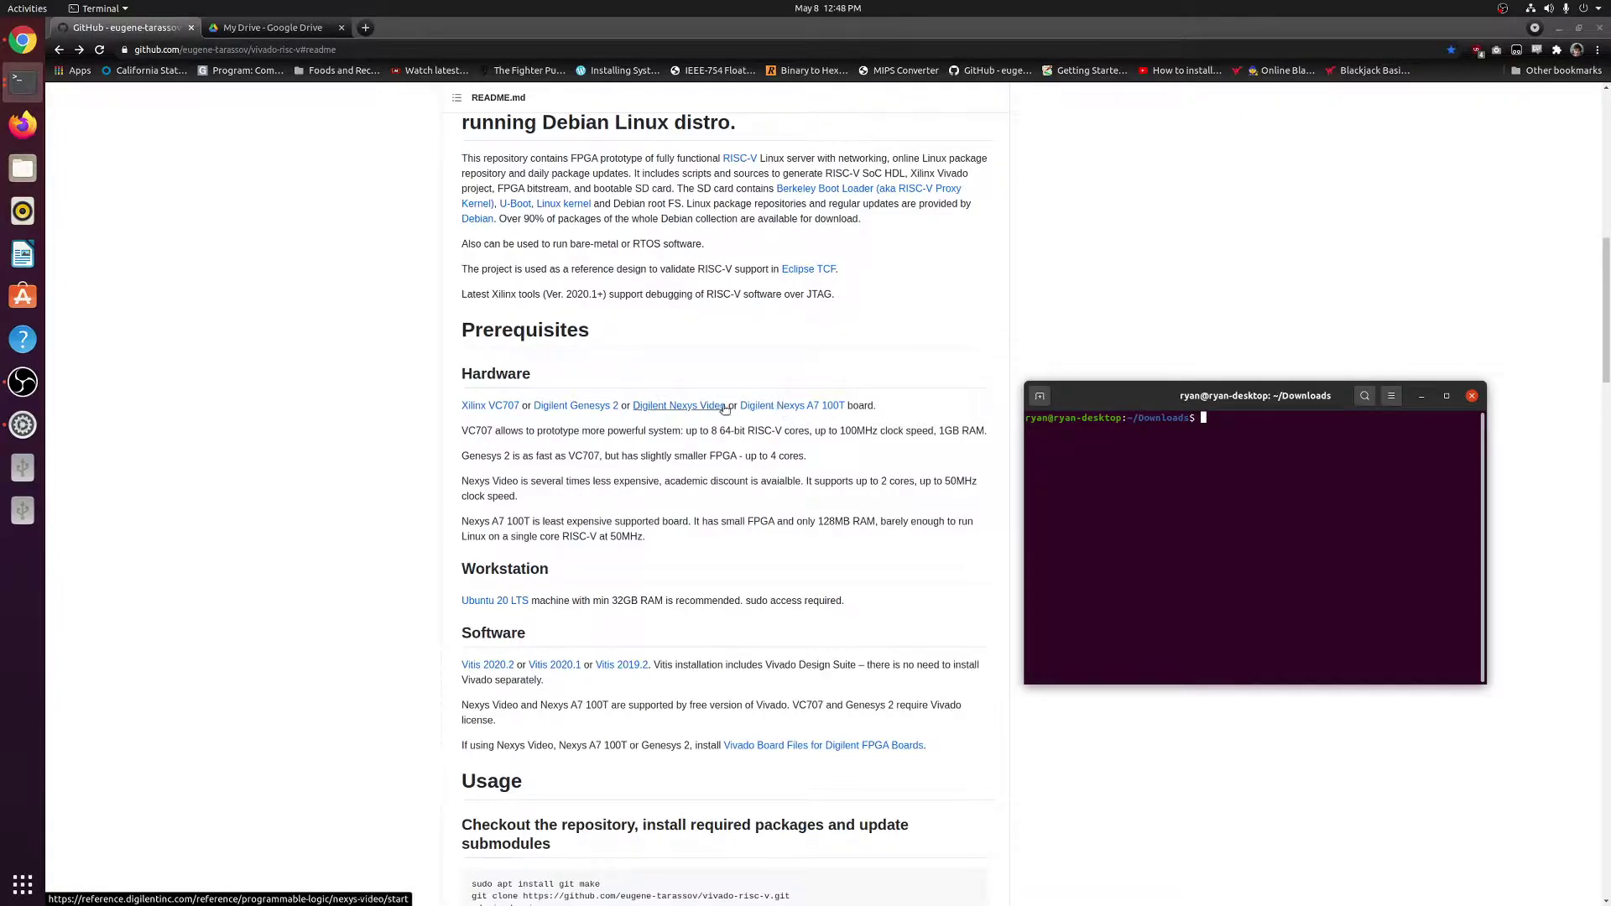
scroll(734, 352, "down", 4)
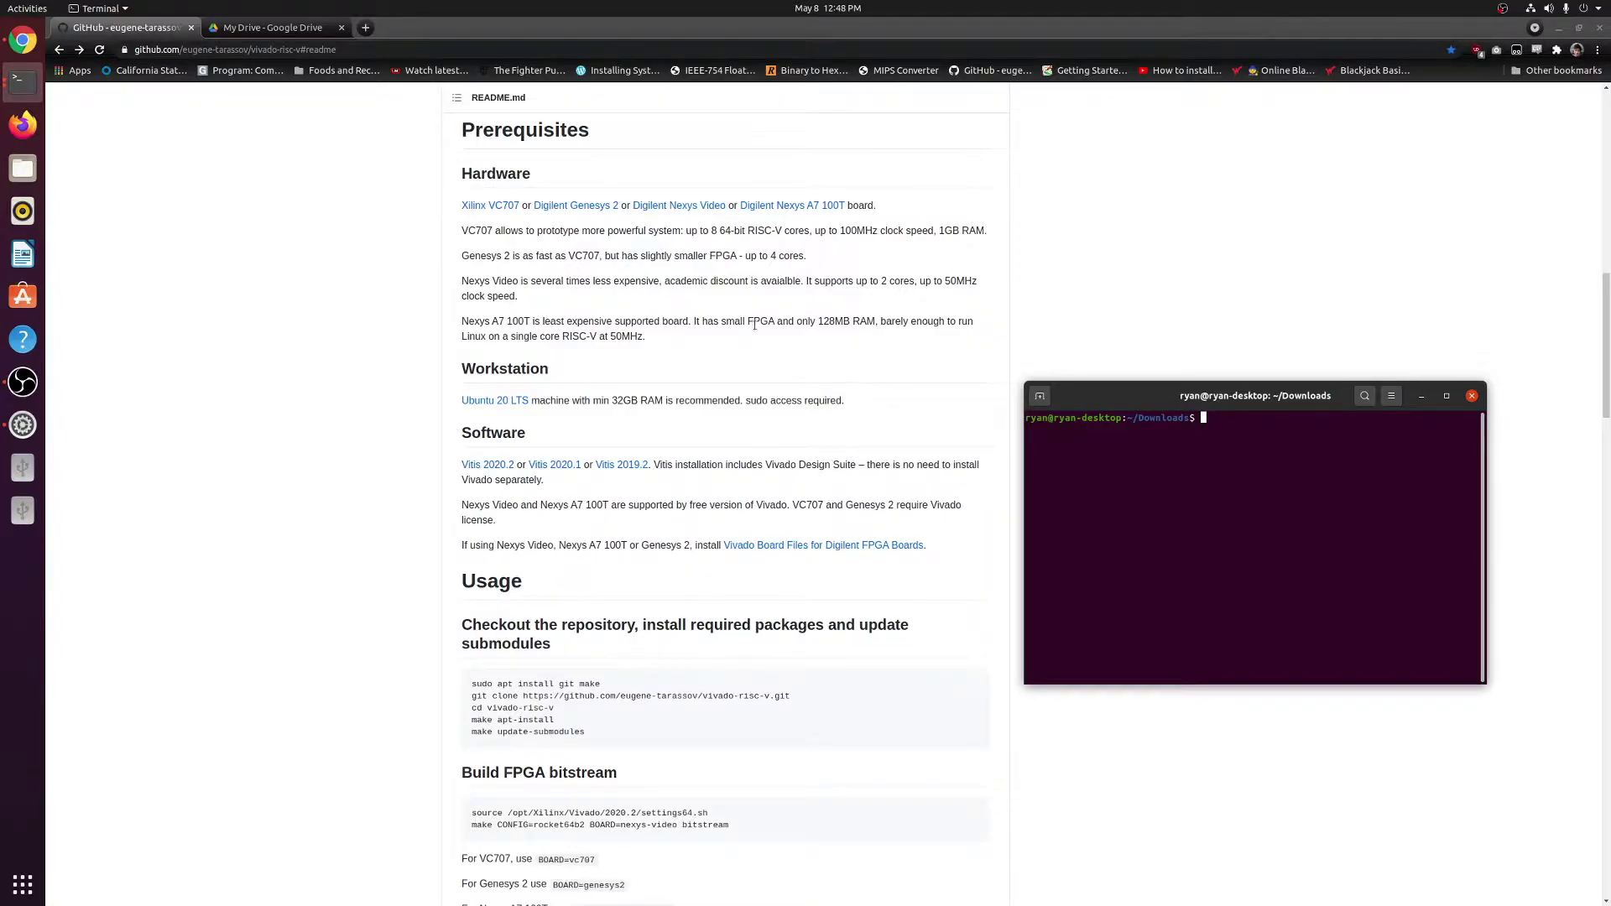
scroll(754, 325, "down", 3)
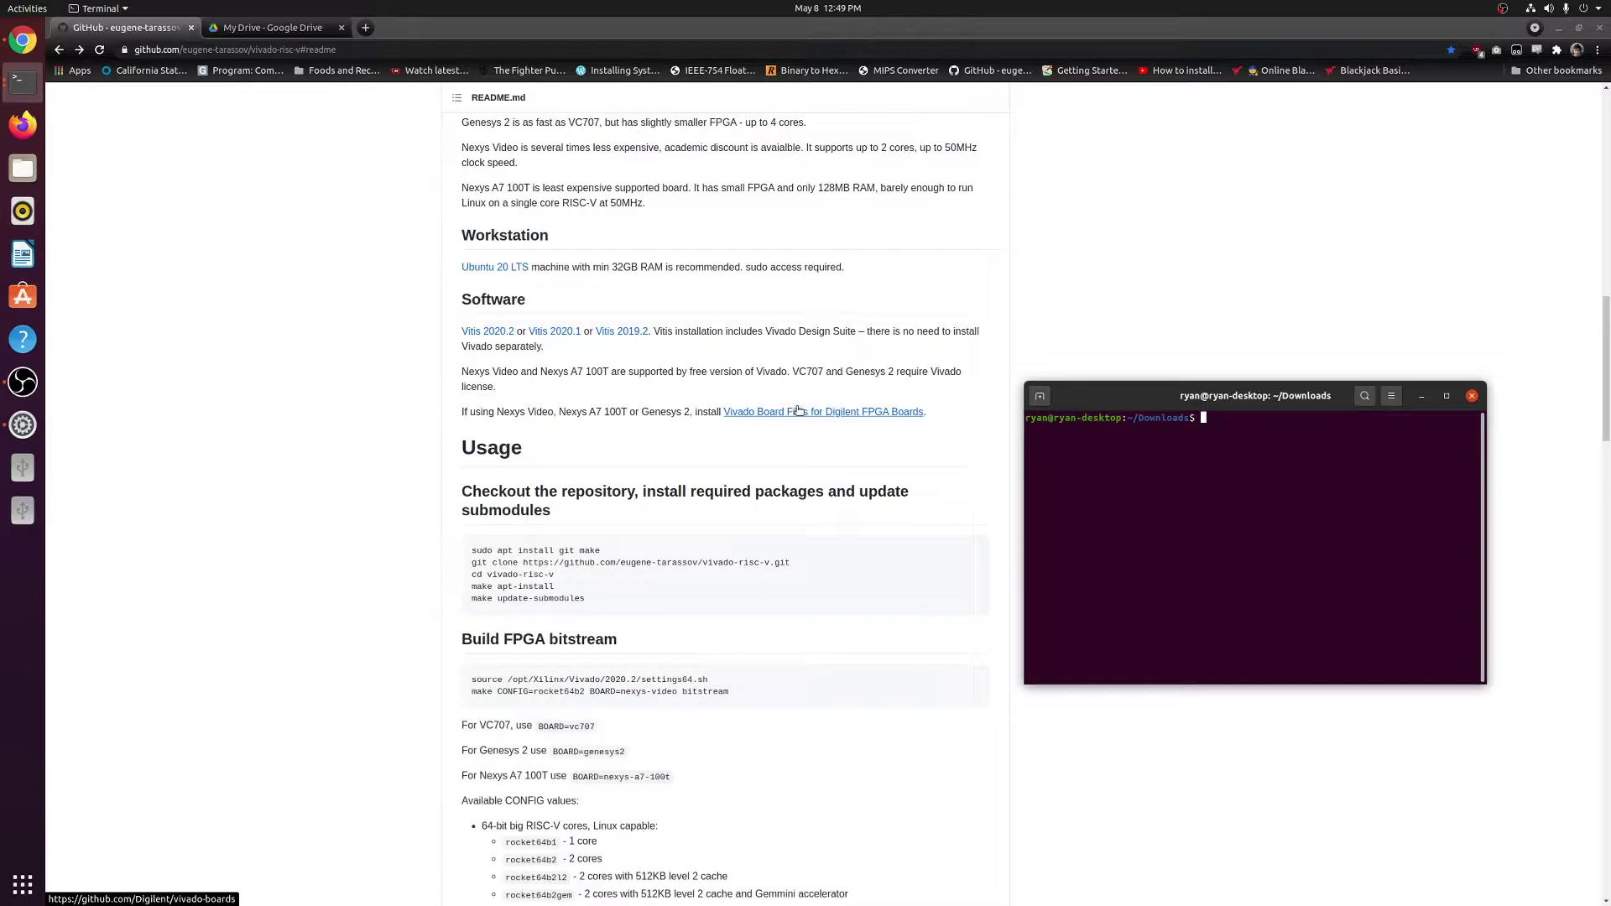
scroll(457, 348, "down", 3)
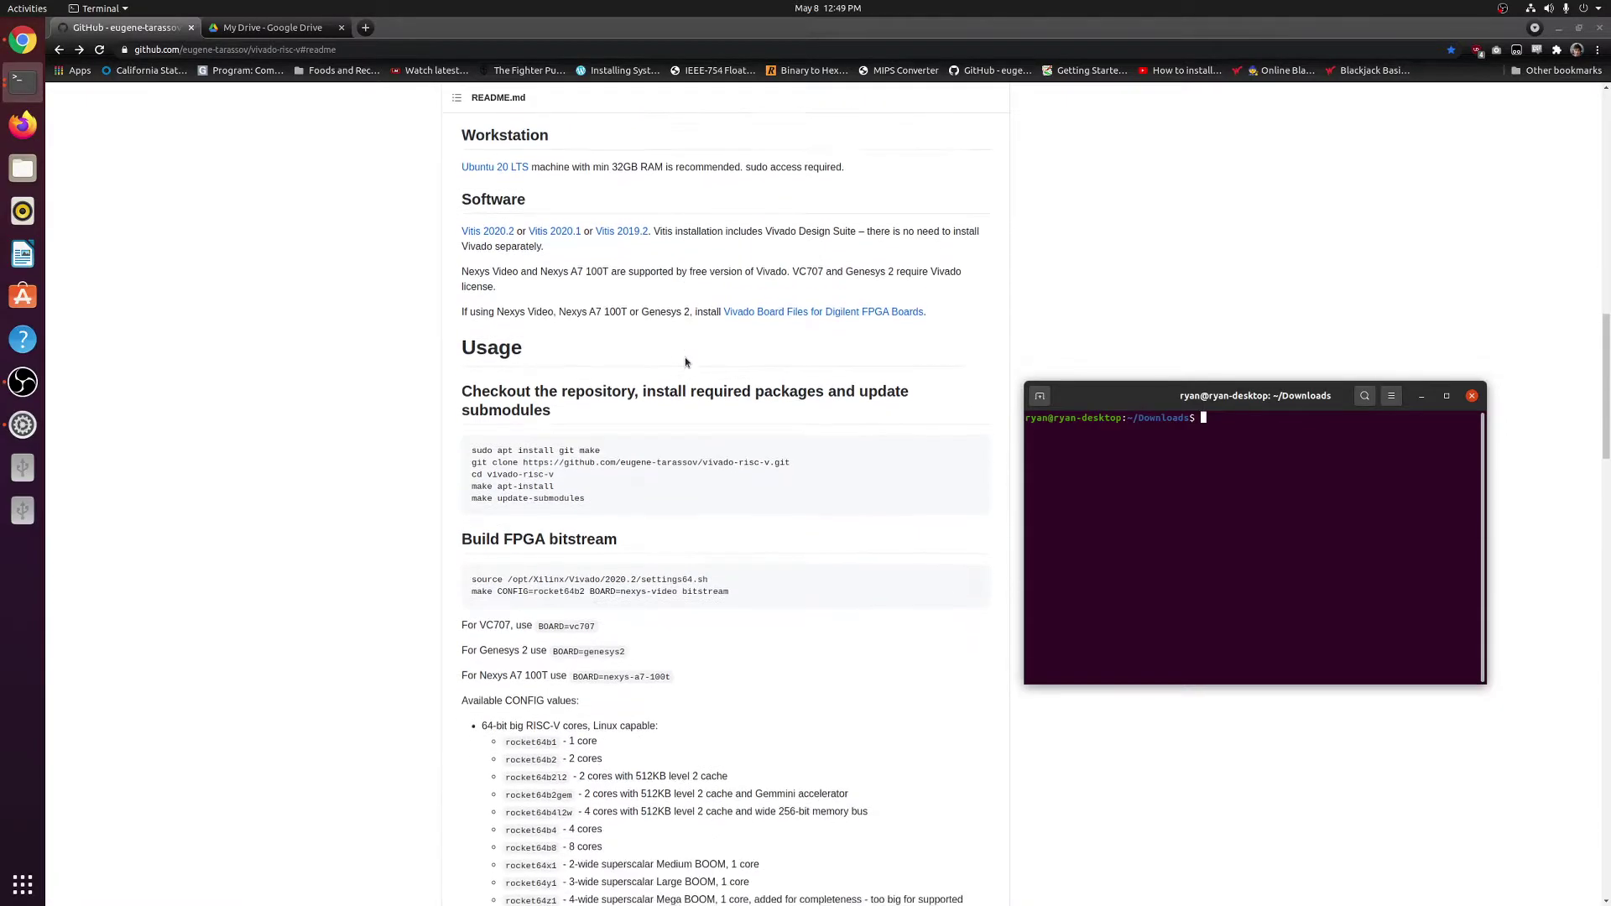
scroll(854, 334, "down", 1)
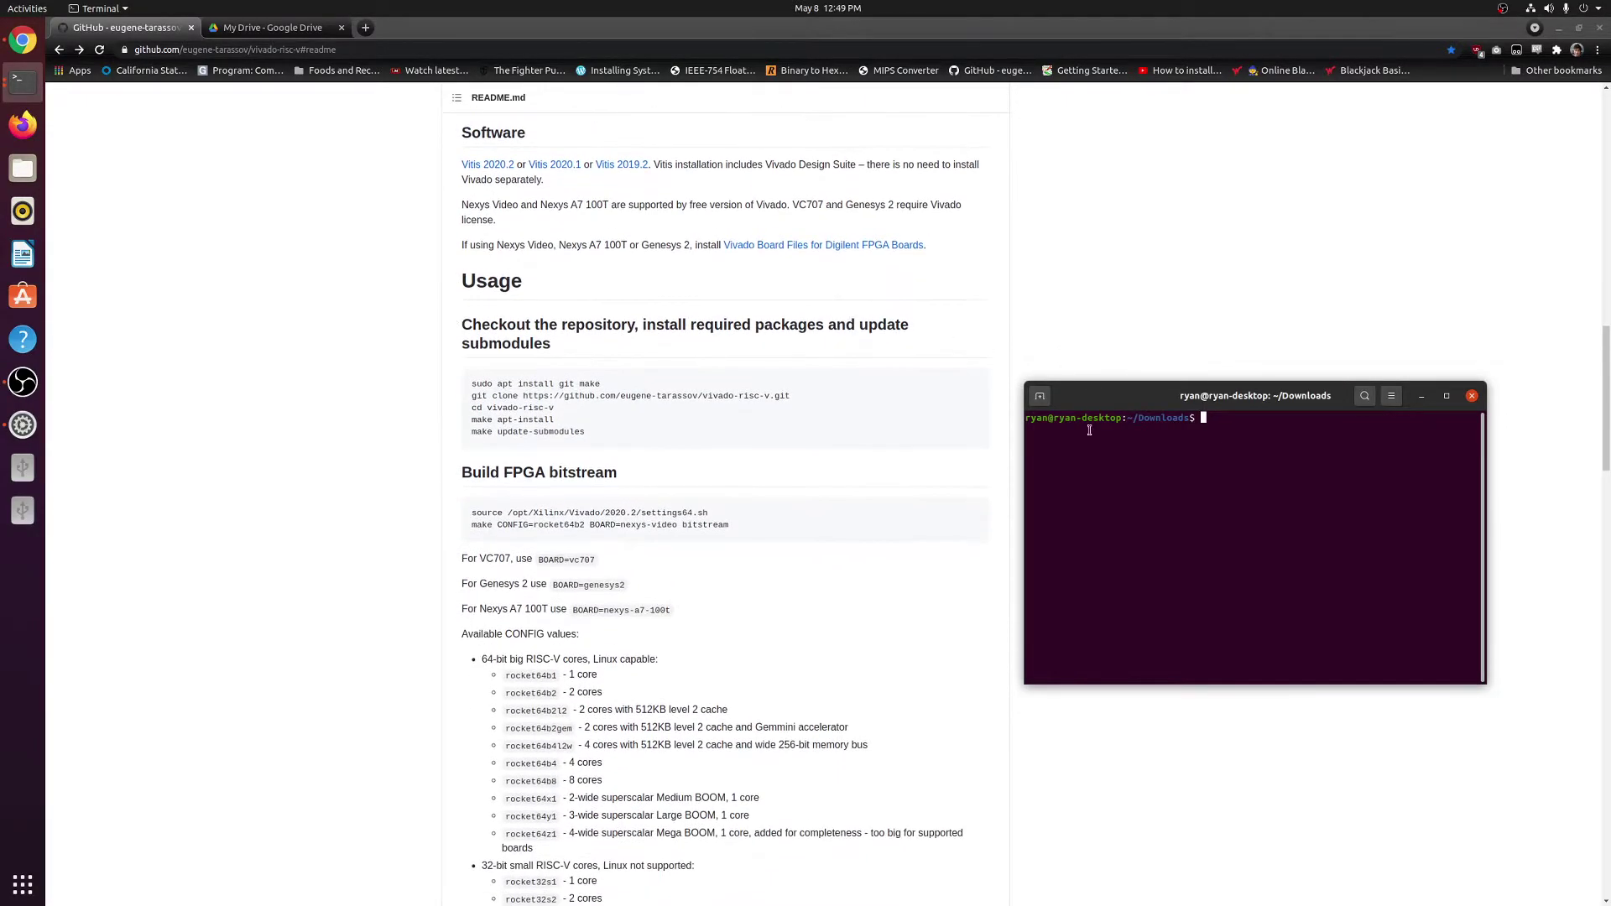
left_click_drag(1109, 395, 1107, 298)
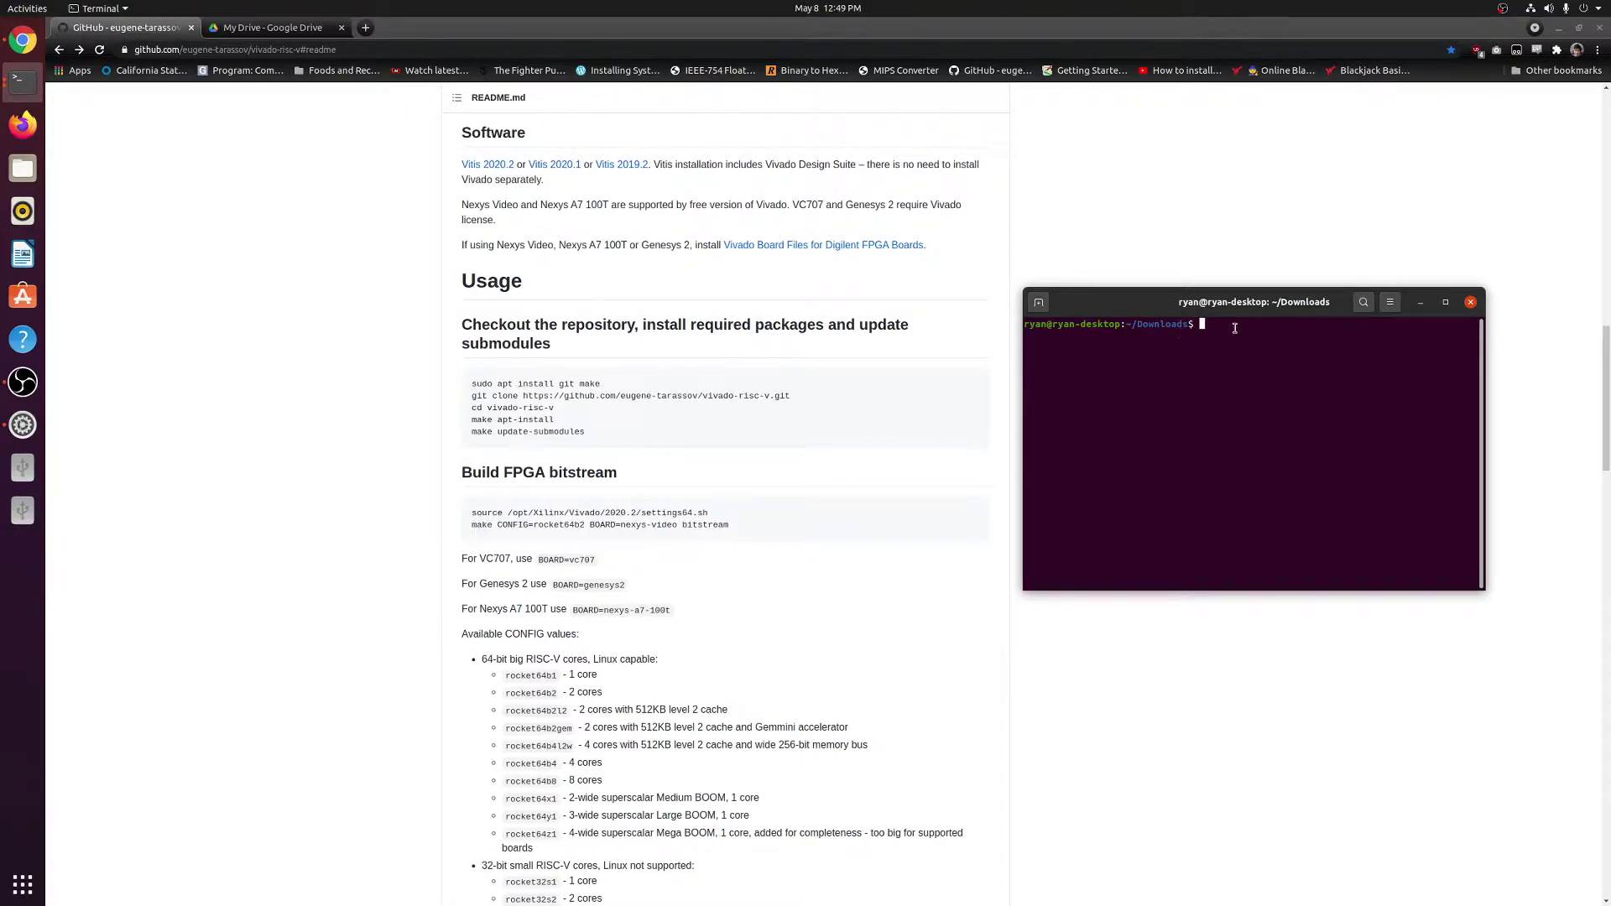
Run 'sudo apt install git make' with the sudo password, then start a git clone command.
type("sudo apt install gitma")
key("BackSpace")
key("BackSpace")
type("make")
key("Return")
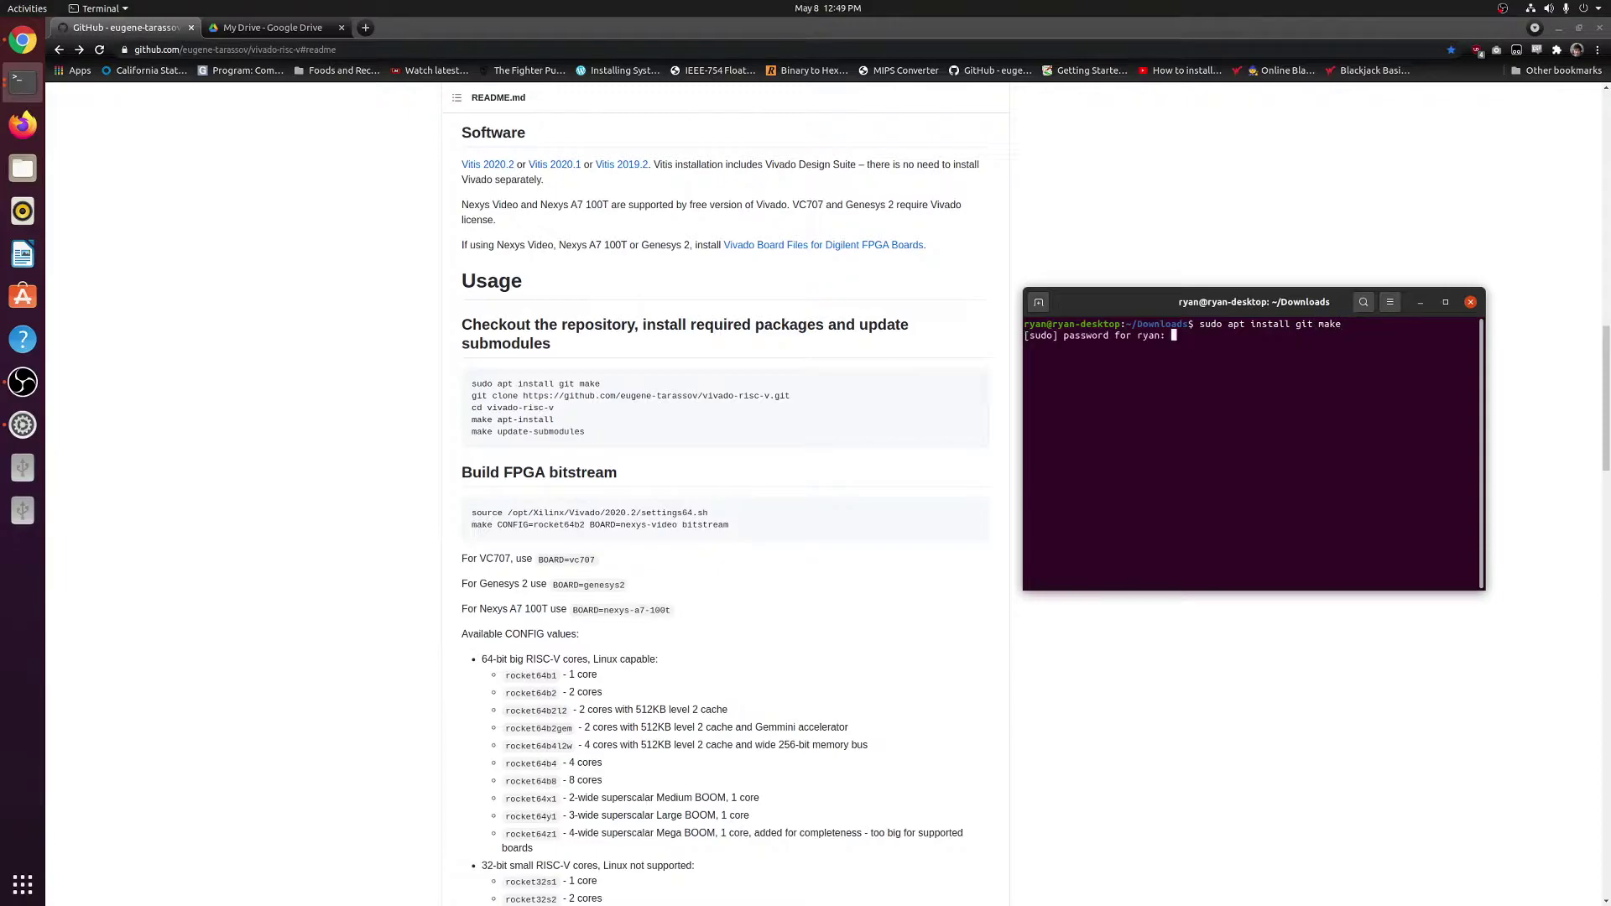
key("Return")
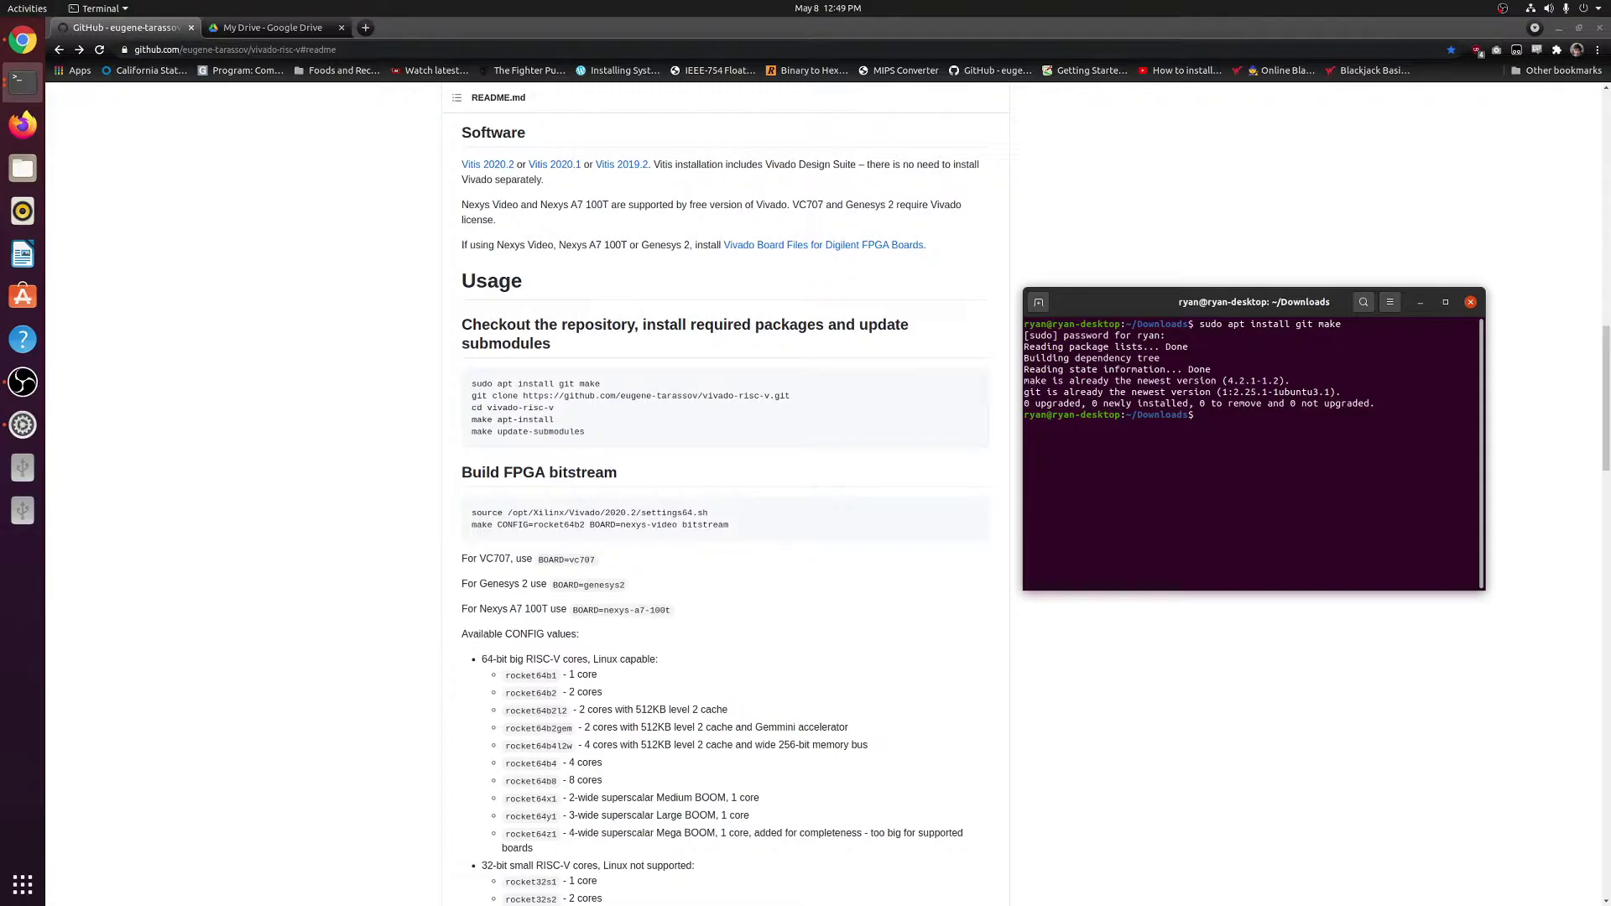
type("git clone")
Copy the README's git clone command and run it in the terminal to clone vivado-risc-v.
left_click_drag(790, 396, 463, 400)
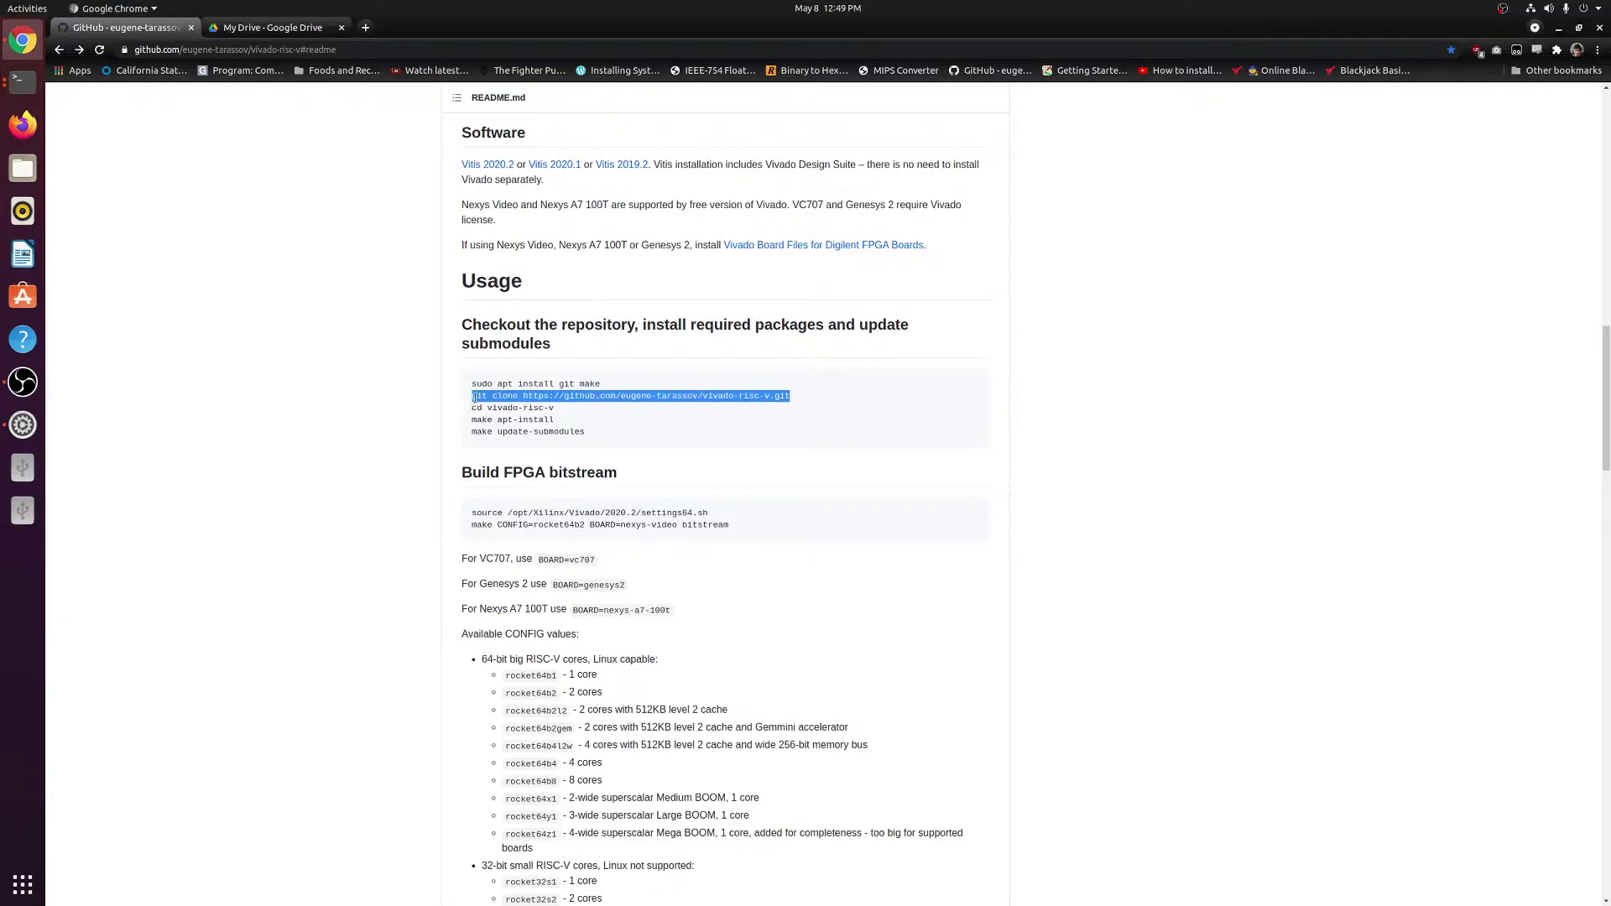
right_click(485, 394)
left_click(521, 405)
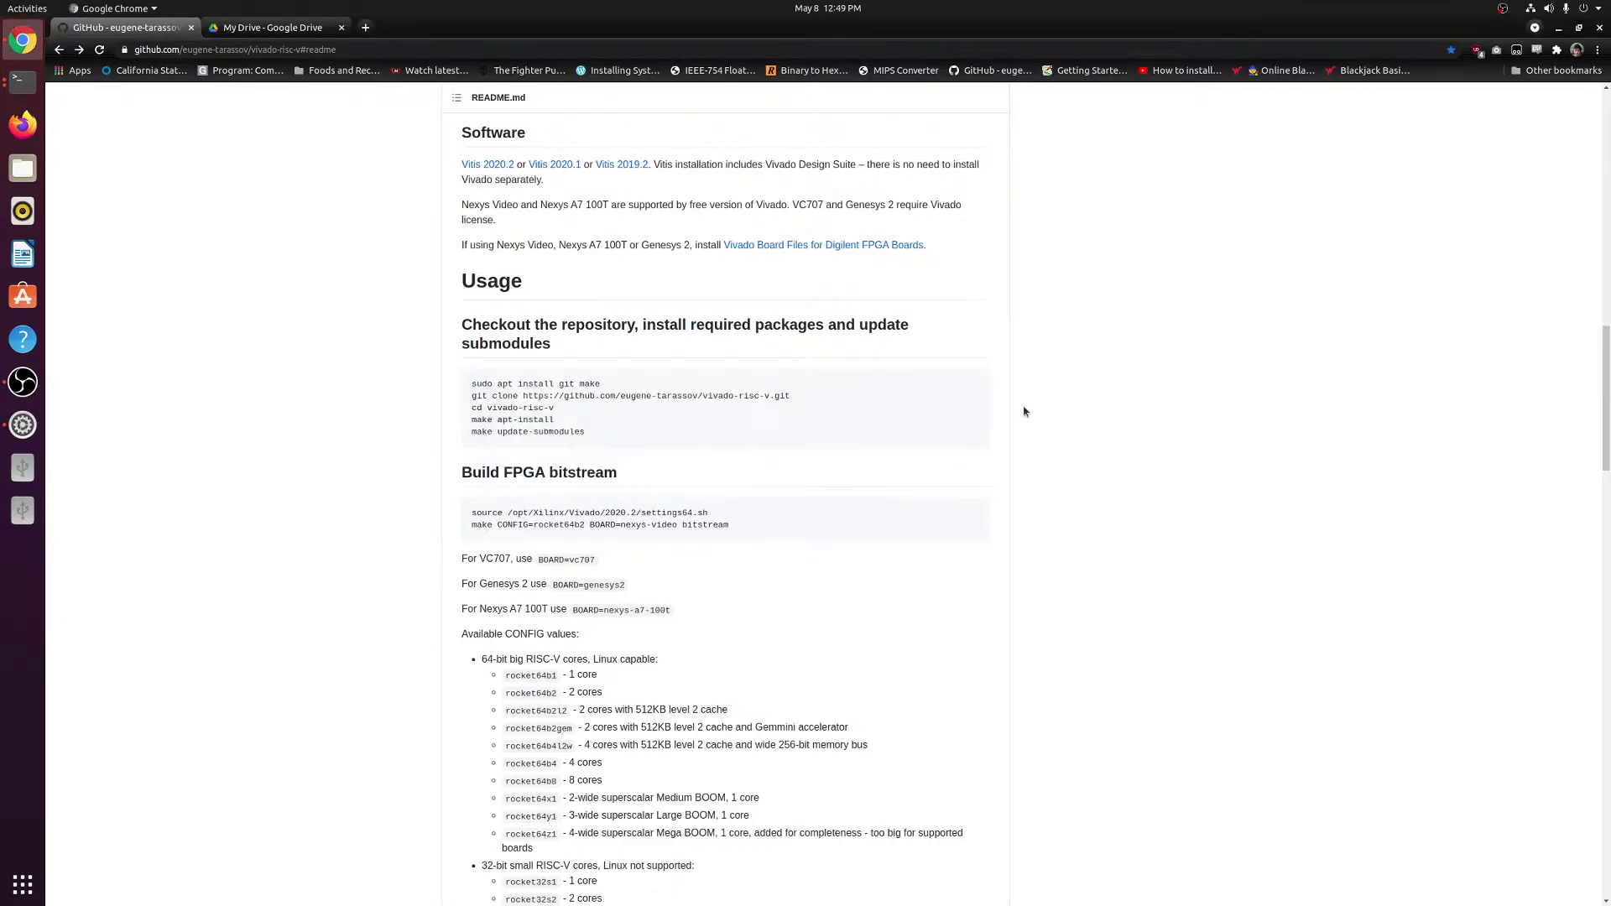
key("alt+Tab")
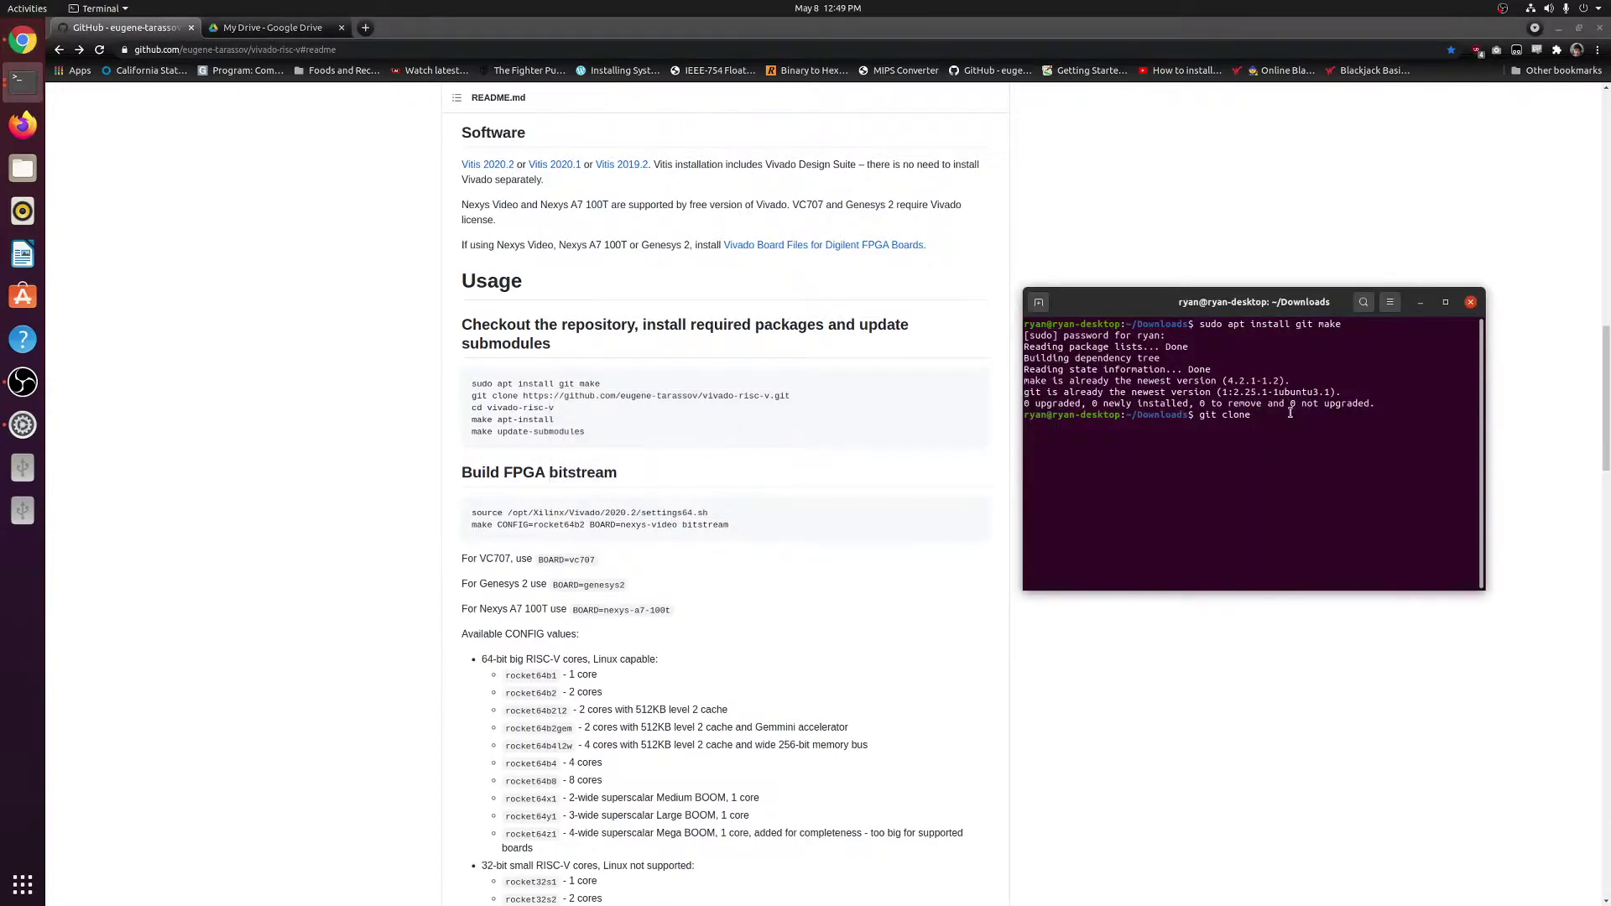
key("BackSpace")
key("BackSpace")
key("BackSpace")
key("BackSpace")
key("BackSpace")
key("BackSpace")
key("BackSpace")
key("BackSpace")
key("BackSpace")
key("BackSpace")
right_click(1231, 411)
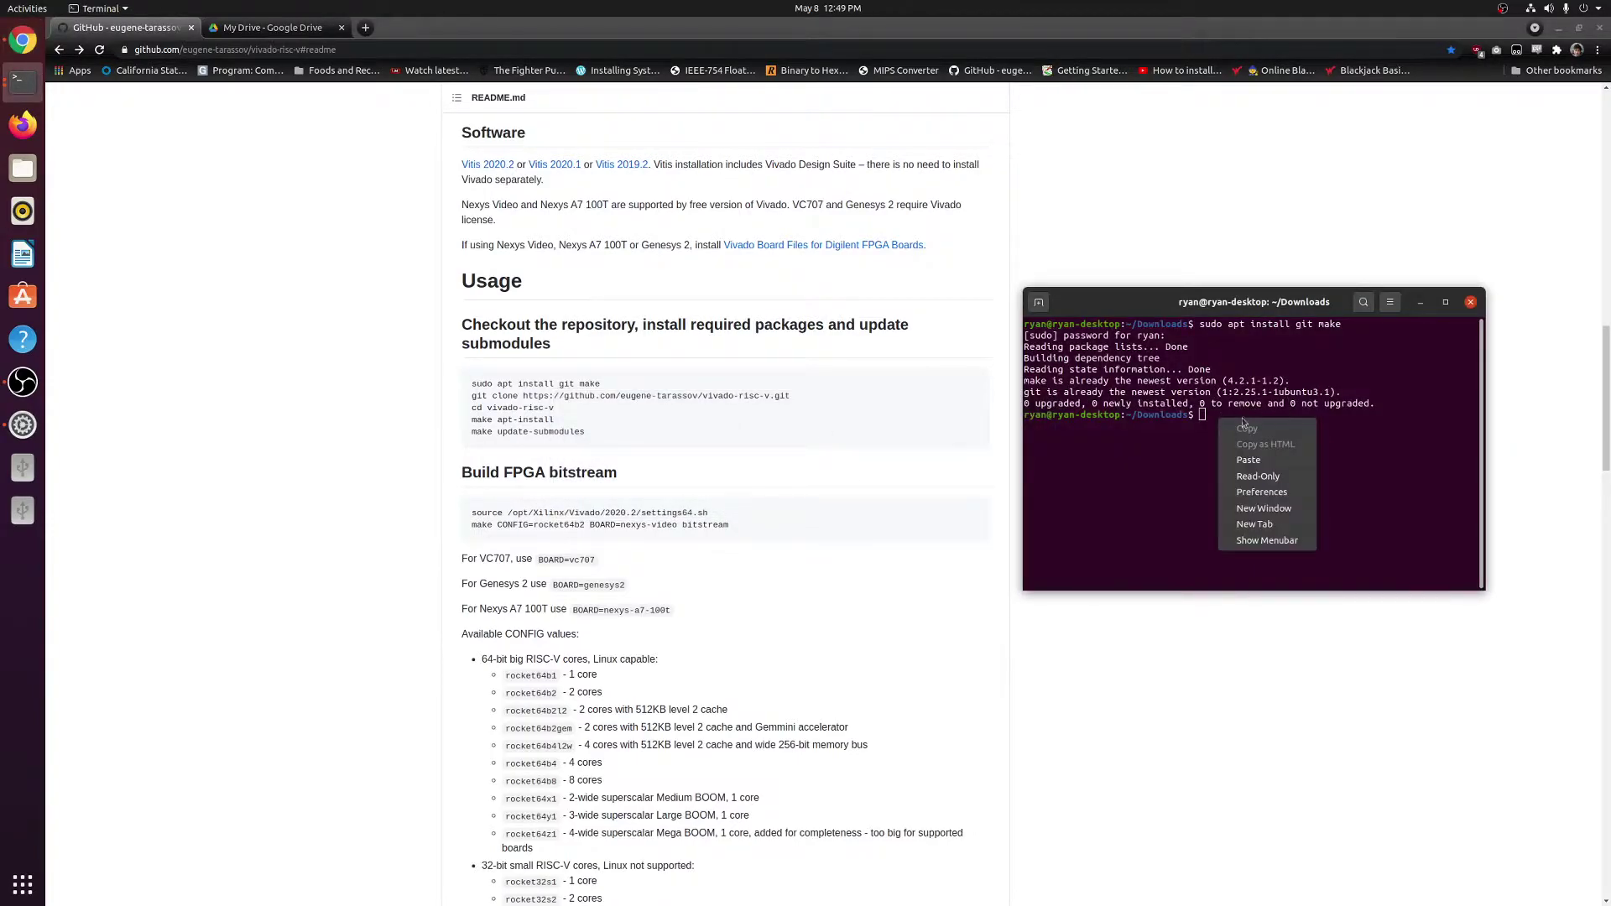
left_click(1275, 460)
key("Return")
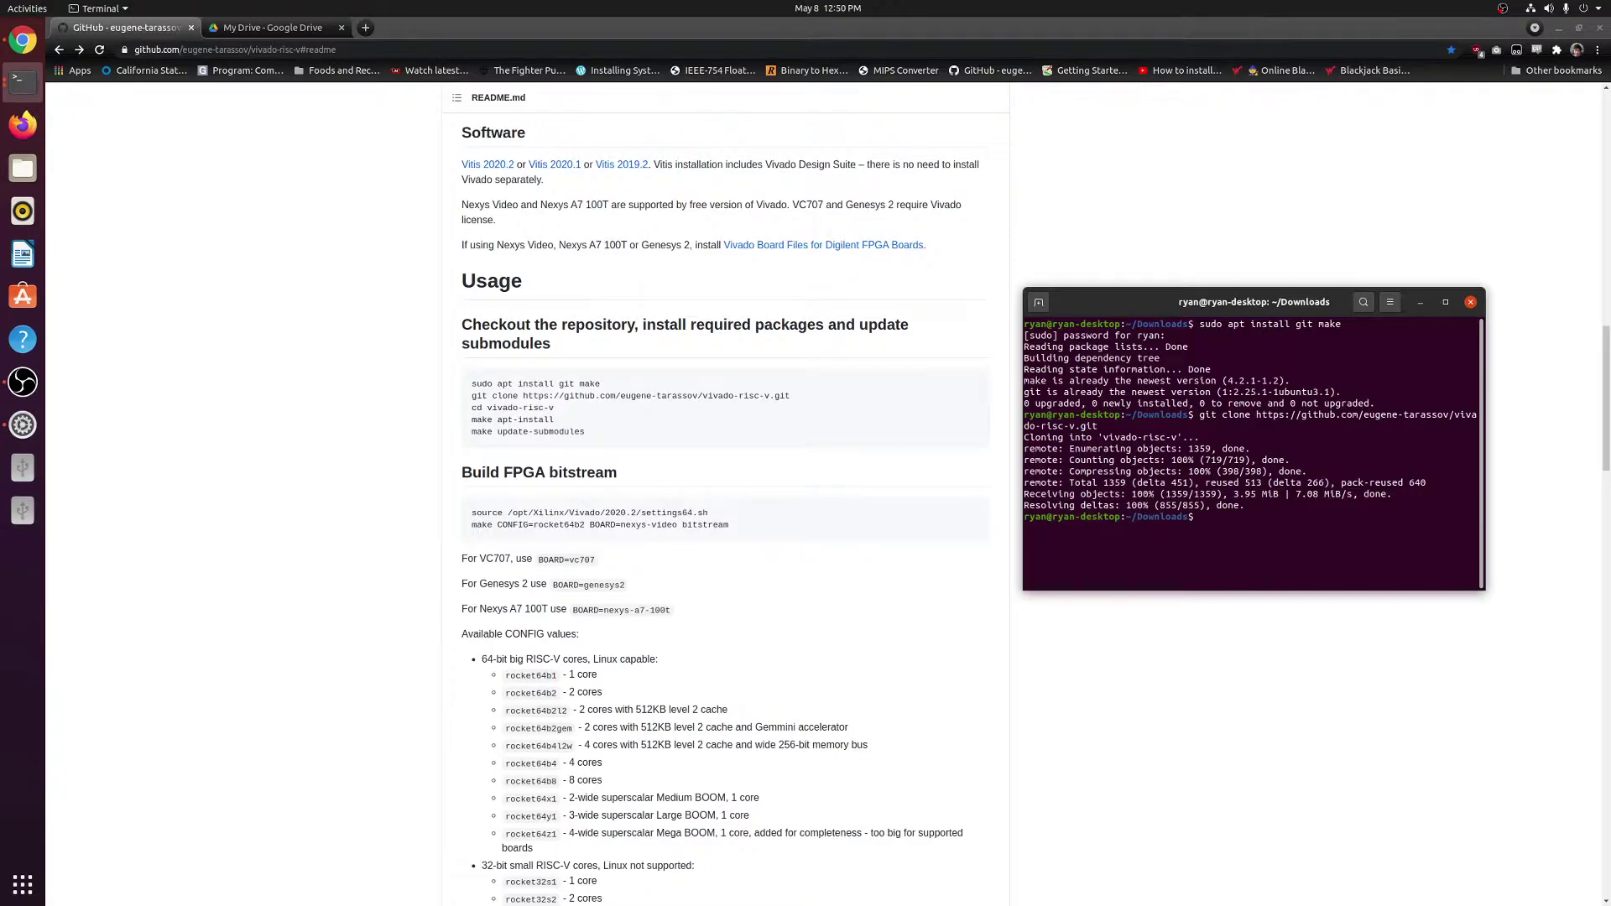
Run 'cd vivado-risc-v', 'make apt-install' and 'make update-submodules' in the terminal.
type("cd vivado-risc-v")
key("Return")
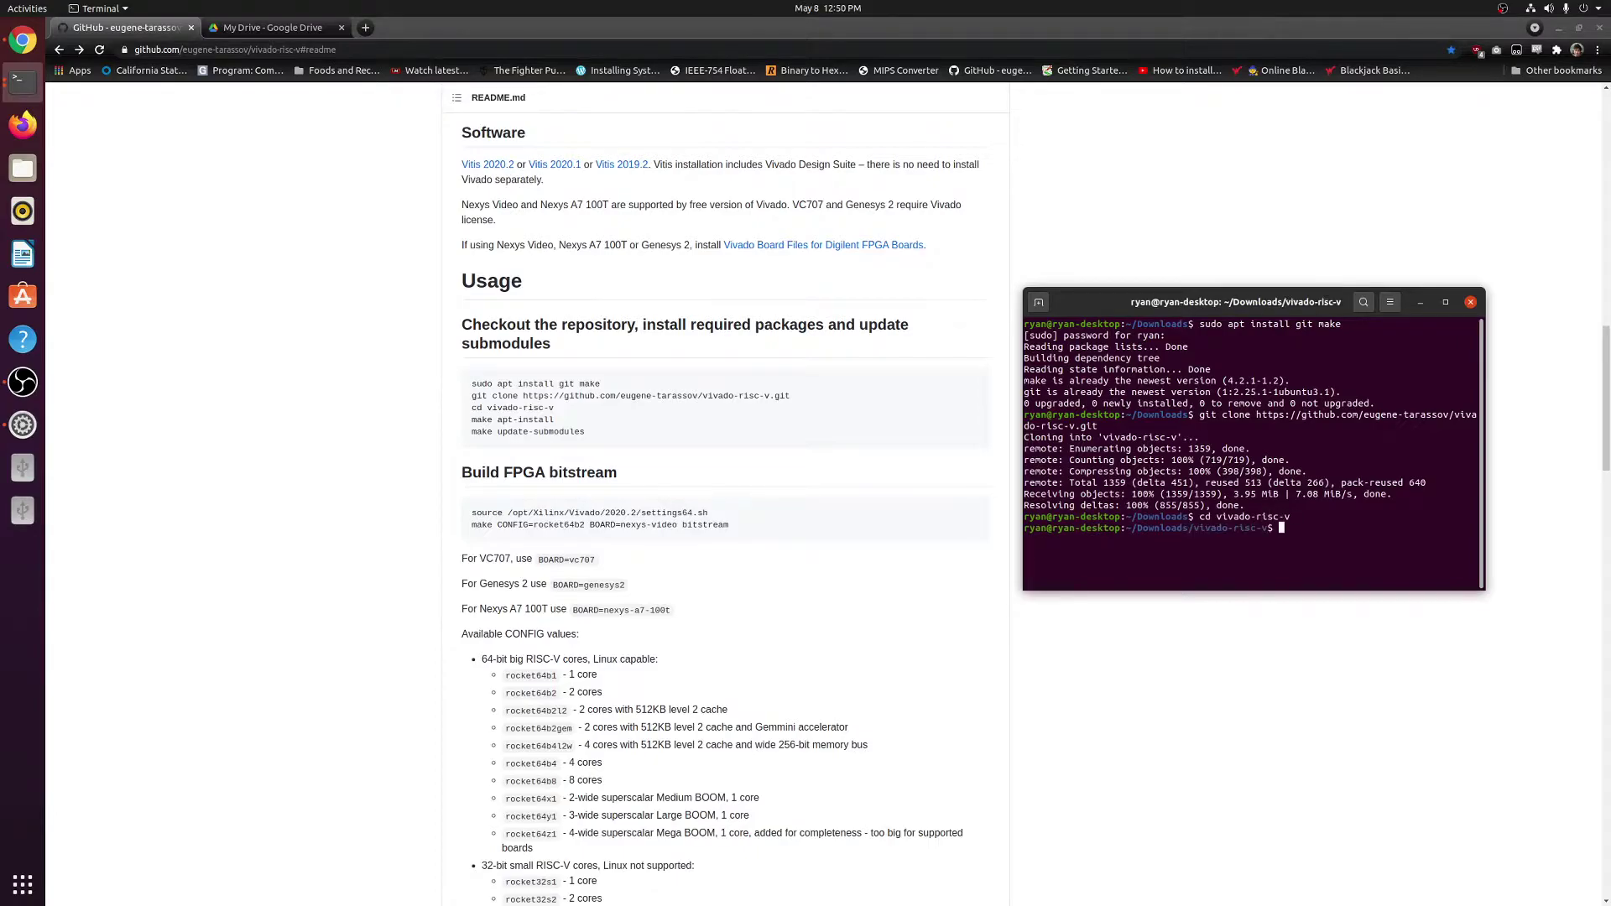
type("make apt-install")
key("Return")
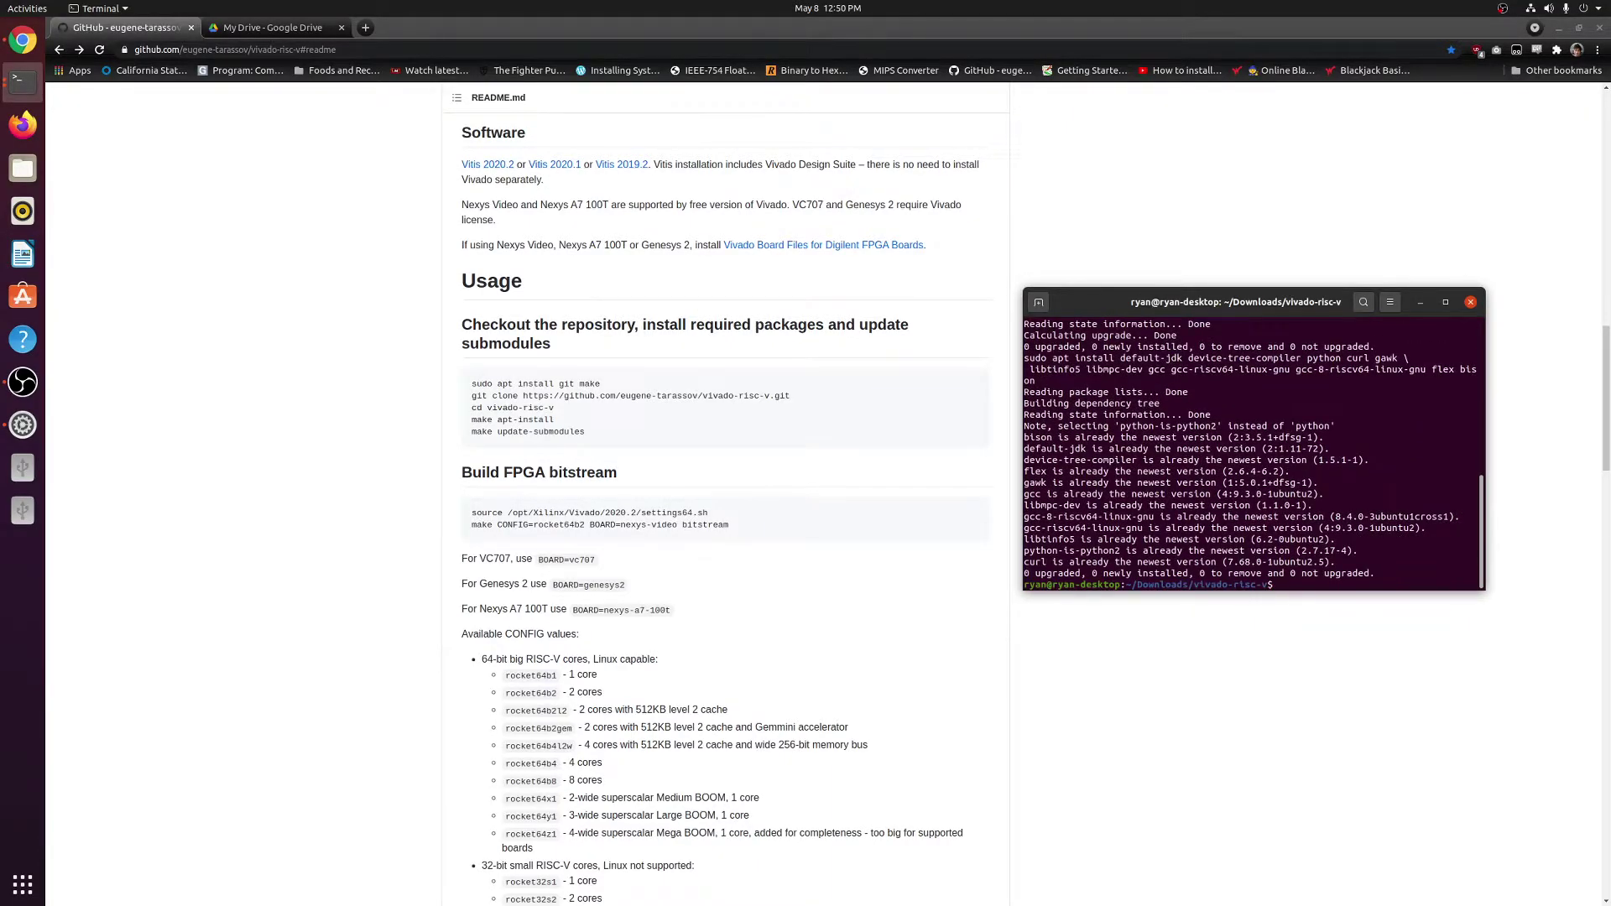
type("make update-submodules")
key("Return")
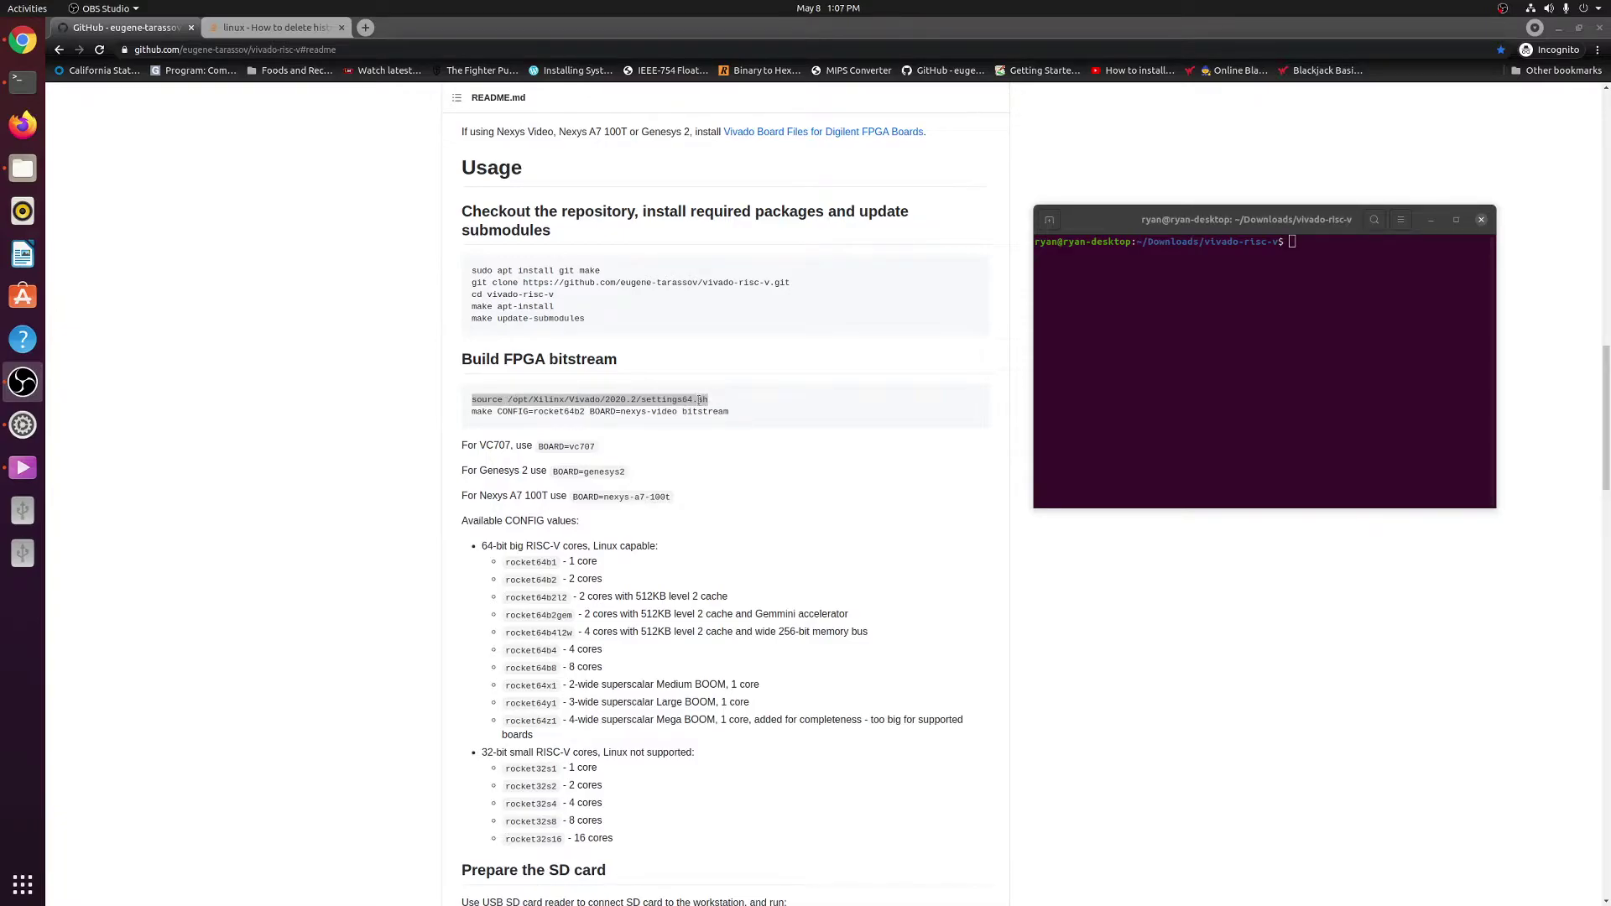
Clear the terminal and re-run the source command loading the Vivado 2020.2 settings.
left_click(1333, 256)
type("clear")
key("Return")
key("Up")
key("Up")
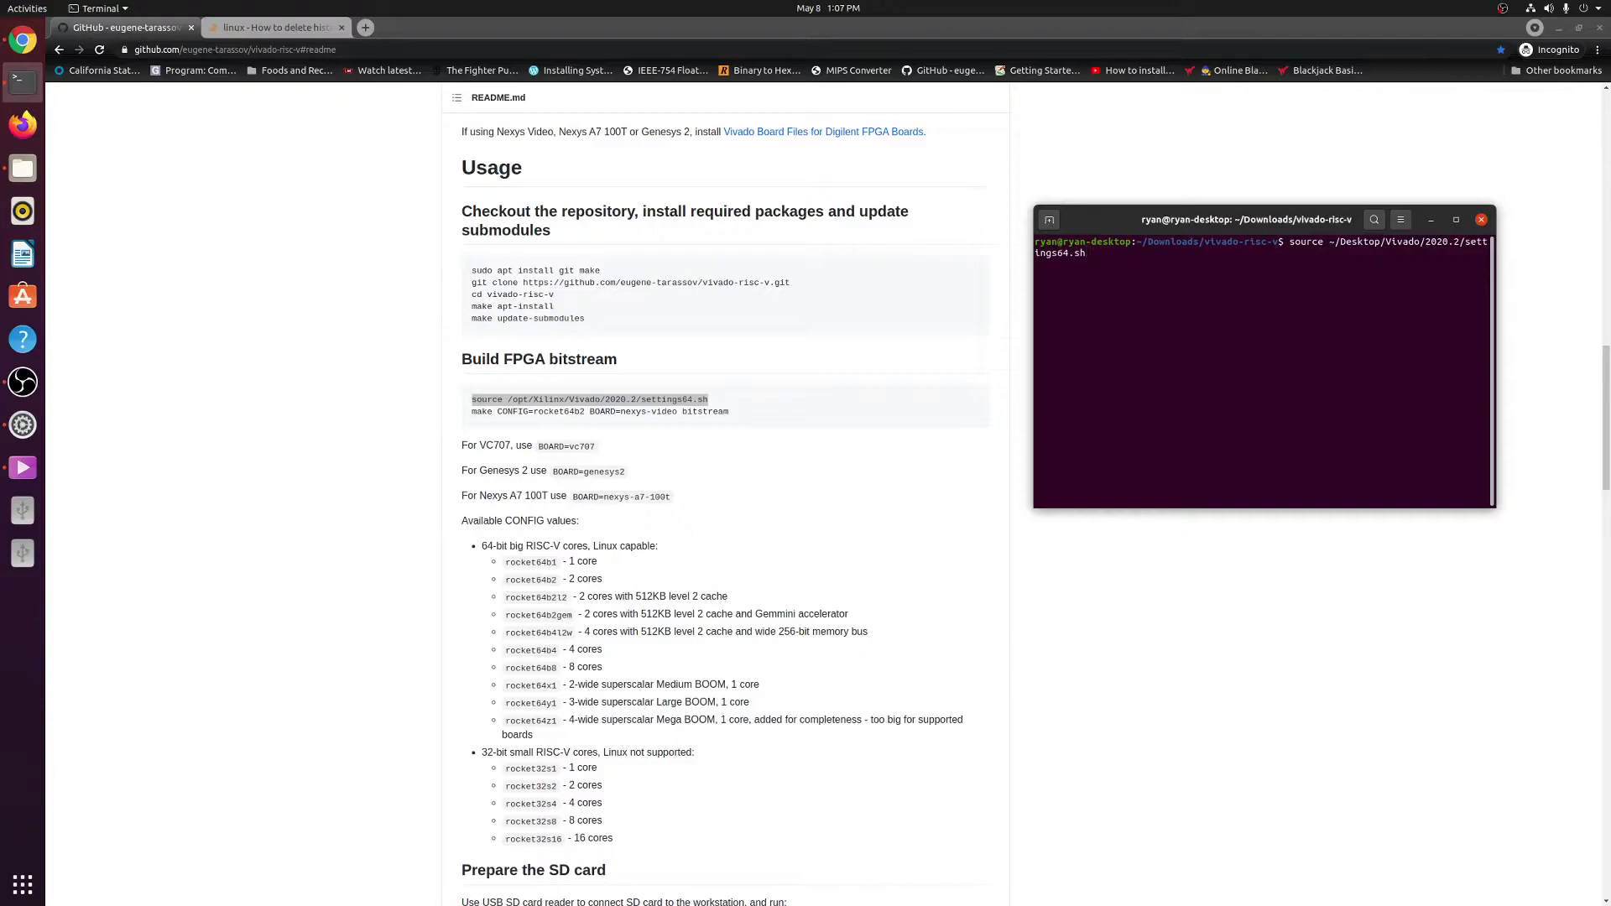
key("Return")
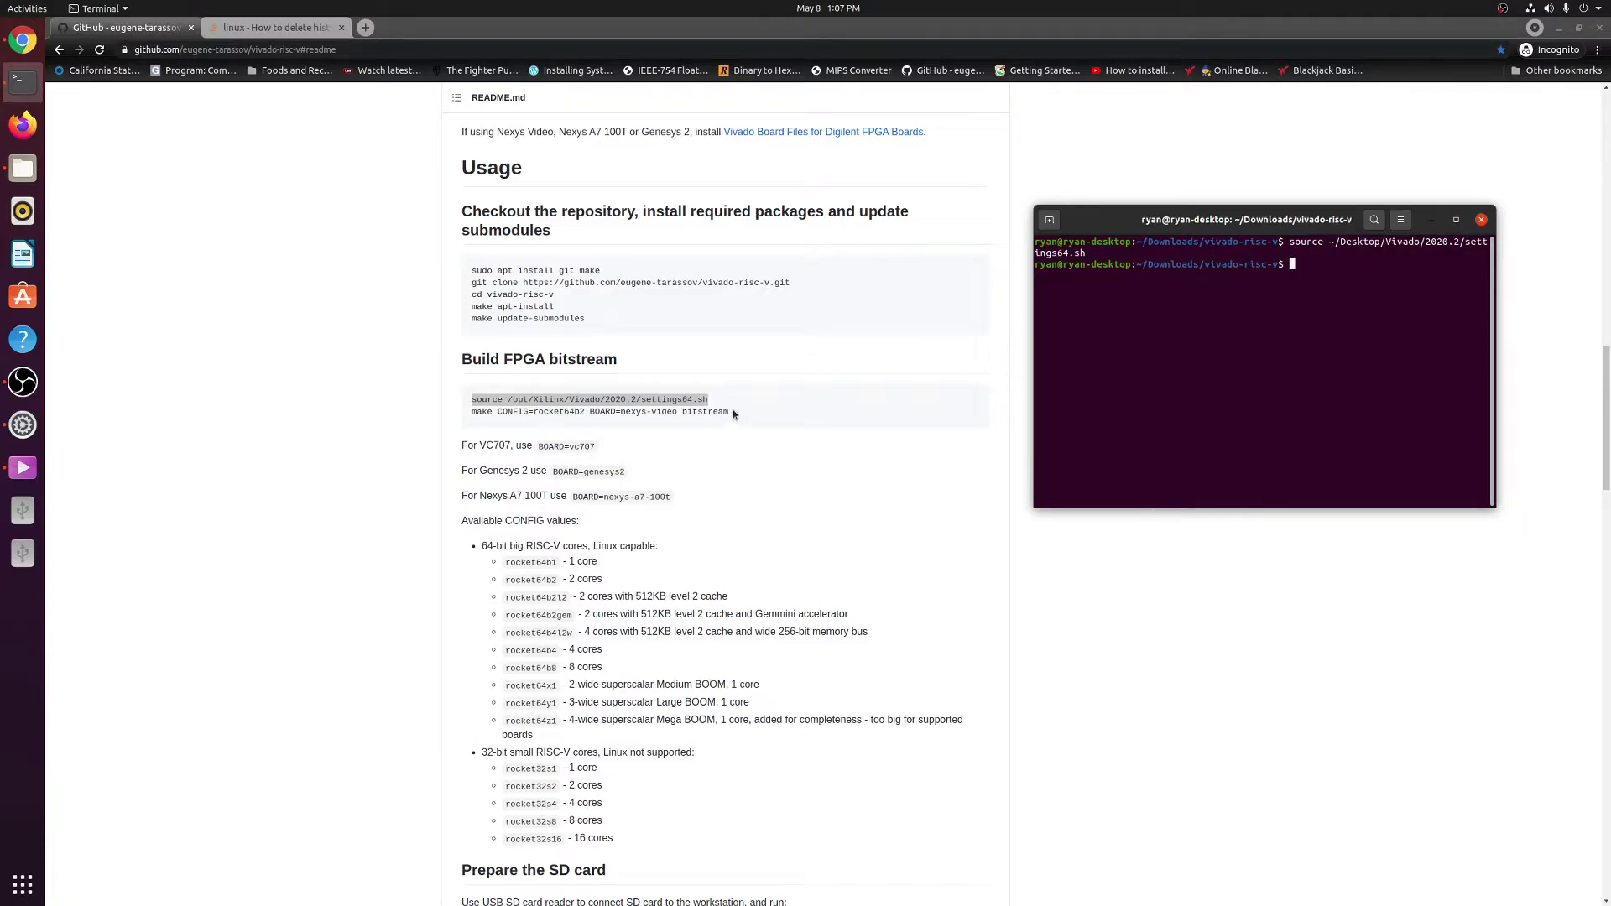
Copy the make bitstream line from the README and paste it at the terminal prompt.
left_click_drag(728, 410, 471, 414)
right_click(491, 415)
left_click(516, 422)
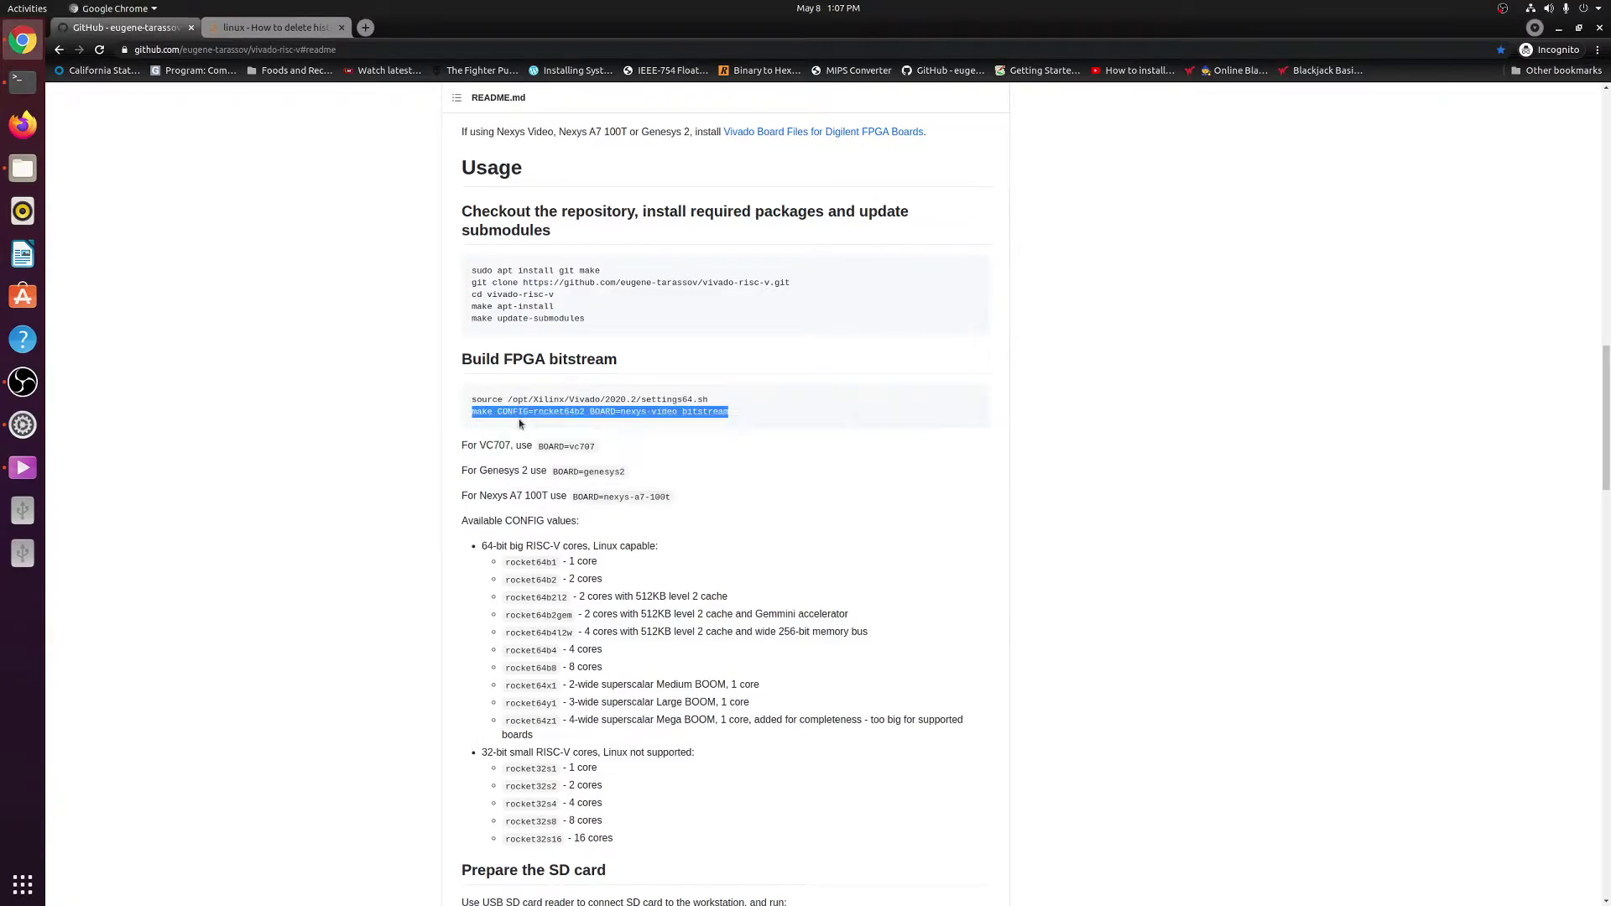
key("alt+Tab")
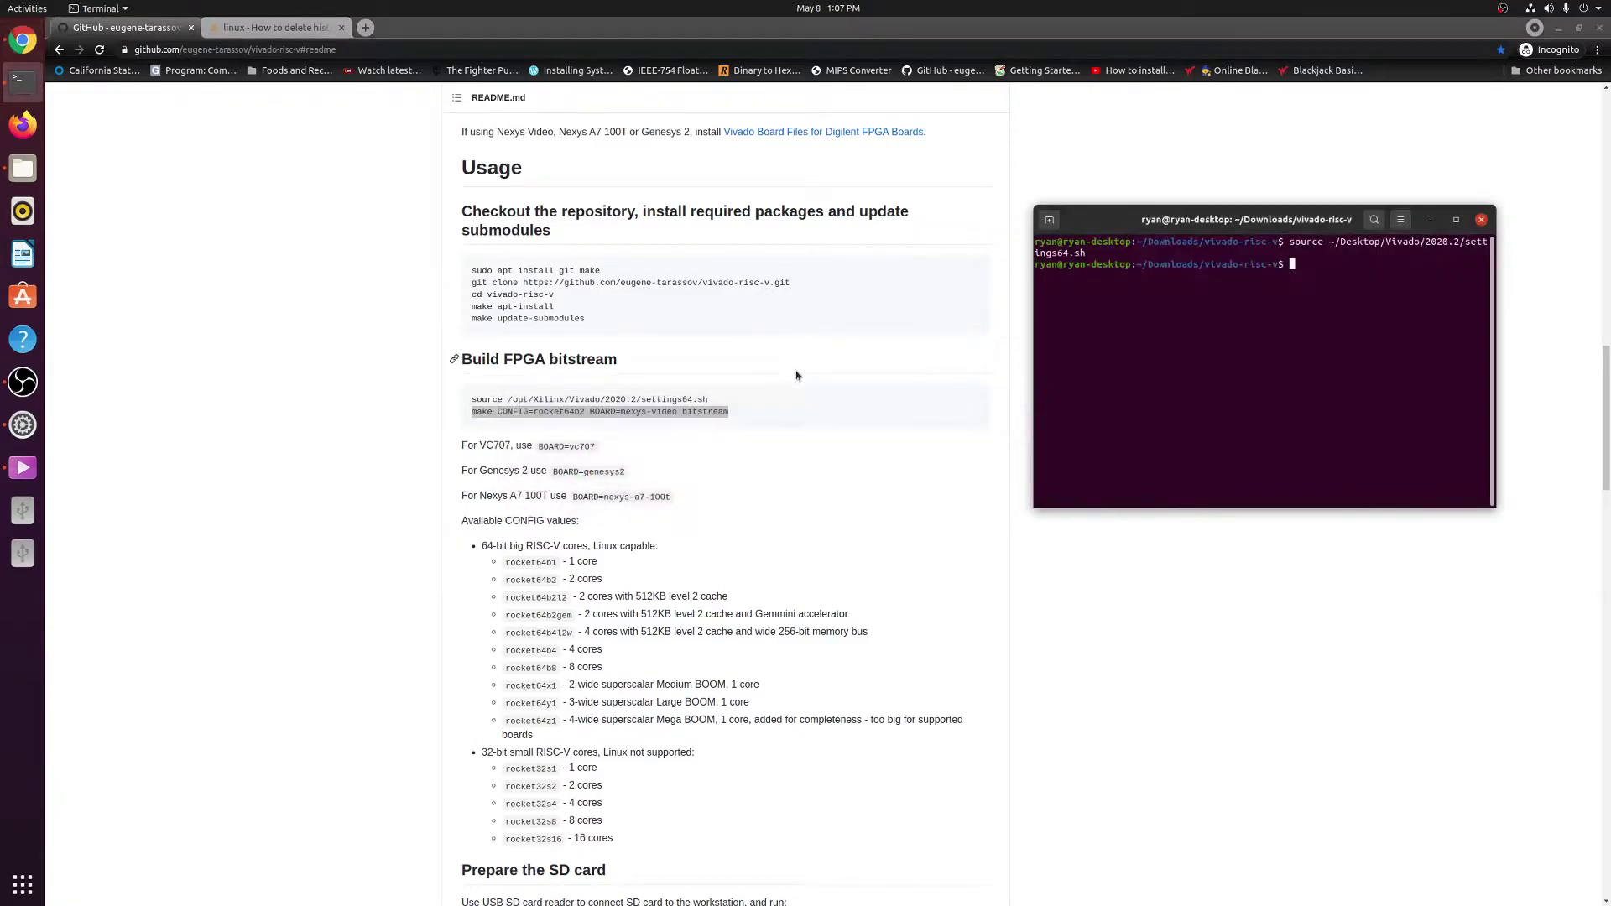
right_click(1292, 265)
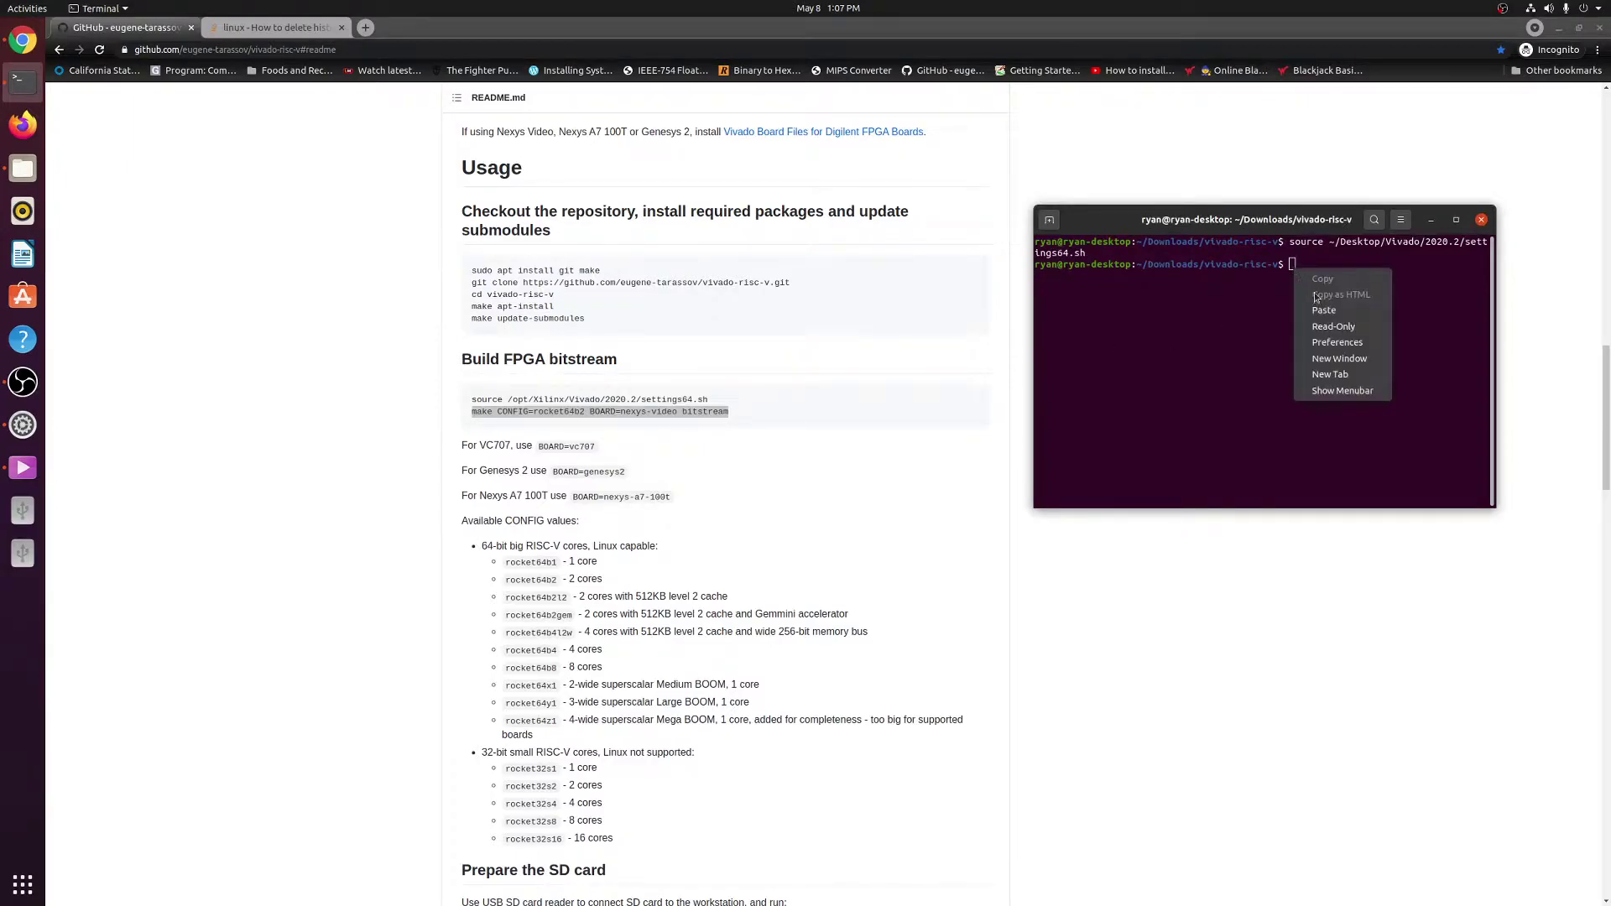
left_click(1342, 302)
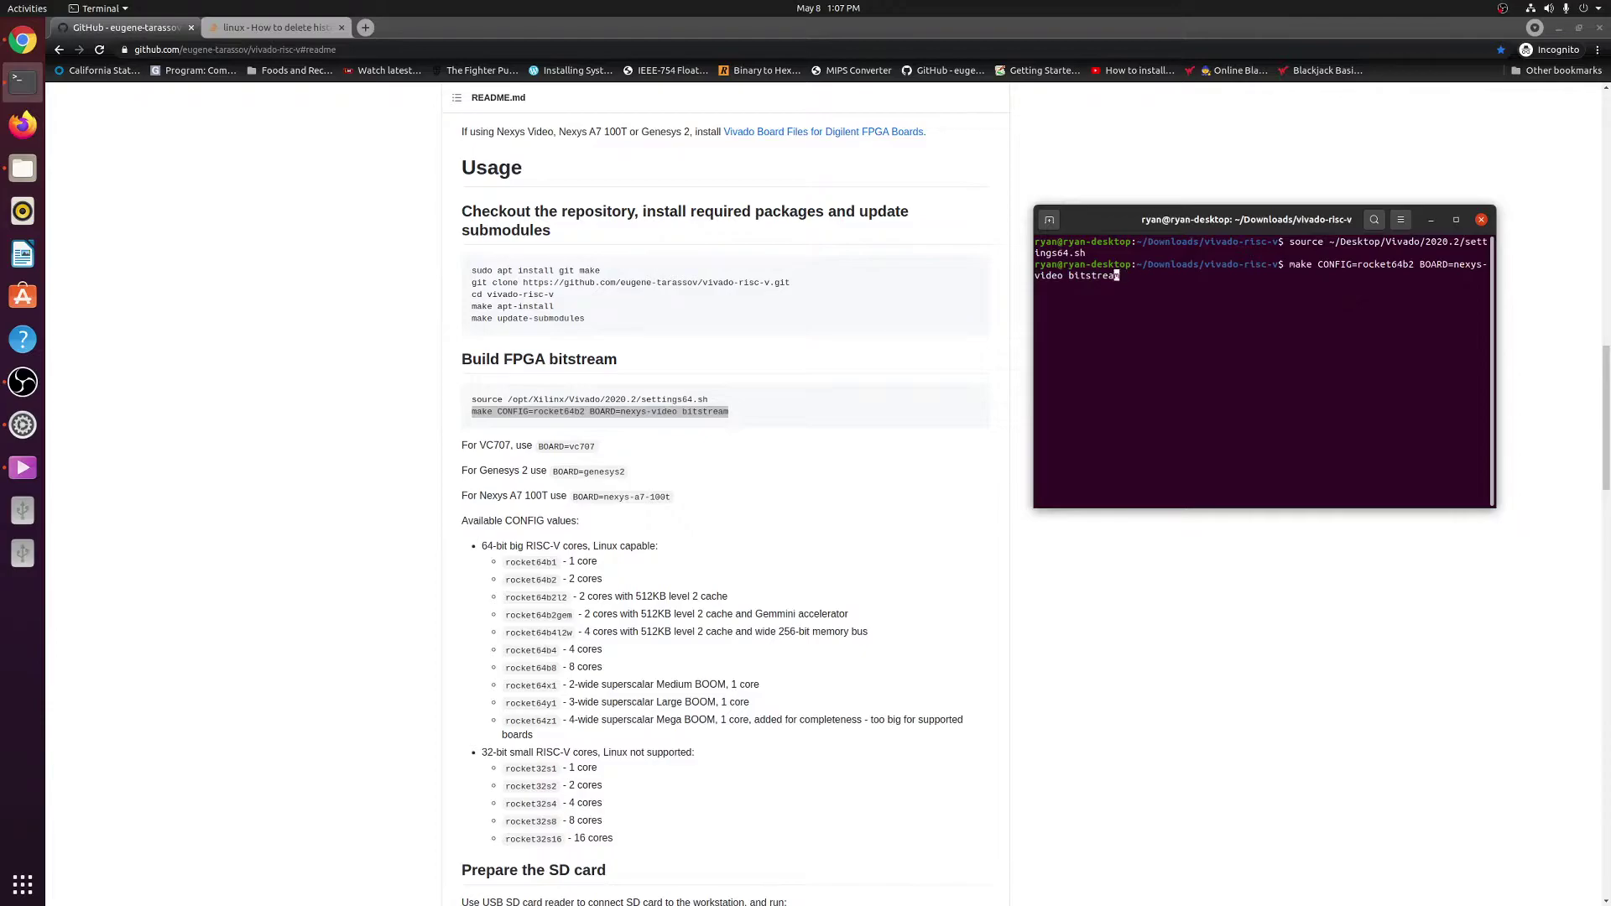
Edit the pasted command to BOARD=nexys-a7-100t and CONFIG=rocket64b1.
key("Left")
key("Left")
key("Left")
key("Left")
key("Left")
key("Left")
key("Left")
key("Left")
key("Left")
key("Left")
key("Left")
key("Right")
key("BackSpace")
key("BackSpace")
key("BackSpace")
key("BackSpace")
key("BackSpace")
key("BackSpace")
key("BackSpace")
type("s-a7-100t")
key("Left")
key("Left")
key("Left")
key("Left")
key("Left")
key("Left")
key("Left")
key("Left")
key("Left")
key("Left")
key("Left")
key("Left")
key("Left")
key("Left")
key("Left")
key("Left")
key("Left")
key("Left")
key("Left")
key("Left")
key("Left")
key("BackSpace")
type("1")
key("Right")
key("Right")
key("Right")
key("Right")
key("Right")
key("Right")
key("Right")
key("Right")
key("Right")
key("Right")
key("Right")
key("Right")
key("Right")
key("Right")
key("Right")
key("Right")
key("Right")
key("Right")
key("Right")
key("Right")
key("Return")
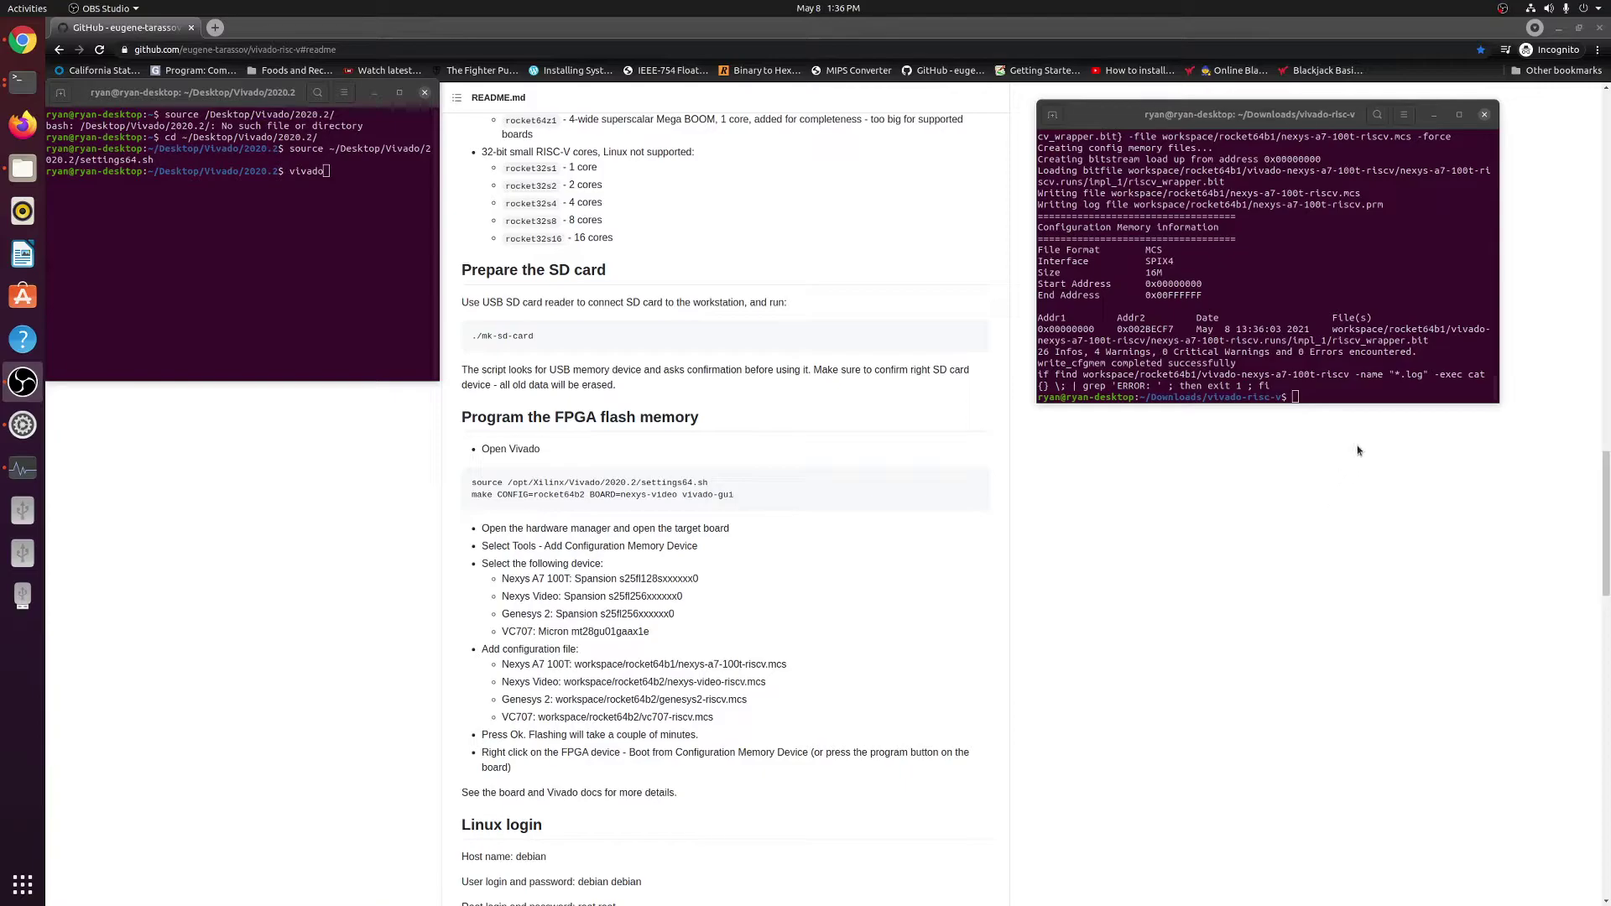
left_click(1350, 390)
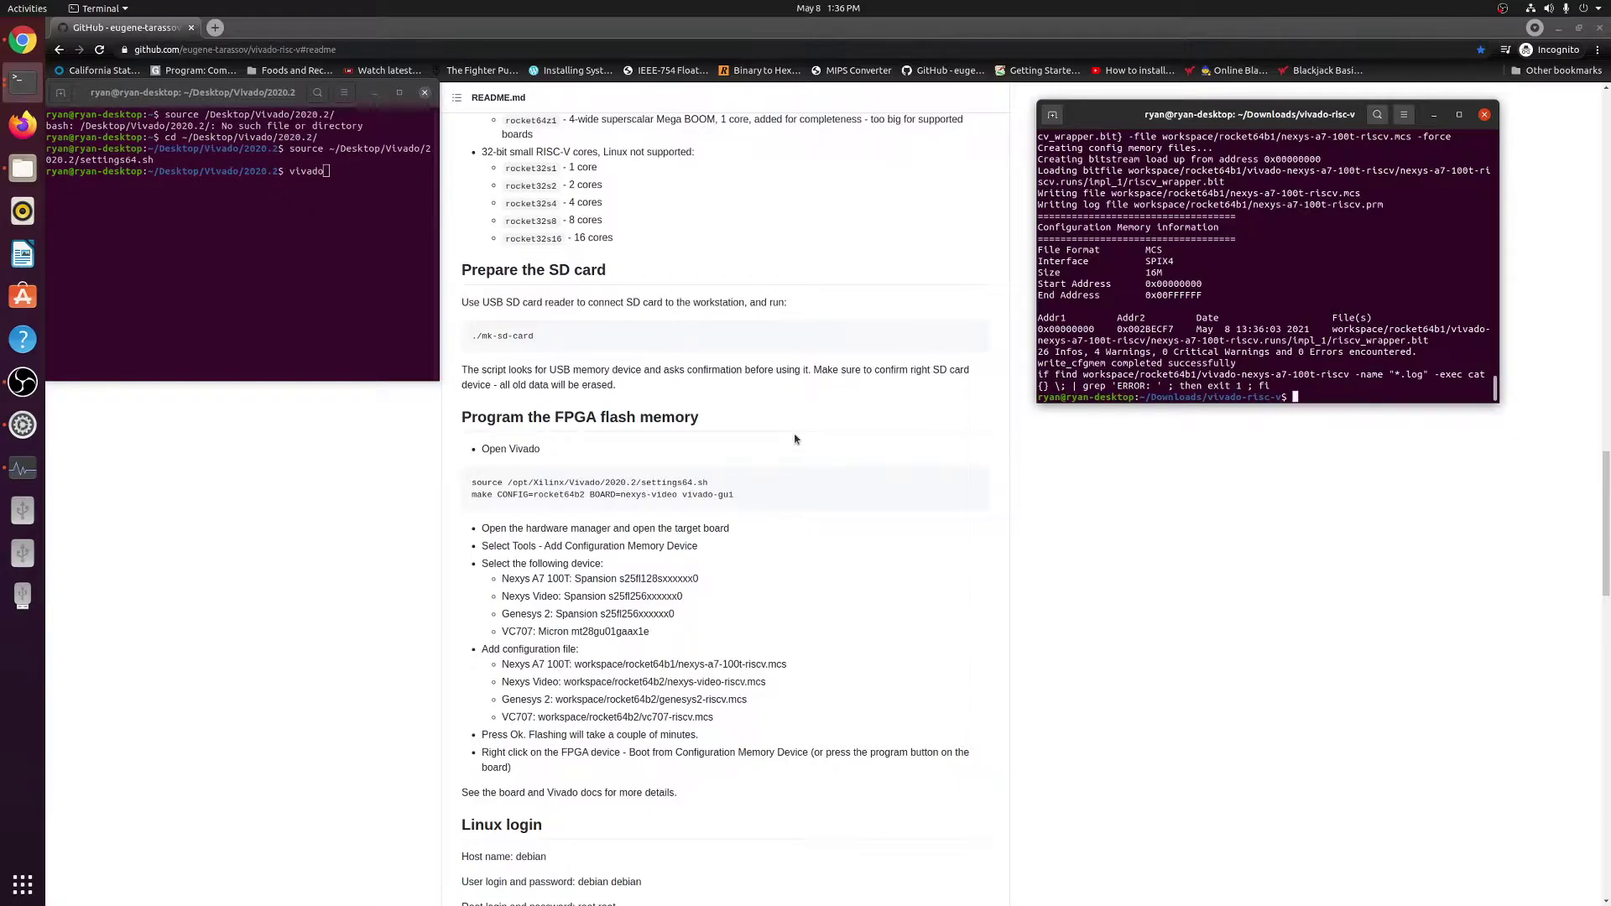
scroll(798, 420, "up", 5)
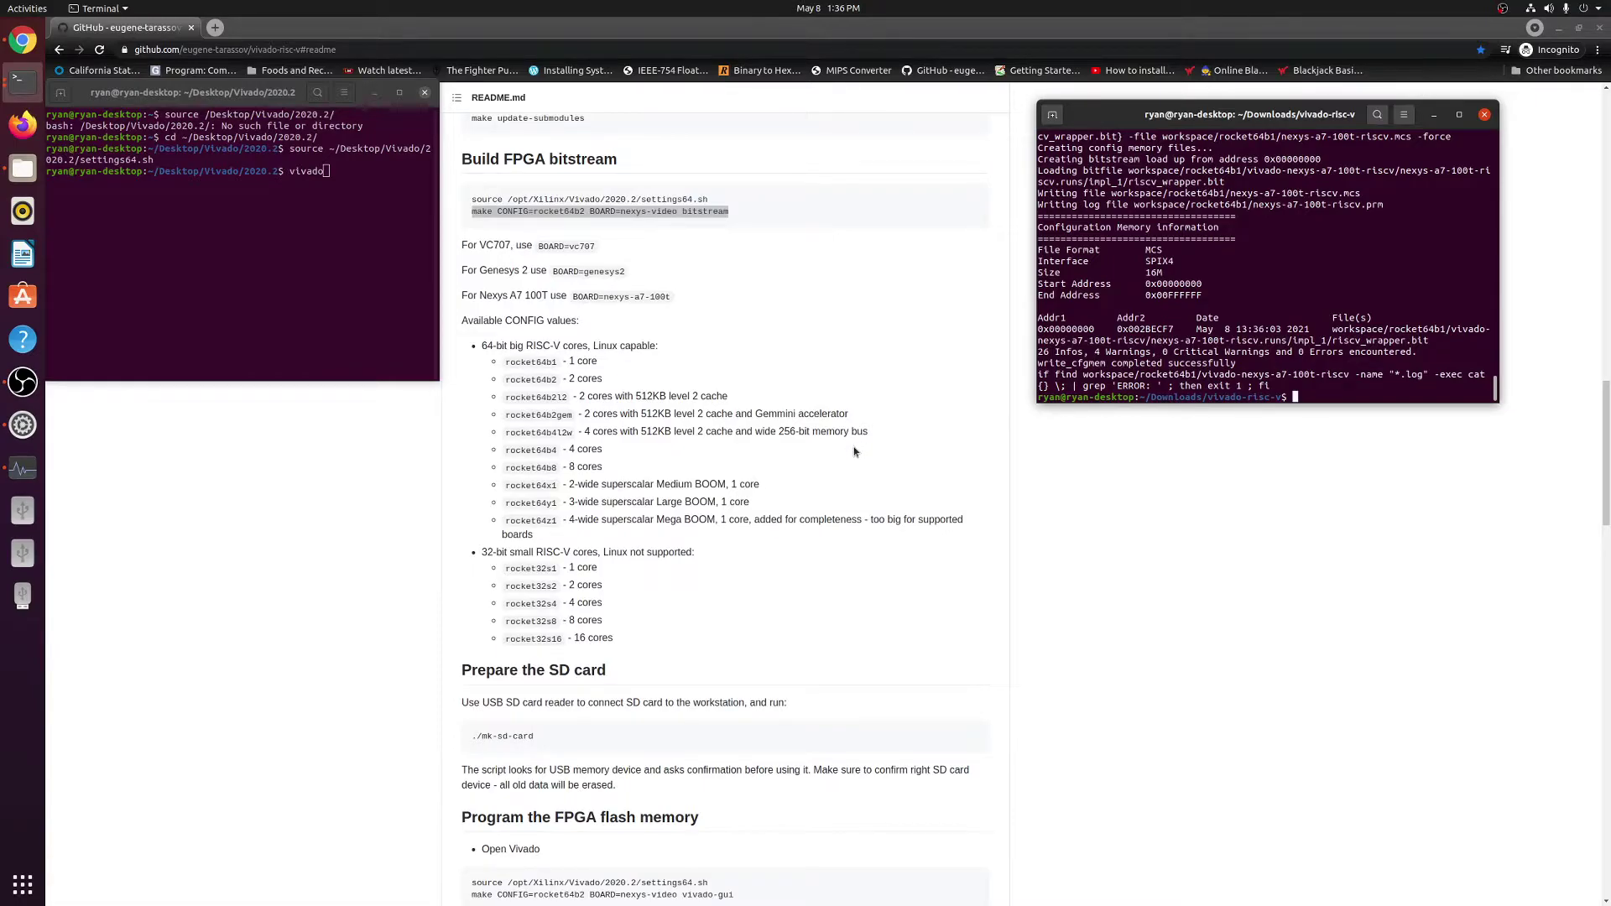
scroll(853, 451, "down", 5)
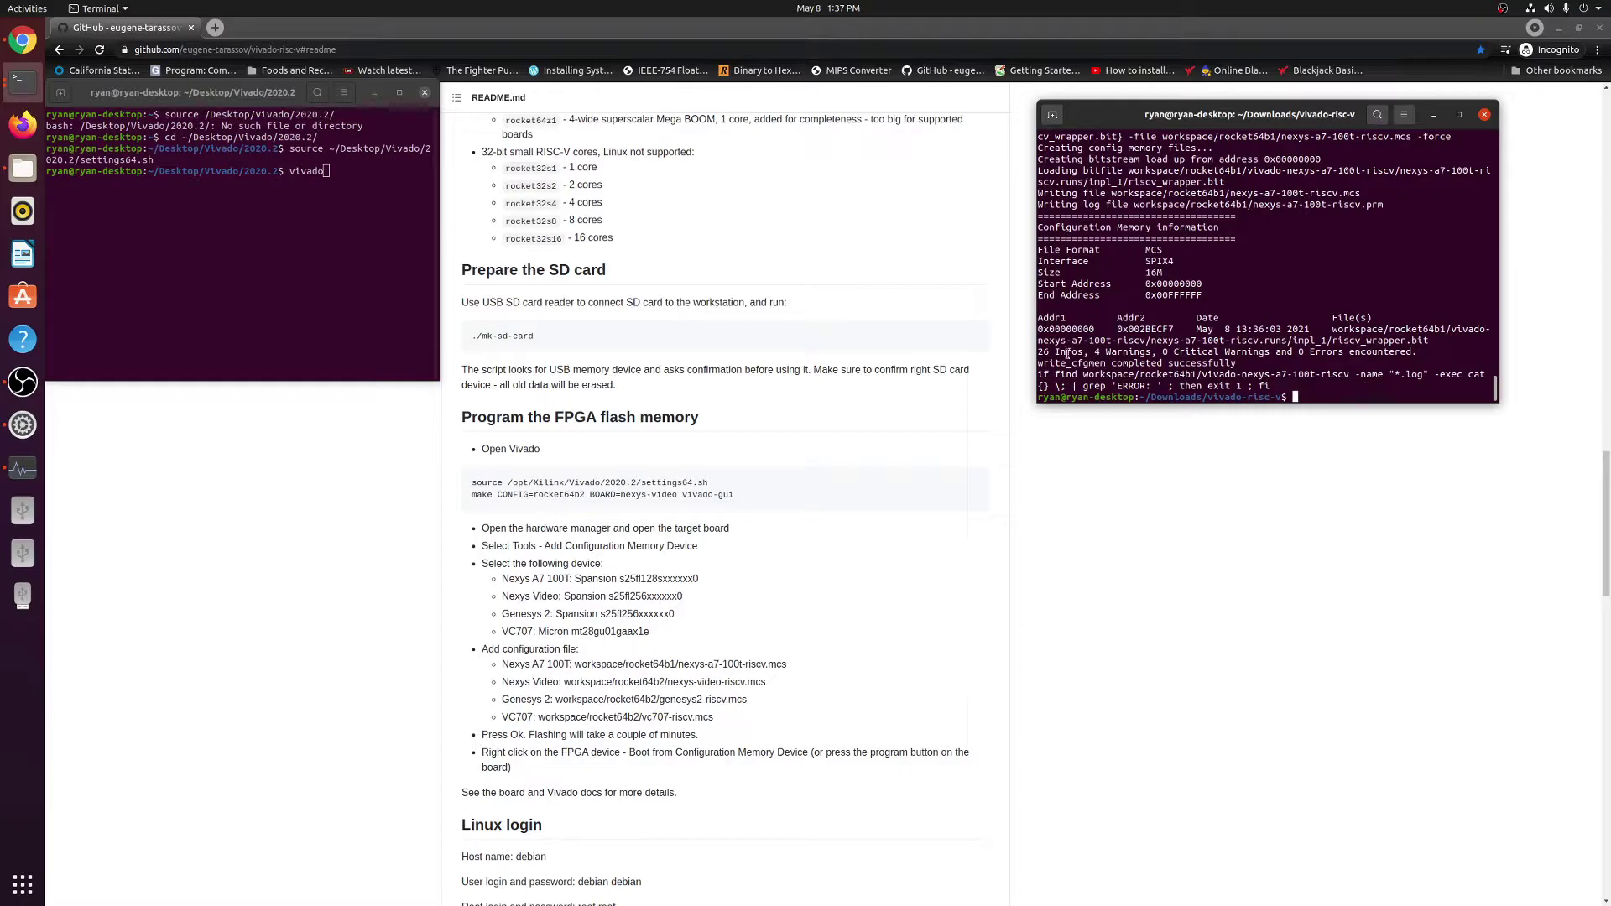
Paste and run ./mk-sd-card from the README, which lists the 29.74 GiB /dev/sdf card.
triple_click(548, 339)
key("ctrl+c")
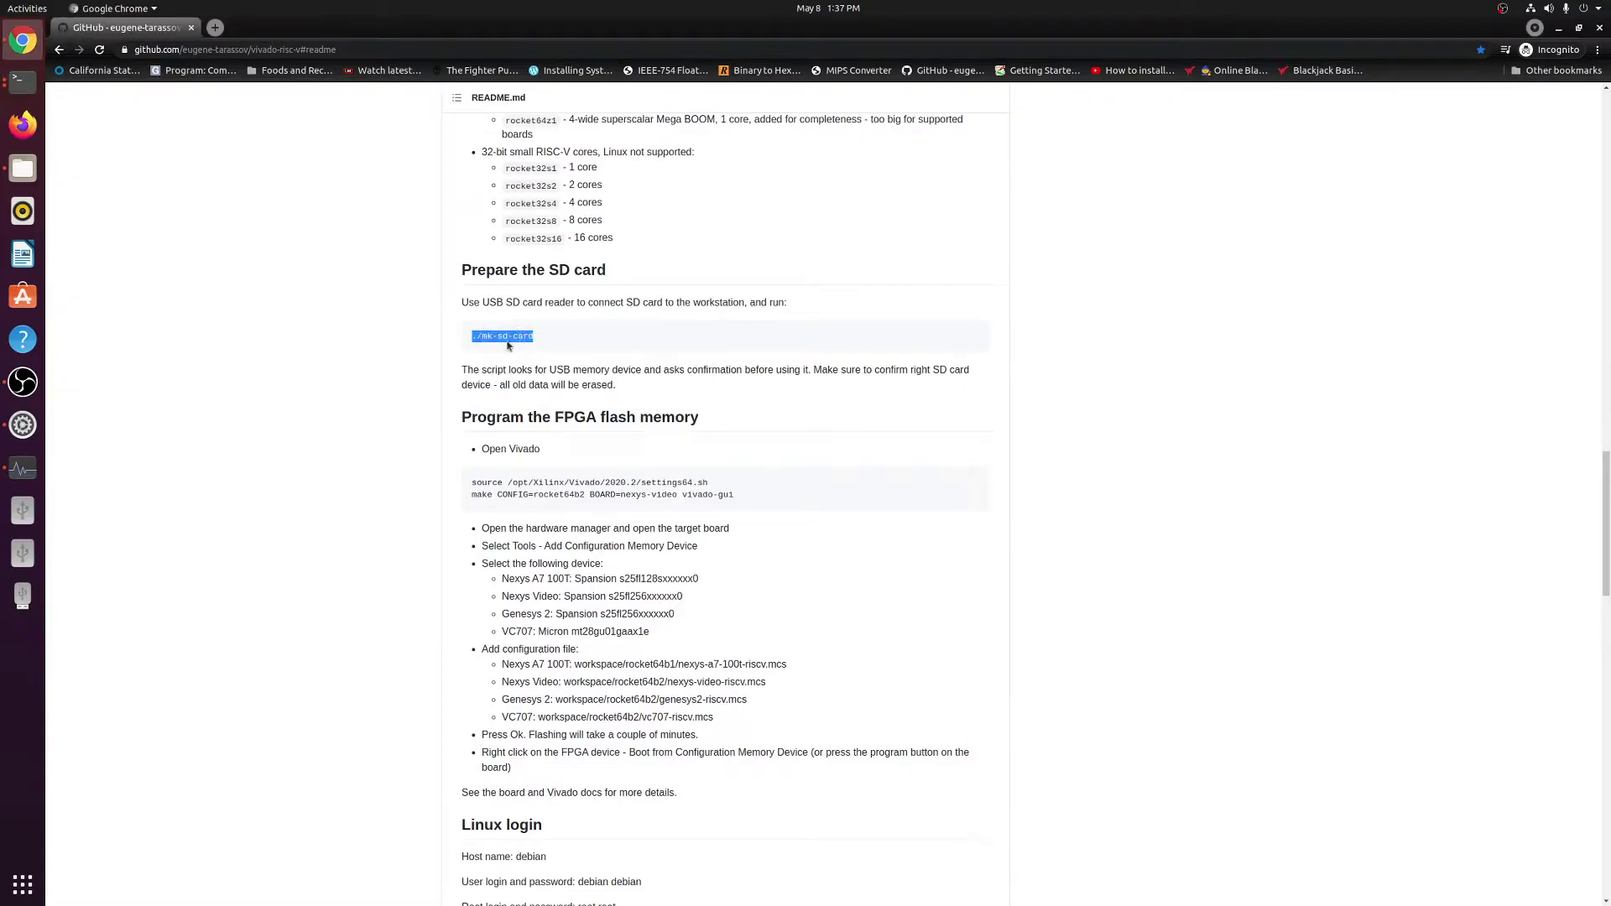
key("alt+Tab")
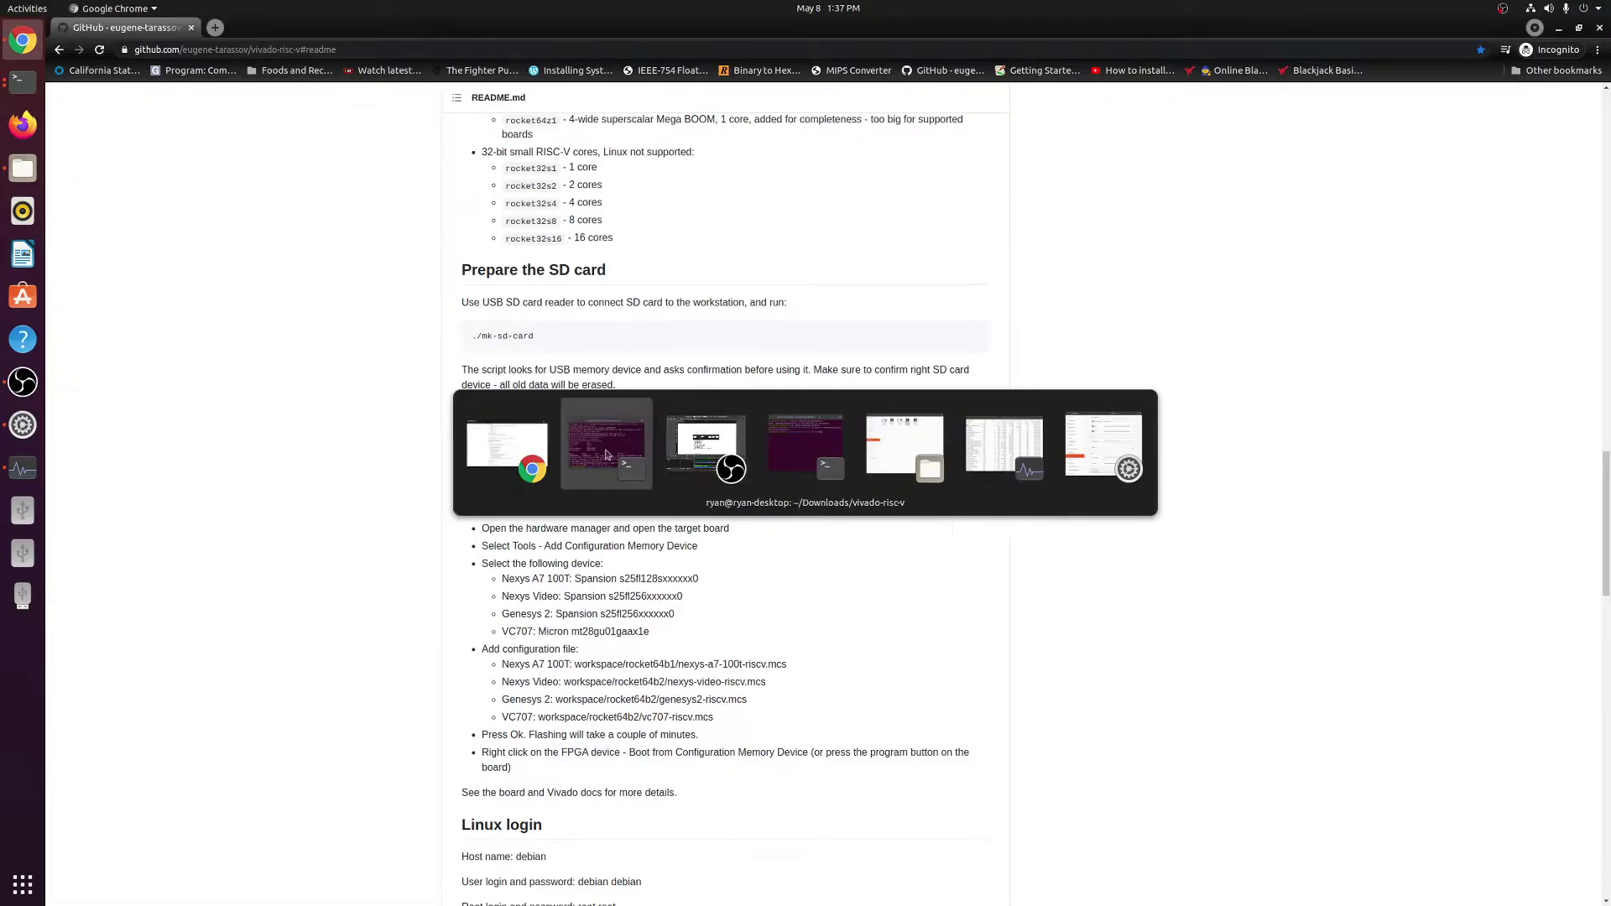
right_click(1366, 409)
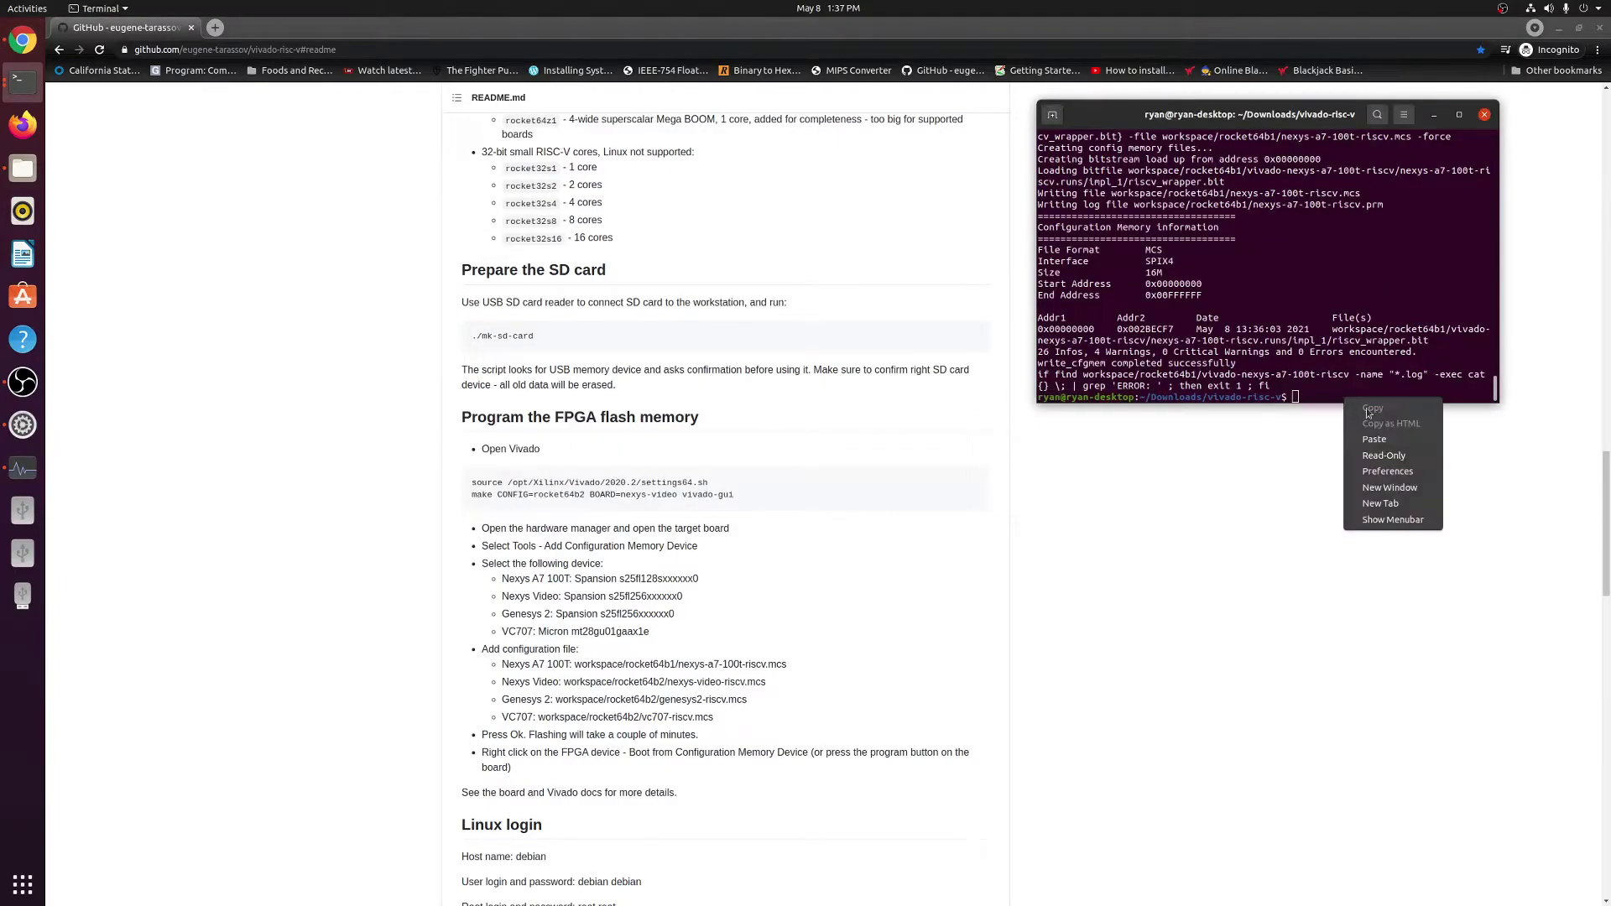
left_click(1373, 438)
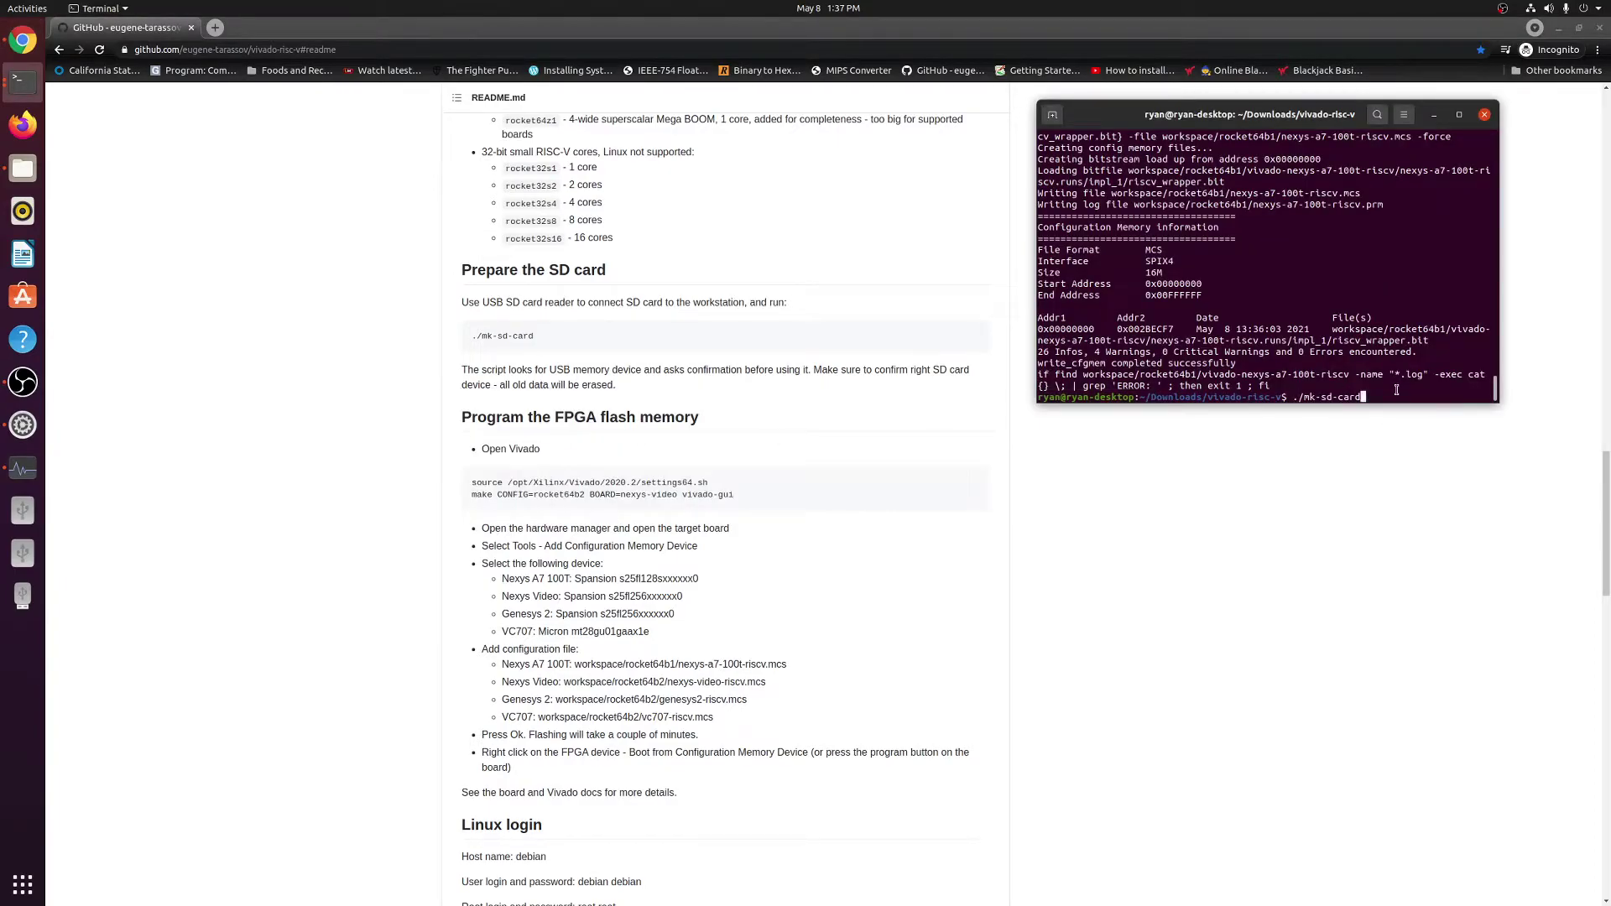
key("Return")
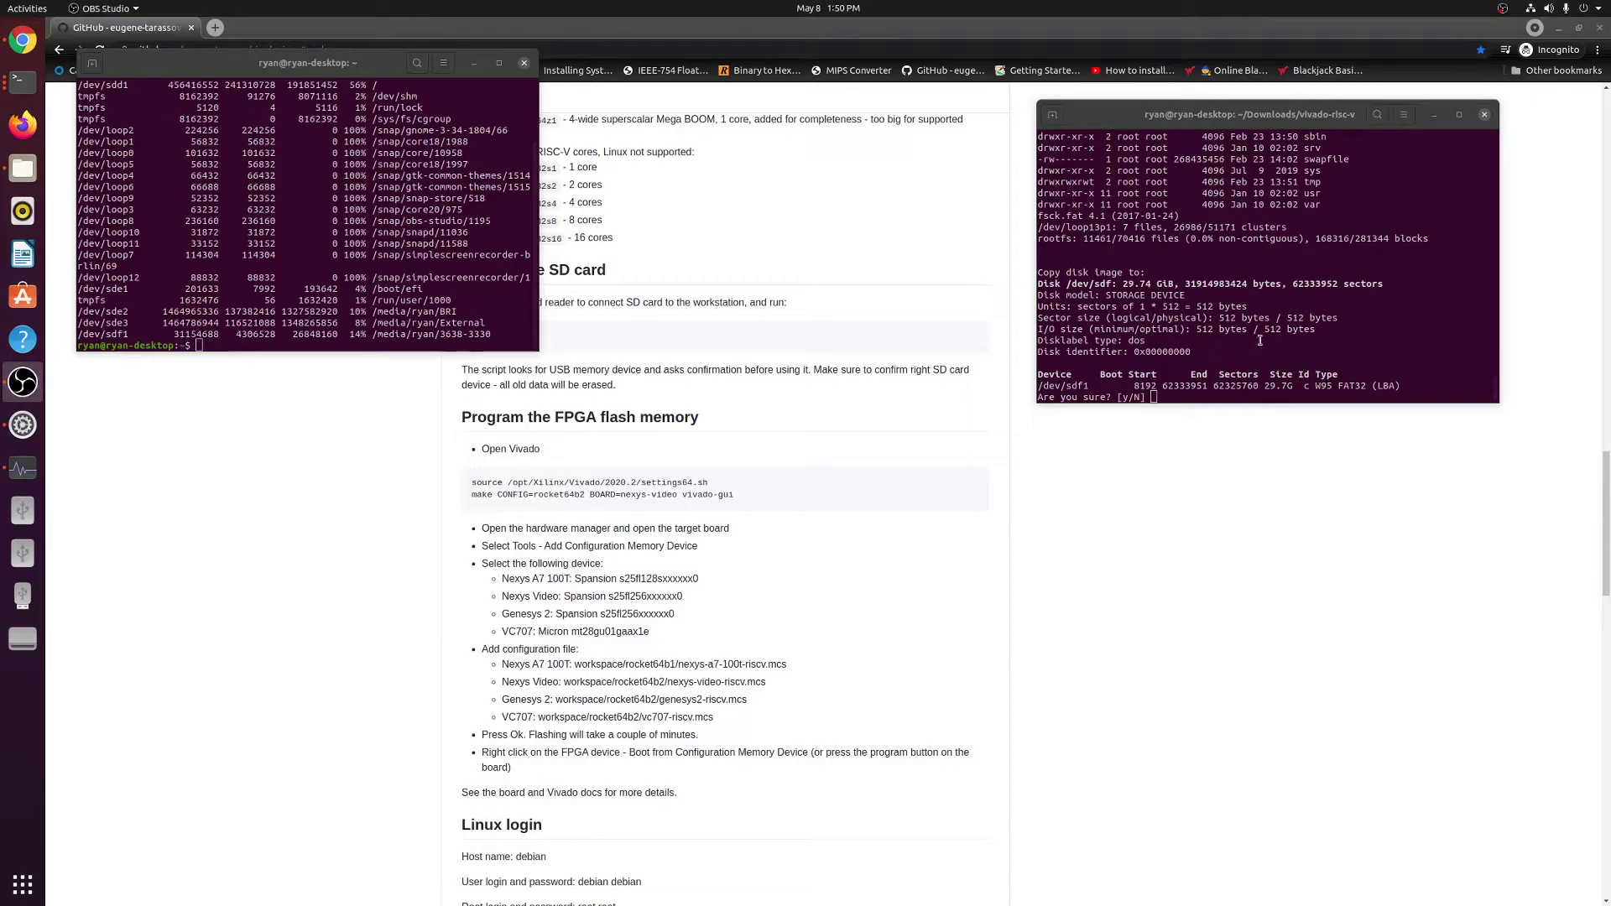
In the SD card script terminal, mark the /dev/sdf1 device details in its output.
left_click(1249, 393)
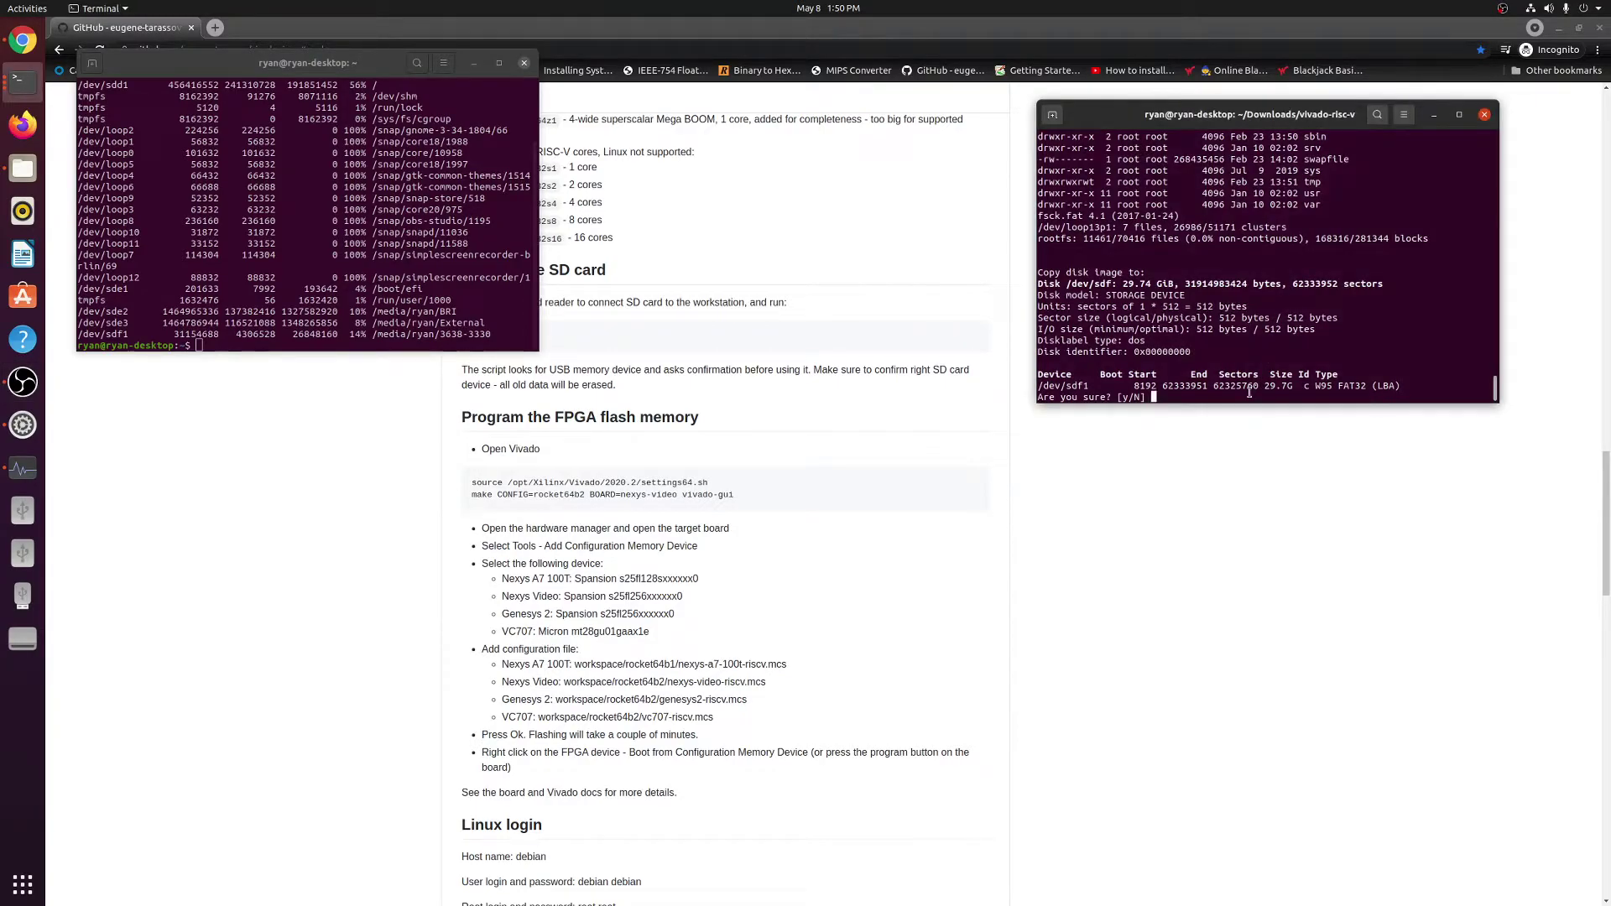
type("y")
key("Return")
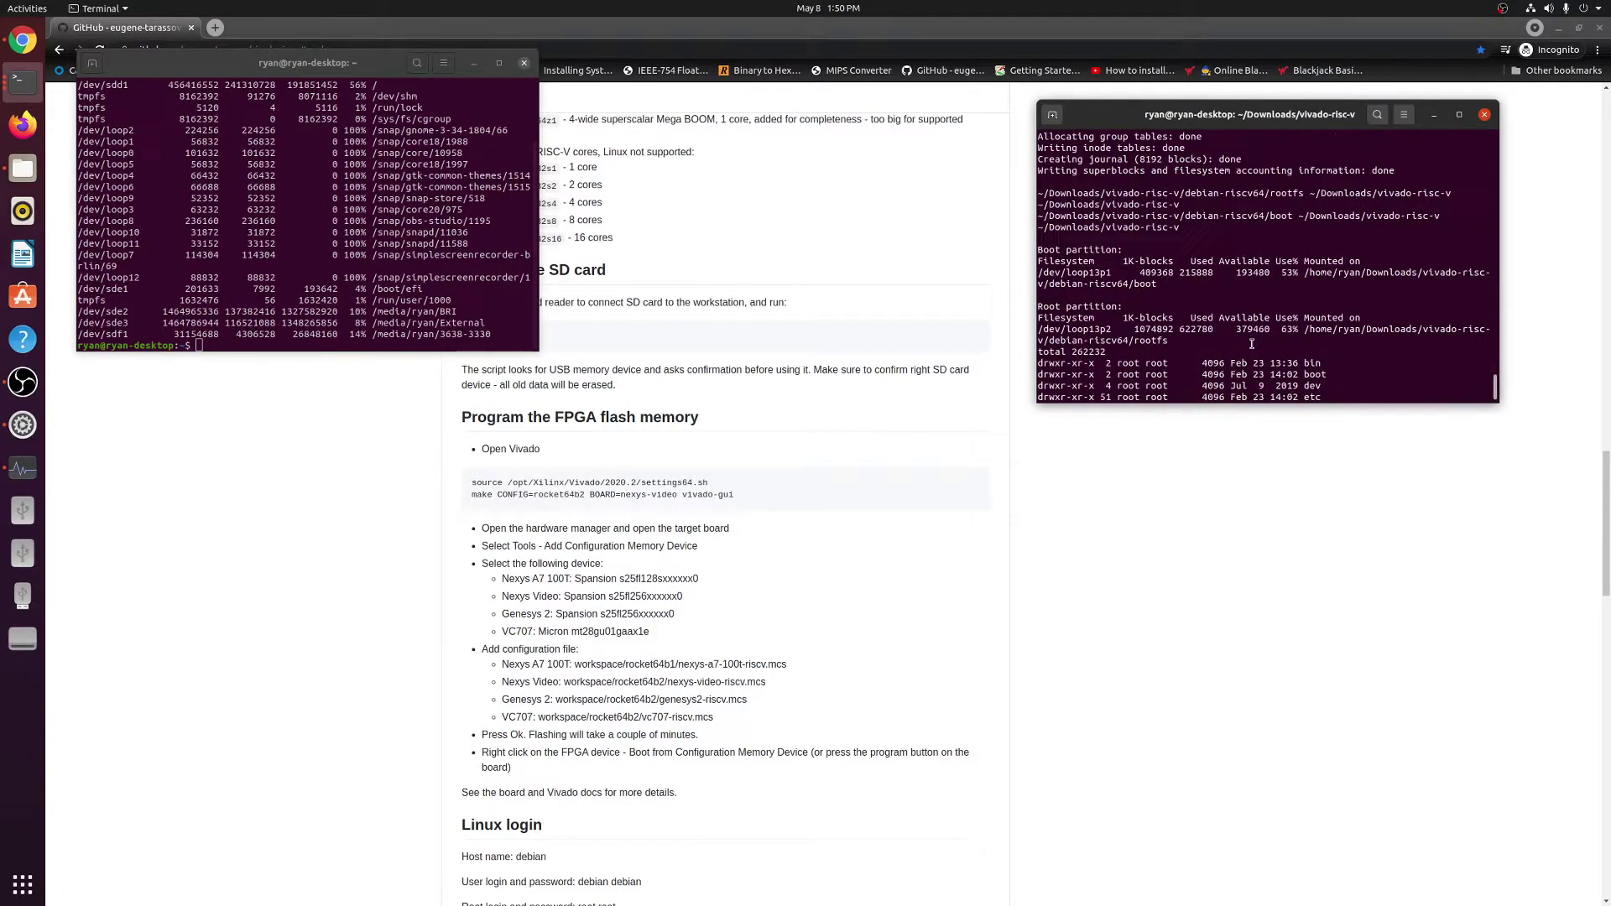
scroll(1251, 344, "up", 5)
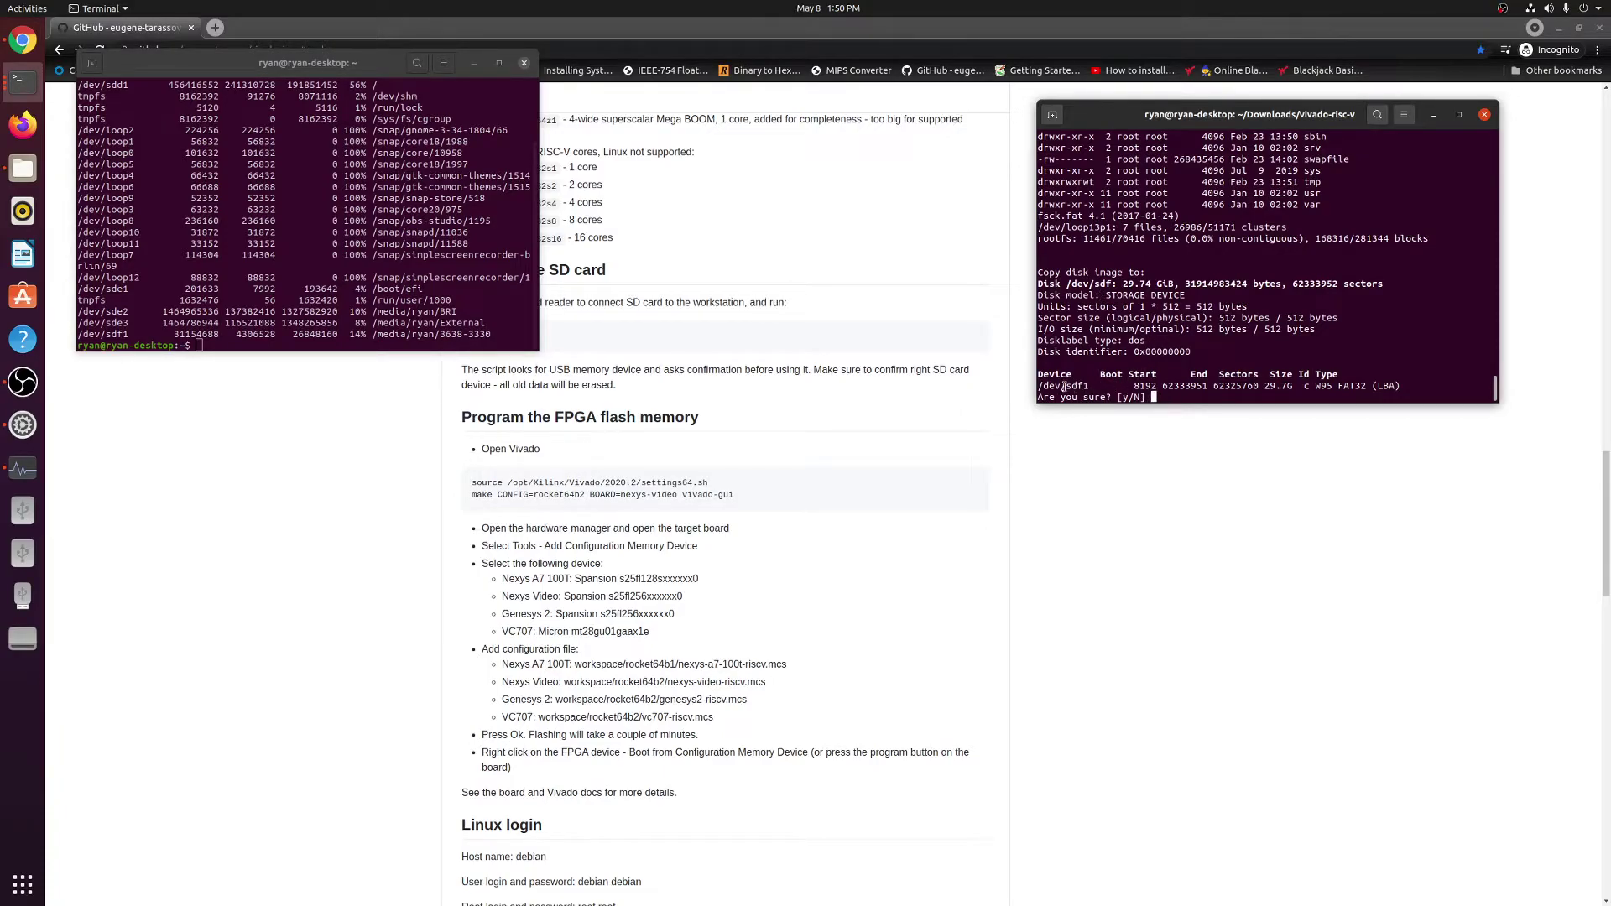
left_click_drag(1042, 386, 1095, 386)
left_click_drag(1095, 386, 1041, 388)
Review the earlier df command and its external disk lines in the second terminal.
left_click(379, 260)
scroll(379, 260, "up", 3)
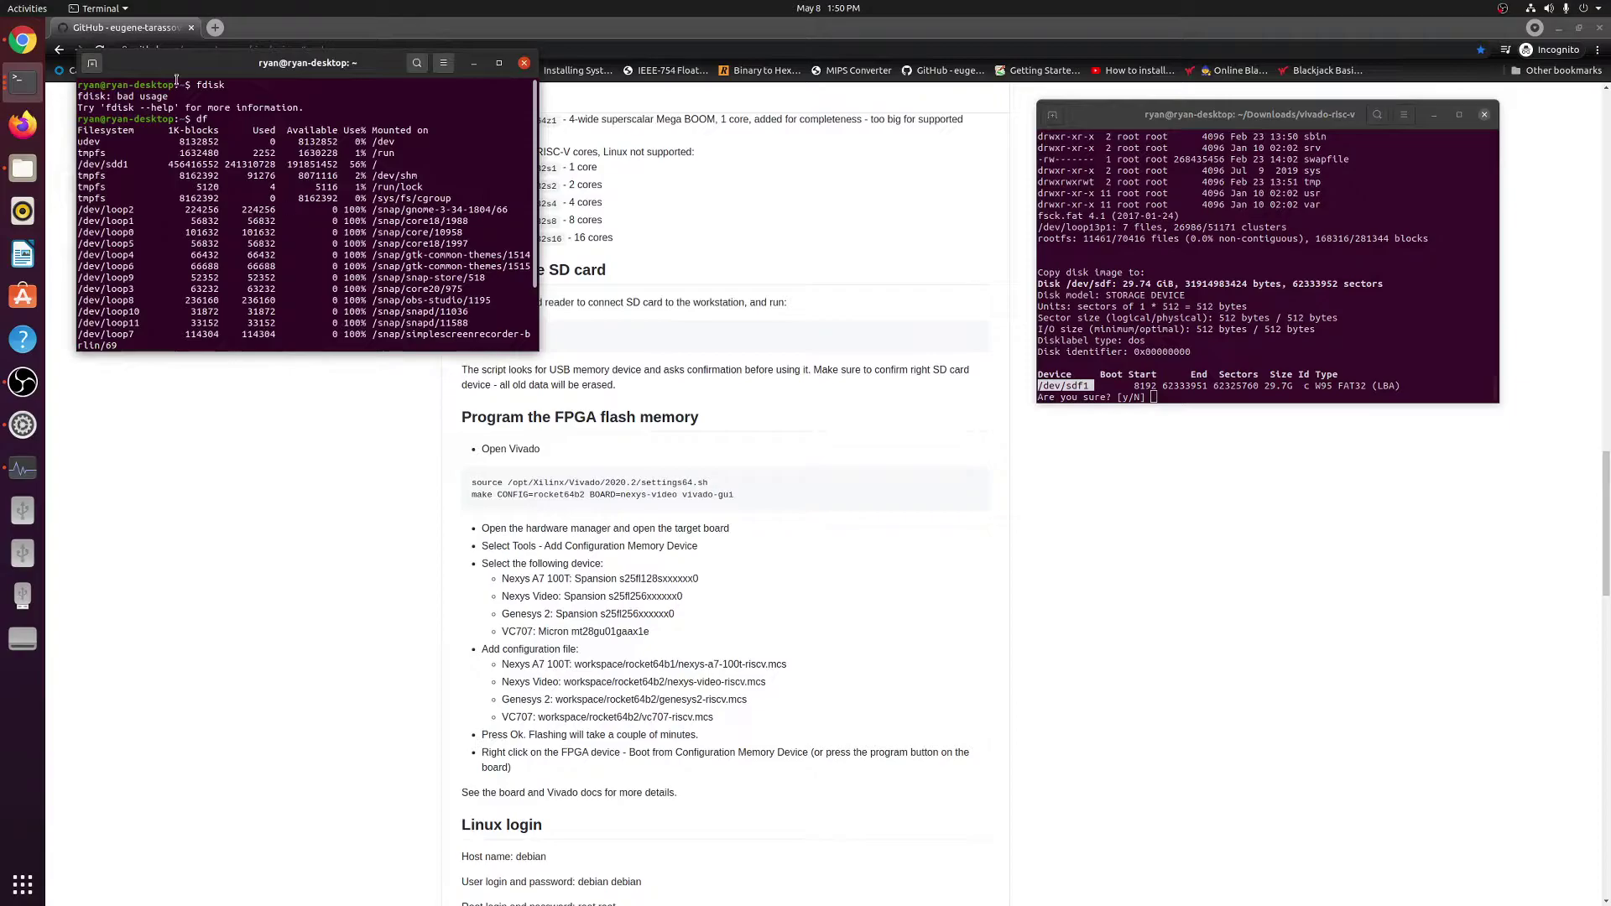
double_click(199, 119)
scroll(296, 165, "down", 3)
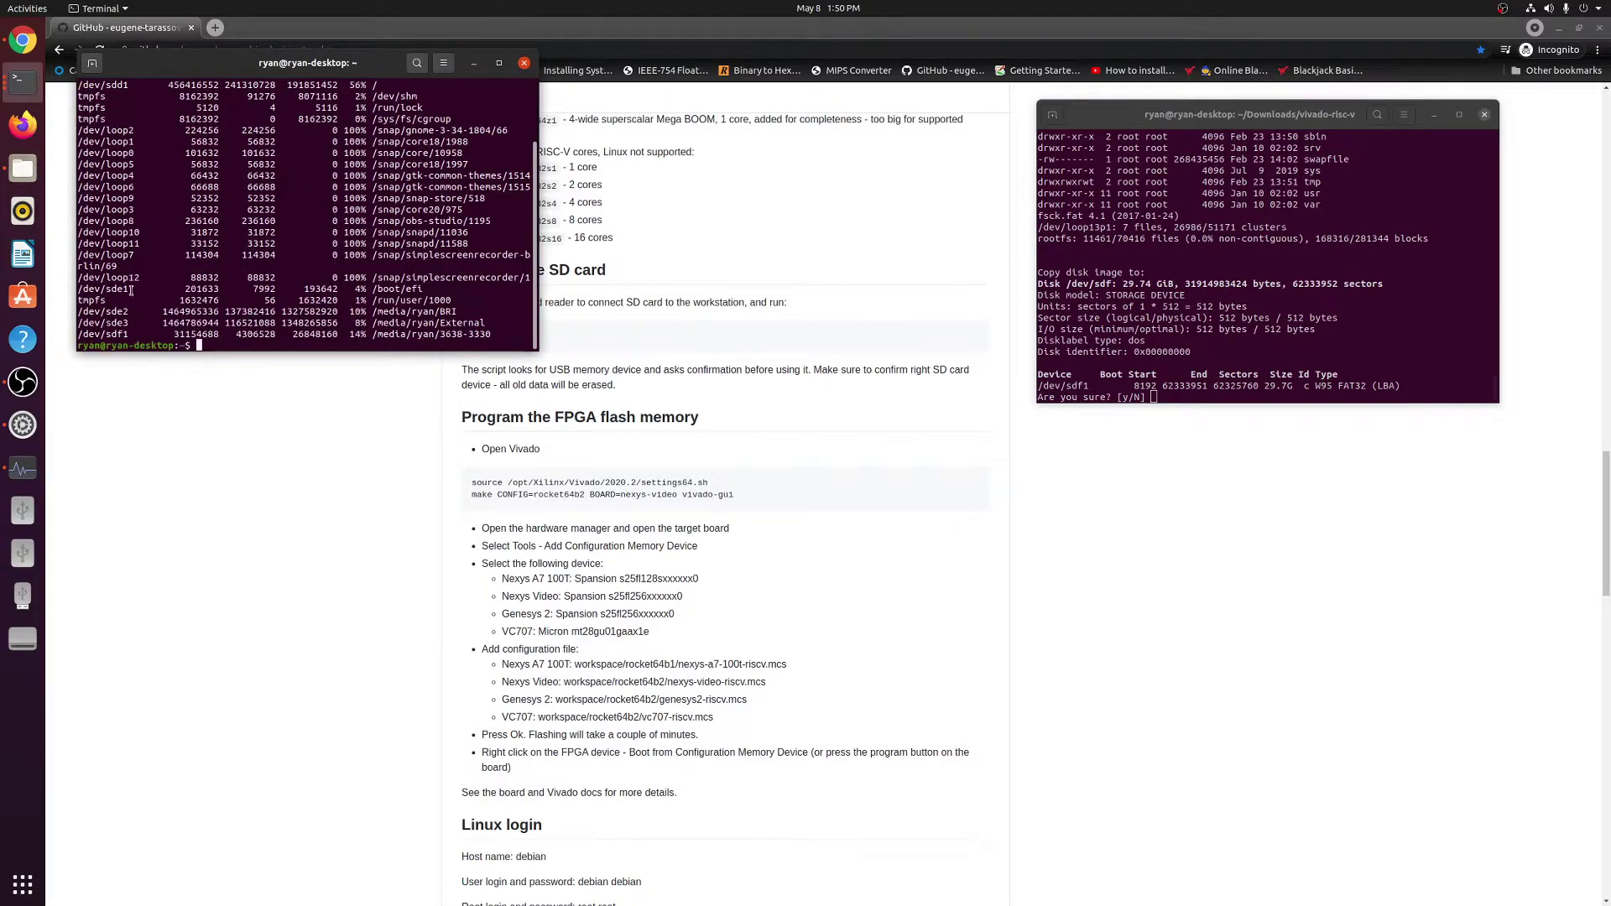
left_click_drag(128, 335, 77, 311)
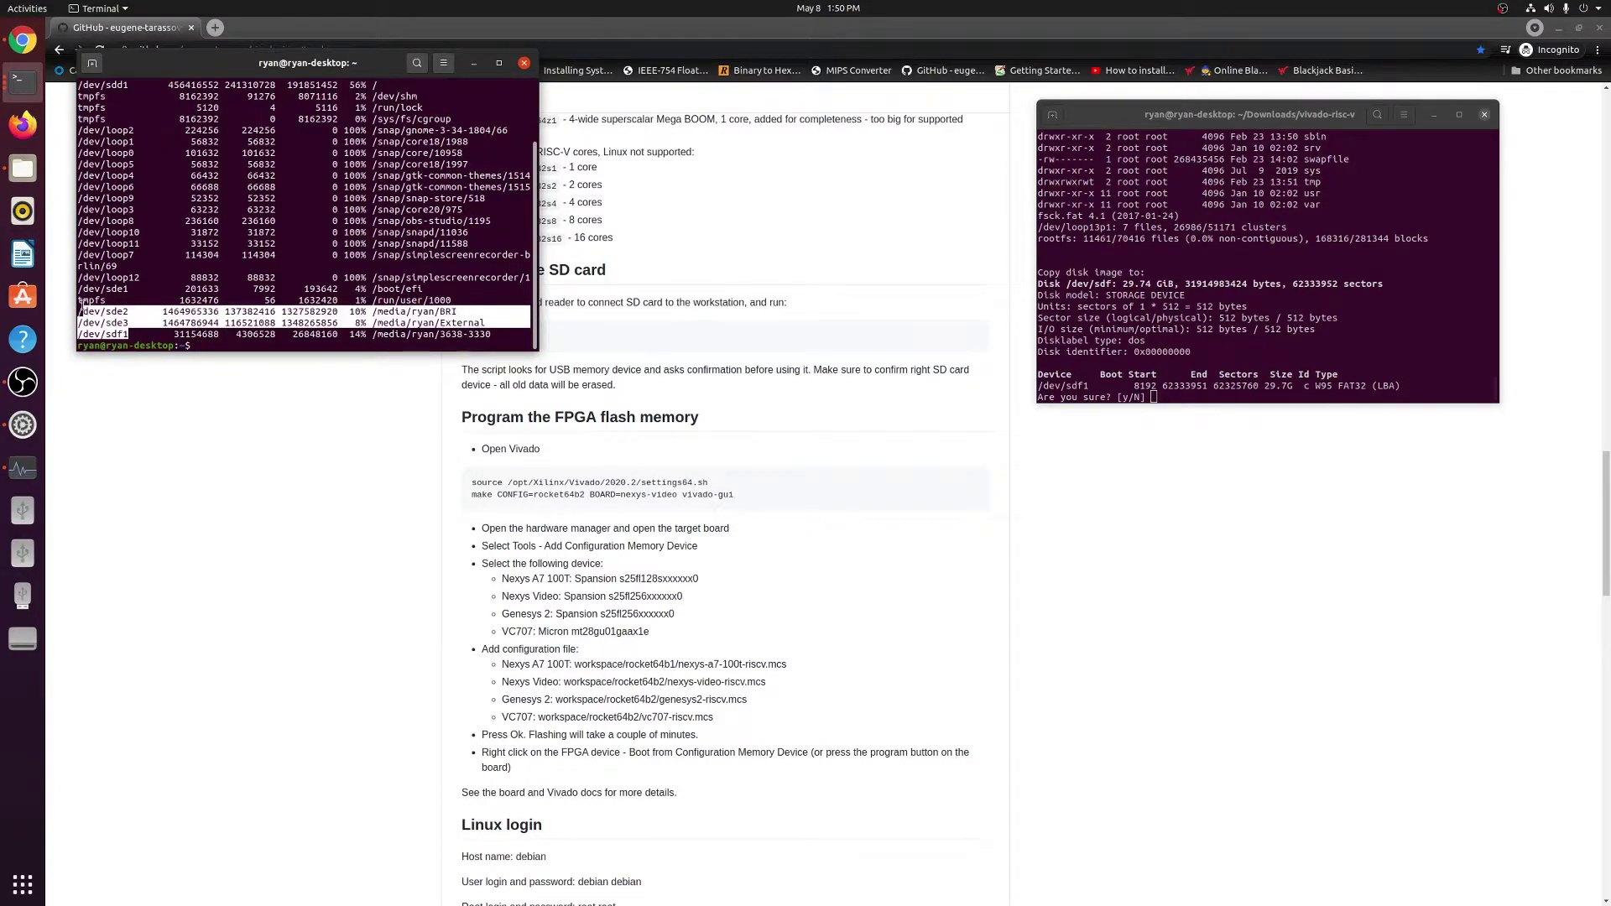
left_click(81, 304)
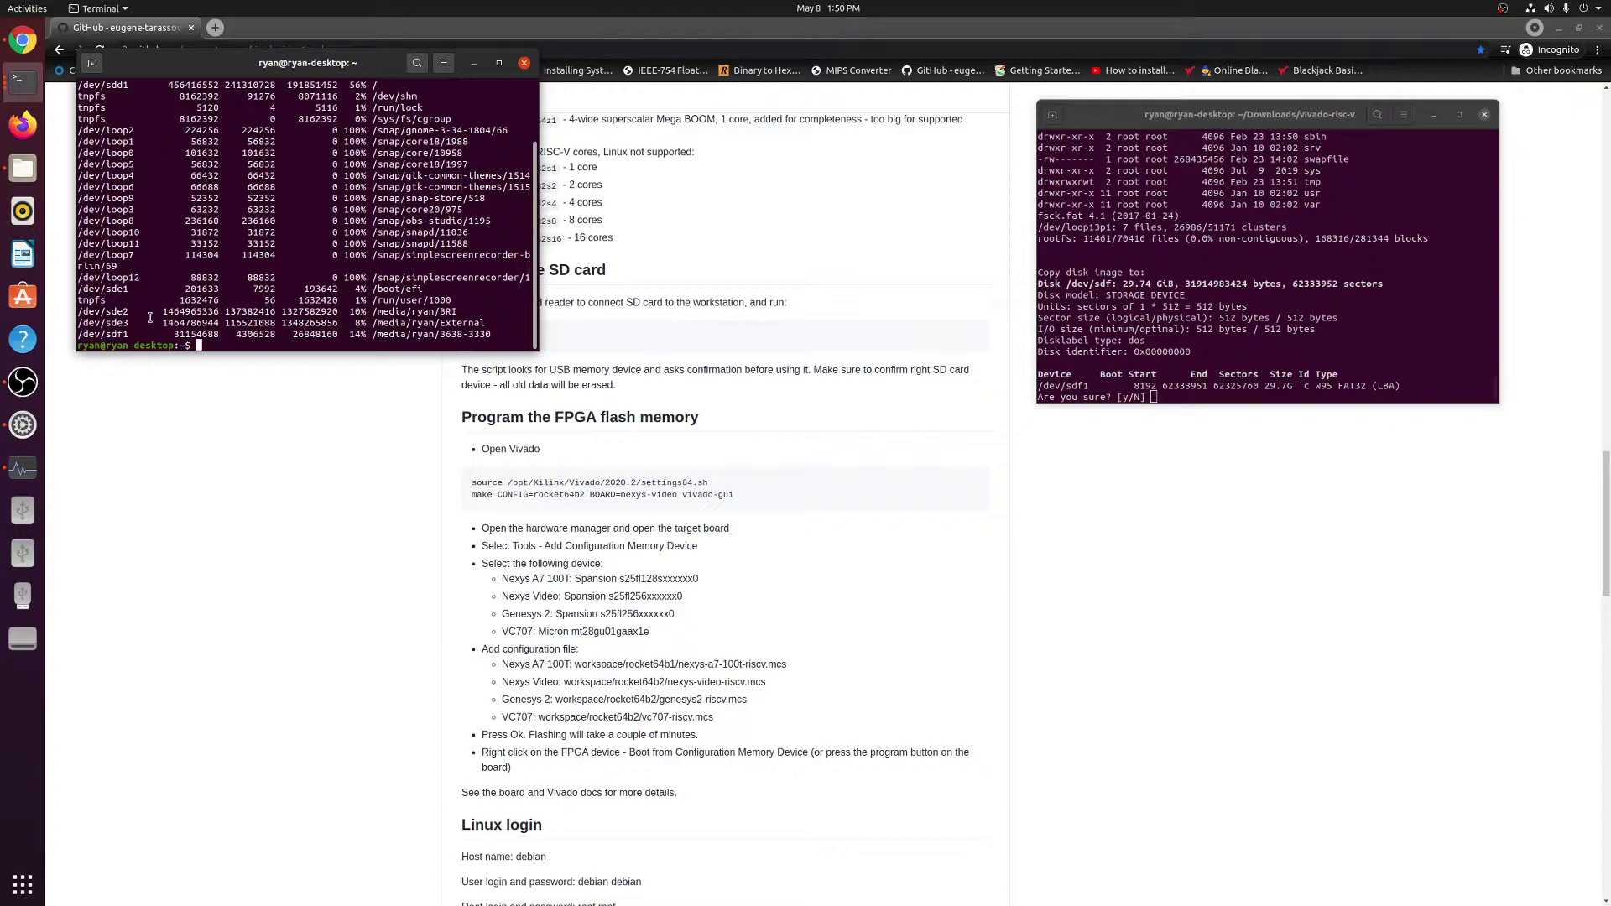
scroll(155, 310, "up", 2)
scroll(232, 141, "down", 2)
Rerun df and compare its /dev/sdf1 line with the script's disk summary.
key("Up")
key("Return")
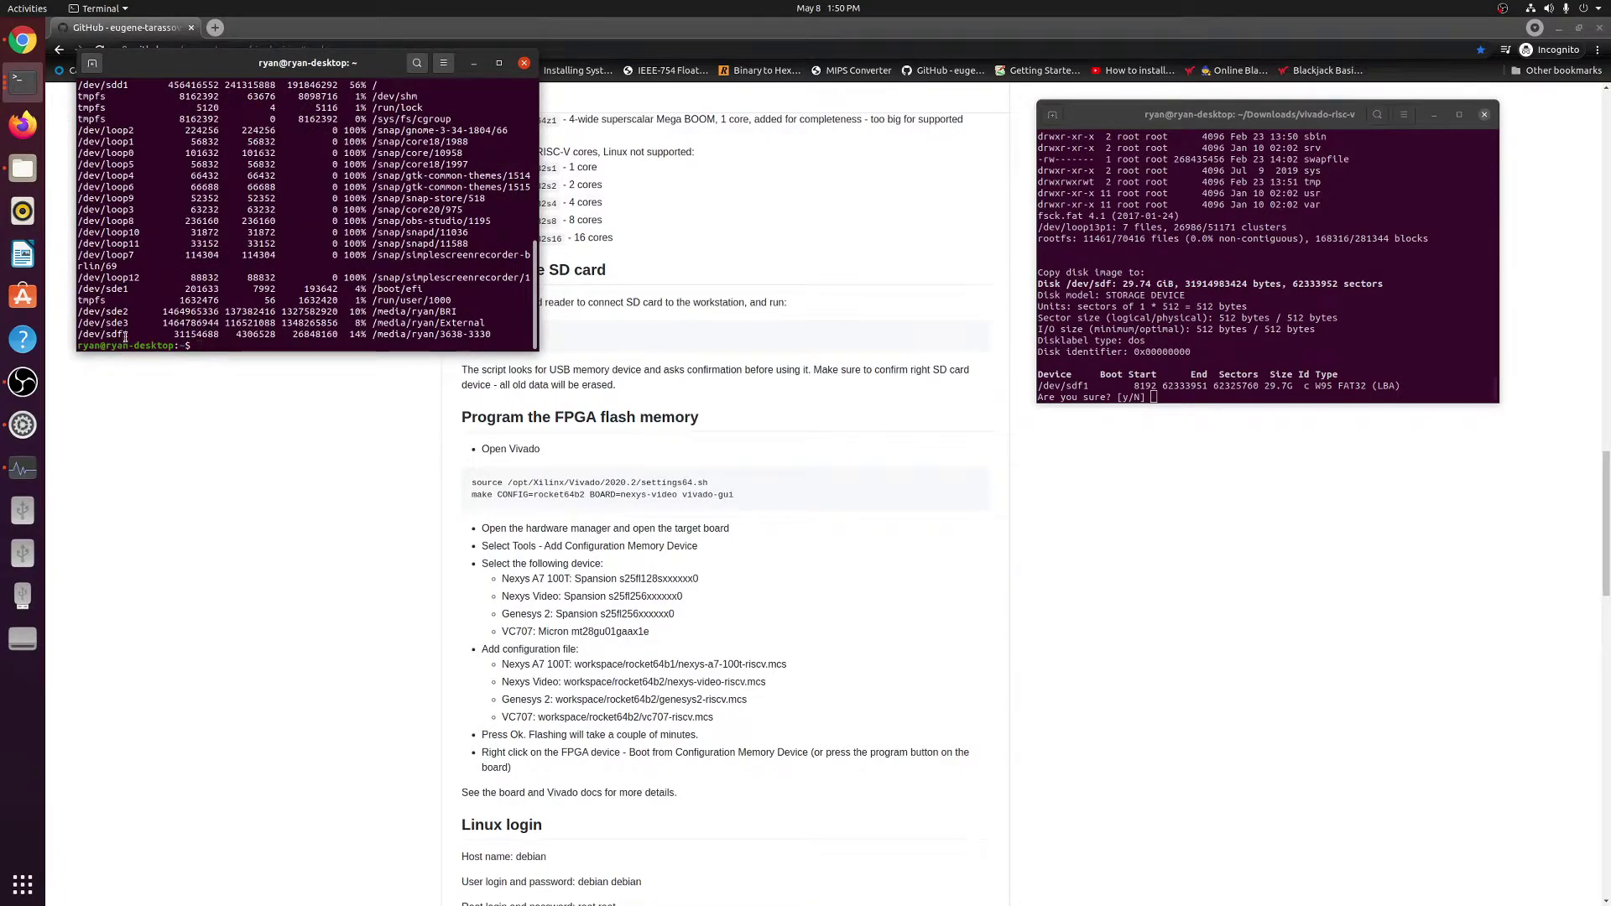
left_click_drag(498, 334, 61, 334)
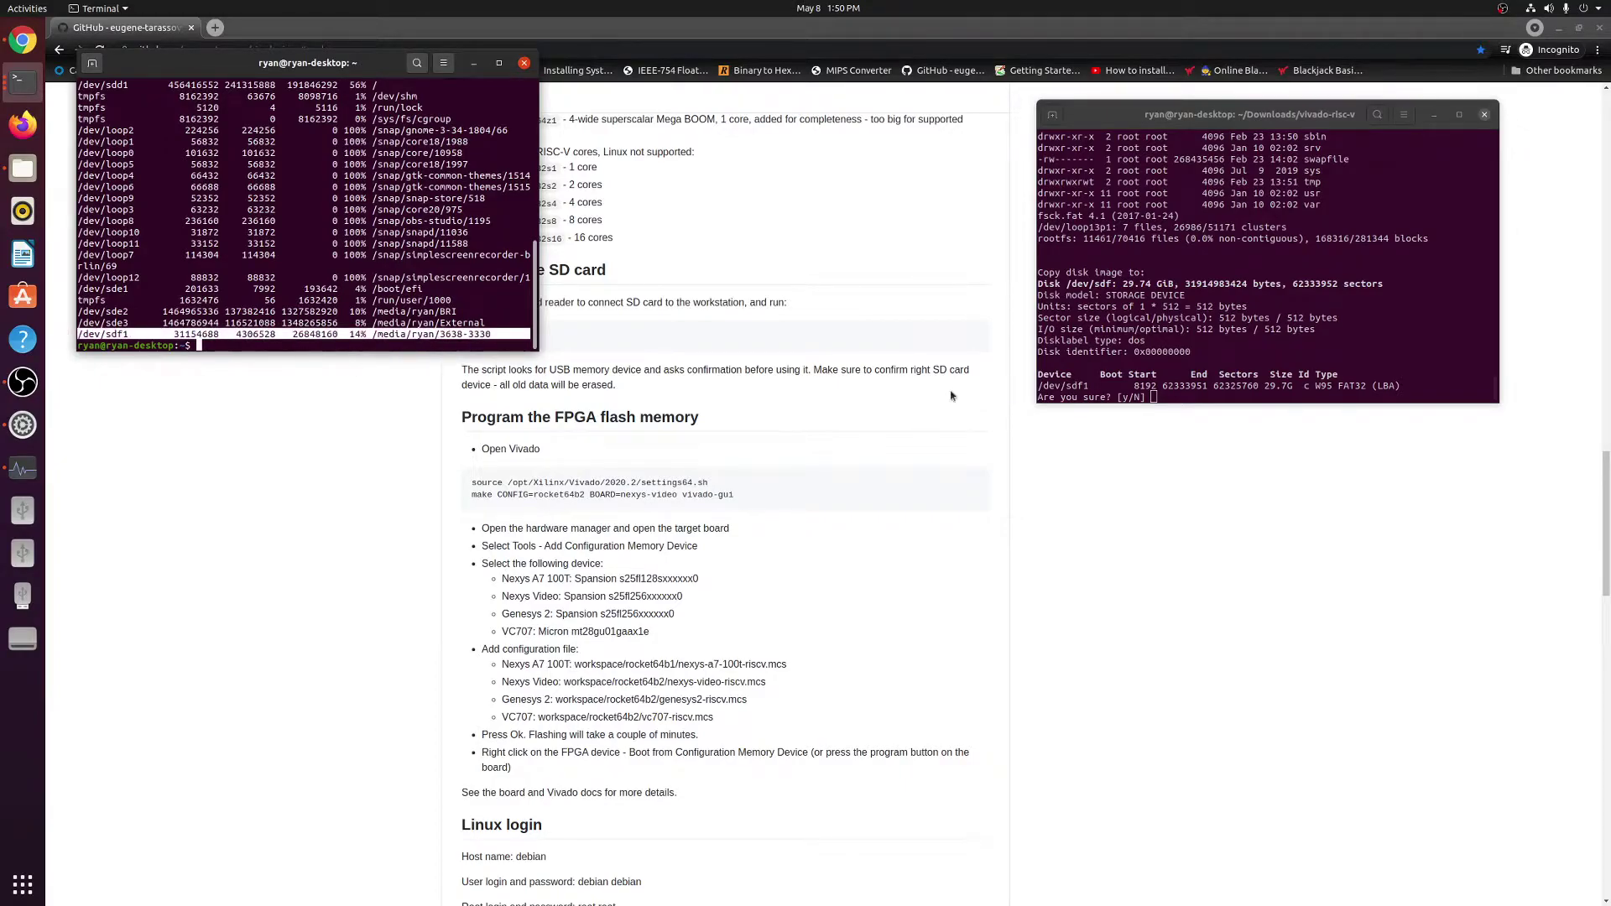
left_click_drag(1490, 386, 1040, 383)
Answer y to 'Are you sure? [y/N]' so the image is written to /dev/sdf.
left_click(1316, 388)
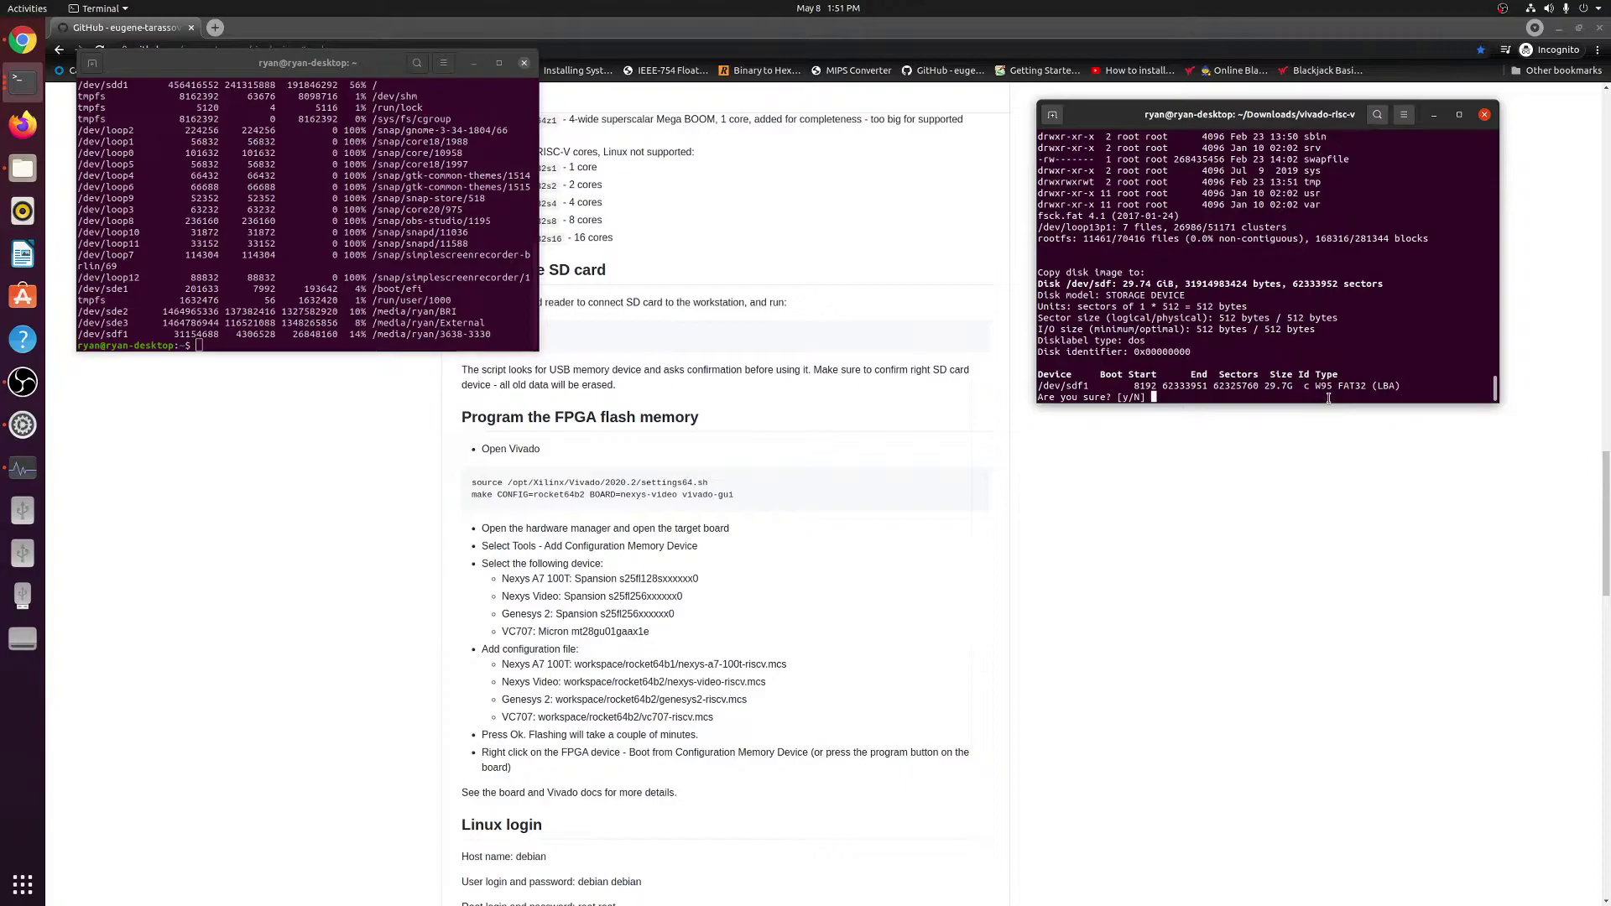
type("y")
key("Return")
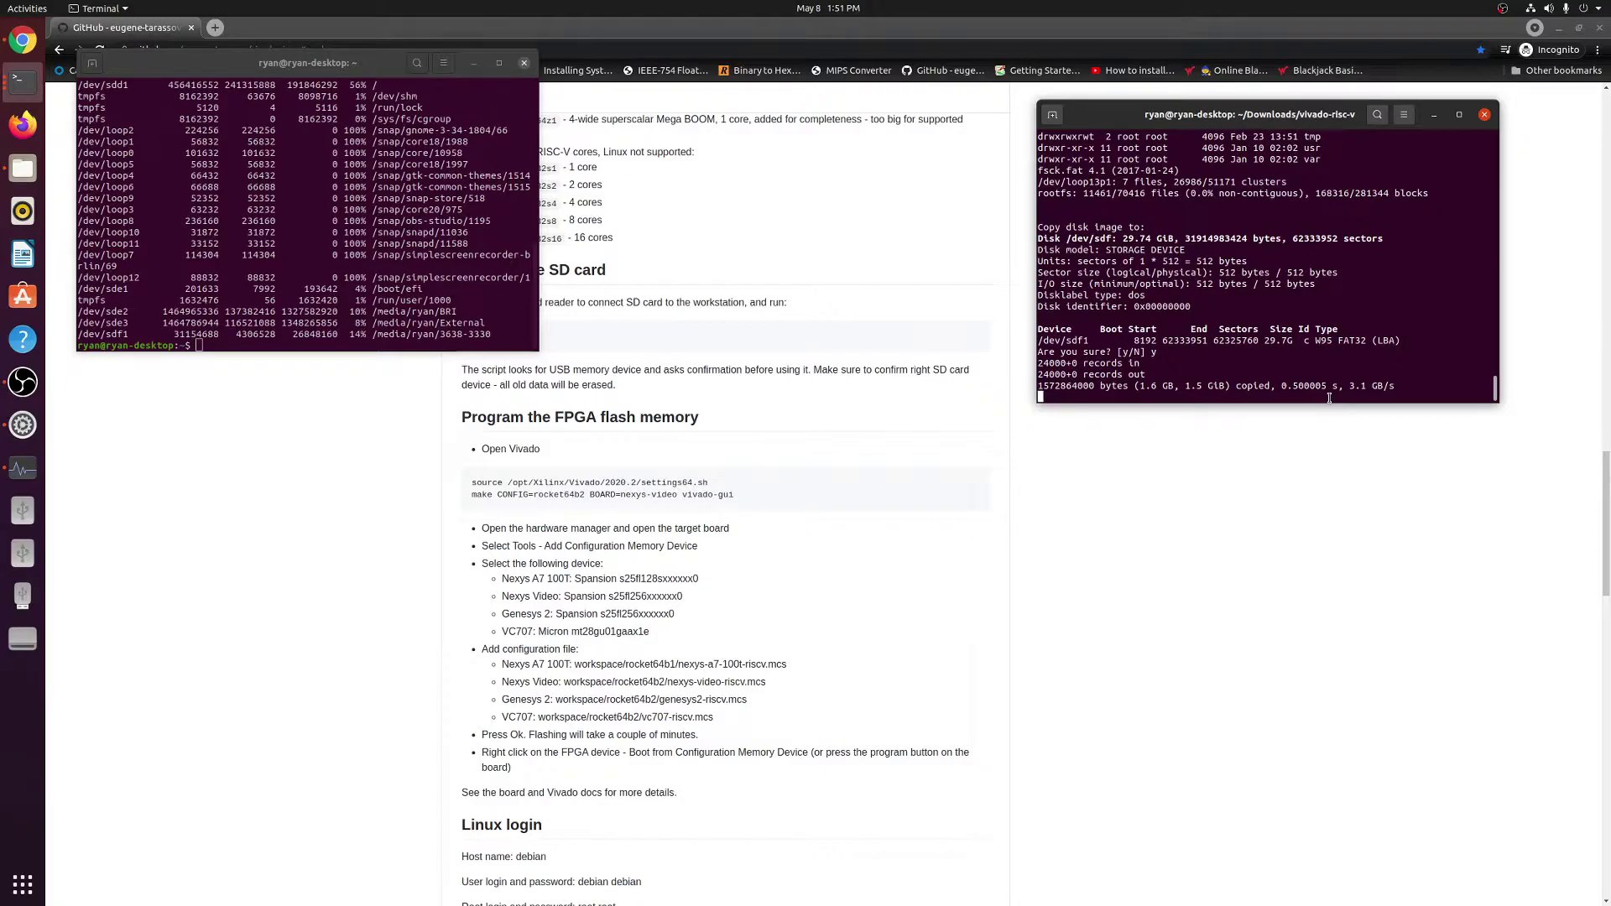
left_click_drag(254, 62, 223, 60)
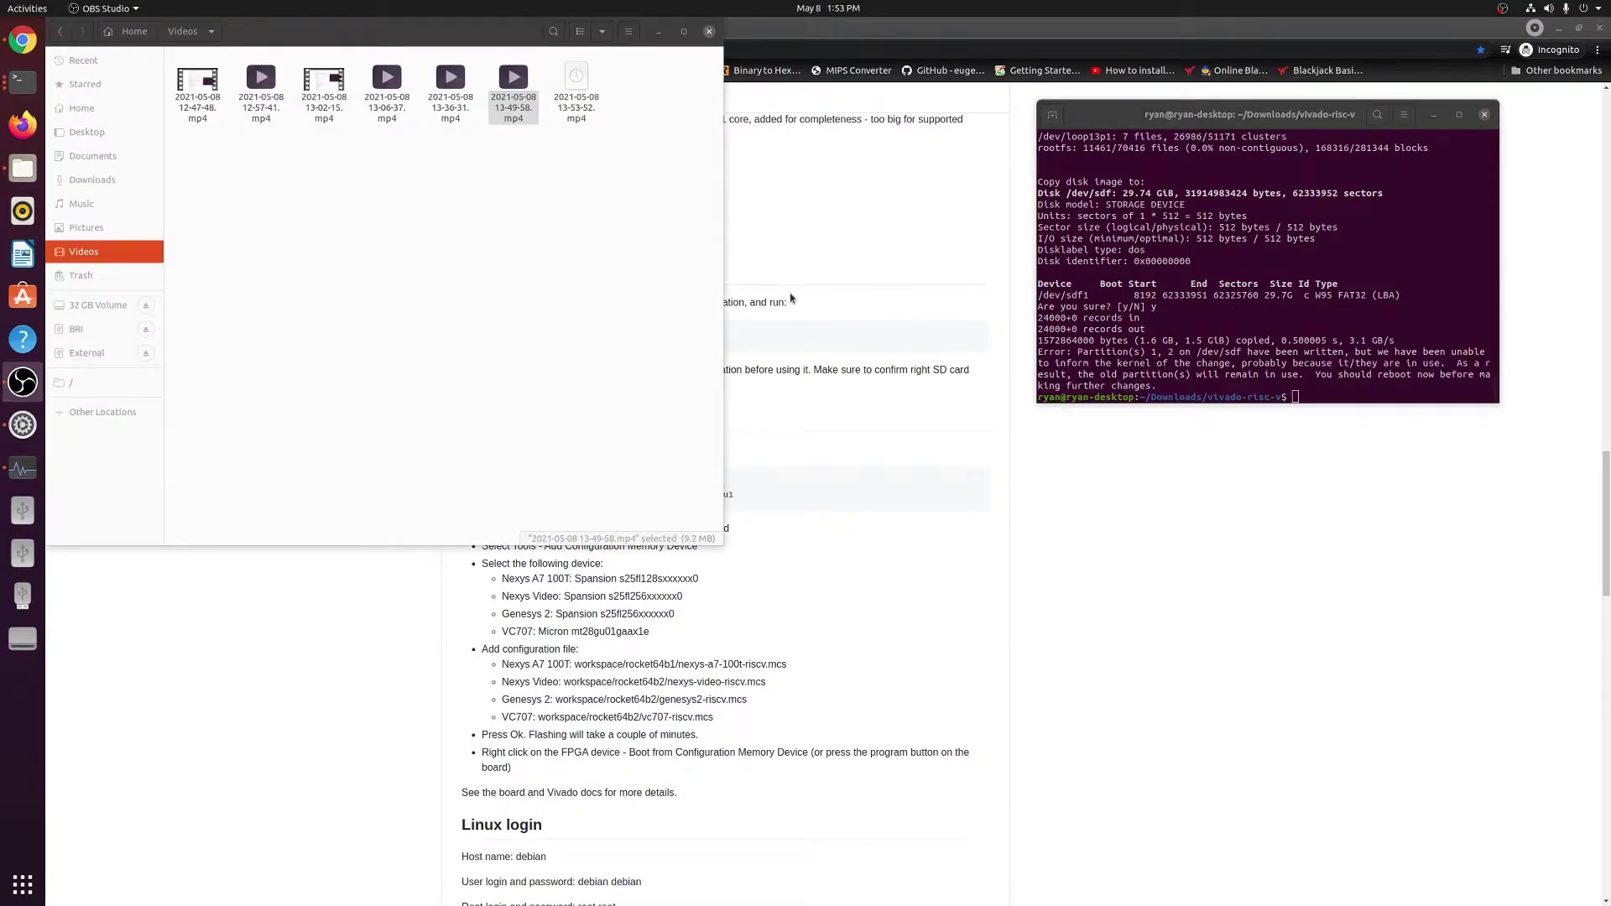
Review the script's partition reboot warning, then scroll to the README's Program the FPGA flash memory steps.
left_click(659, 37)
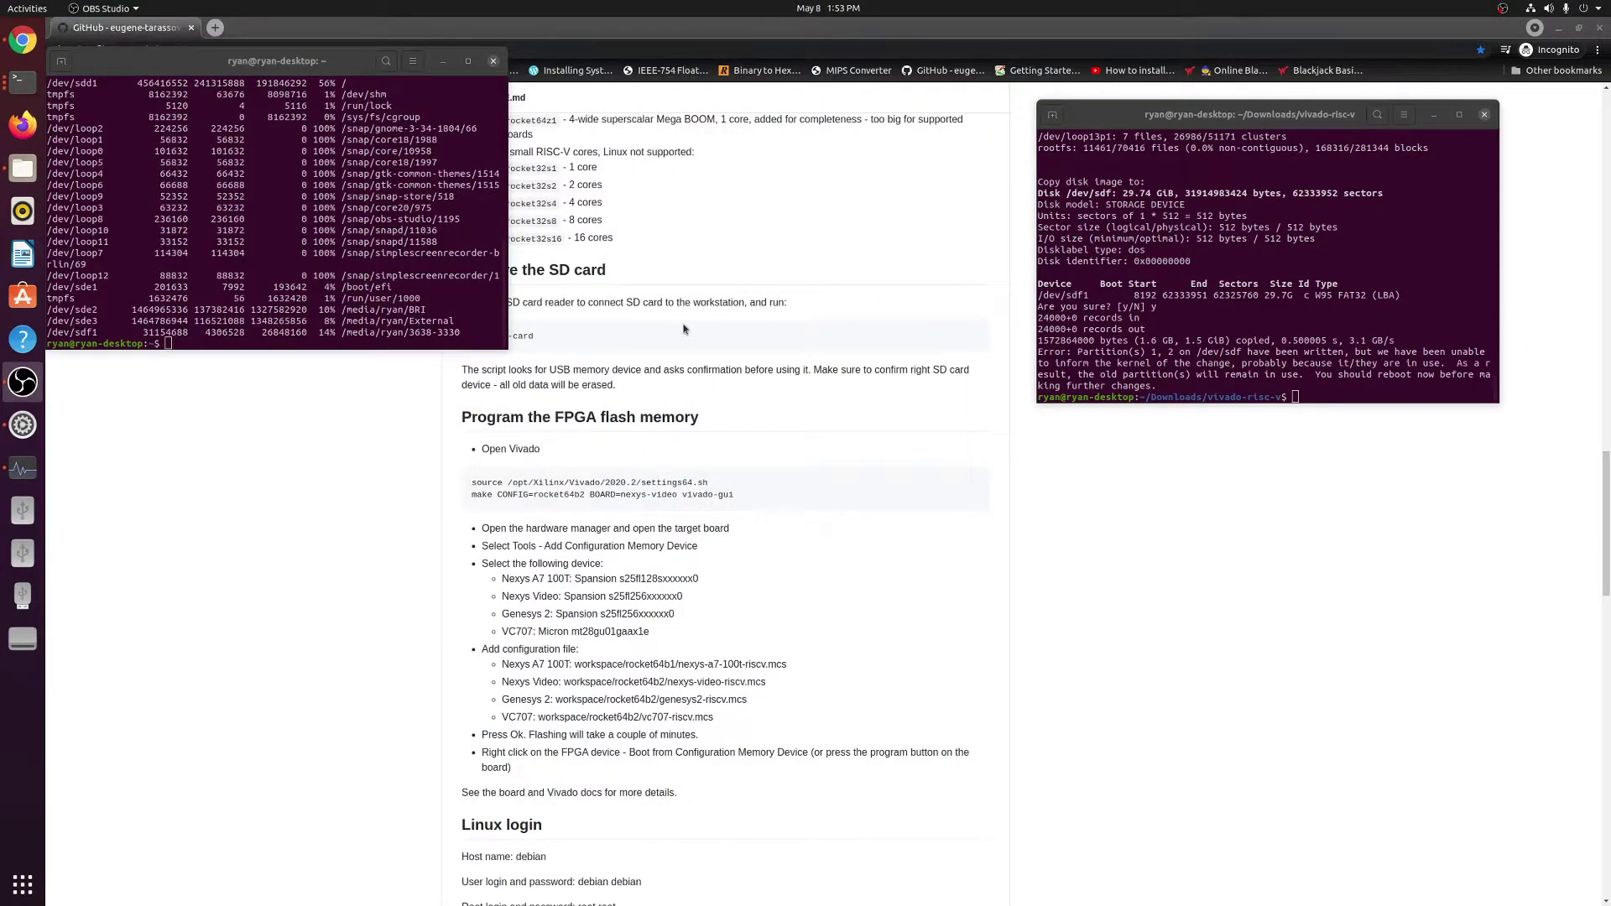
scroll(683, 420, "down", 1)
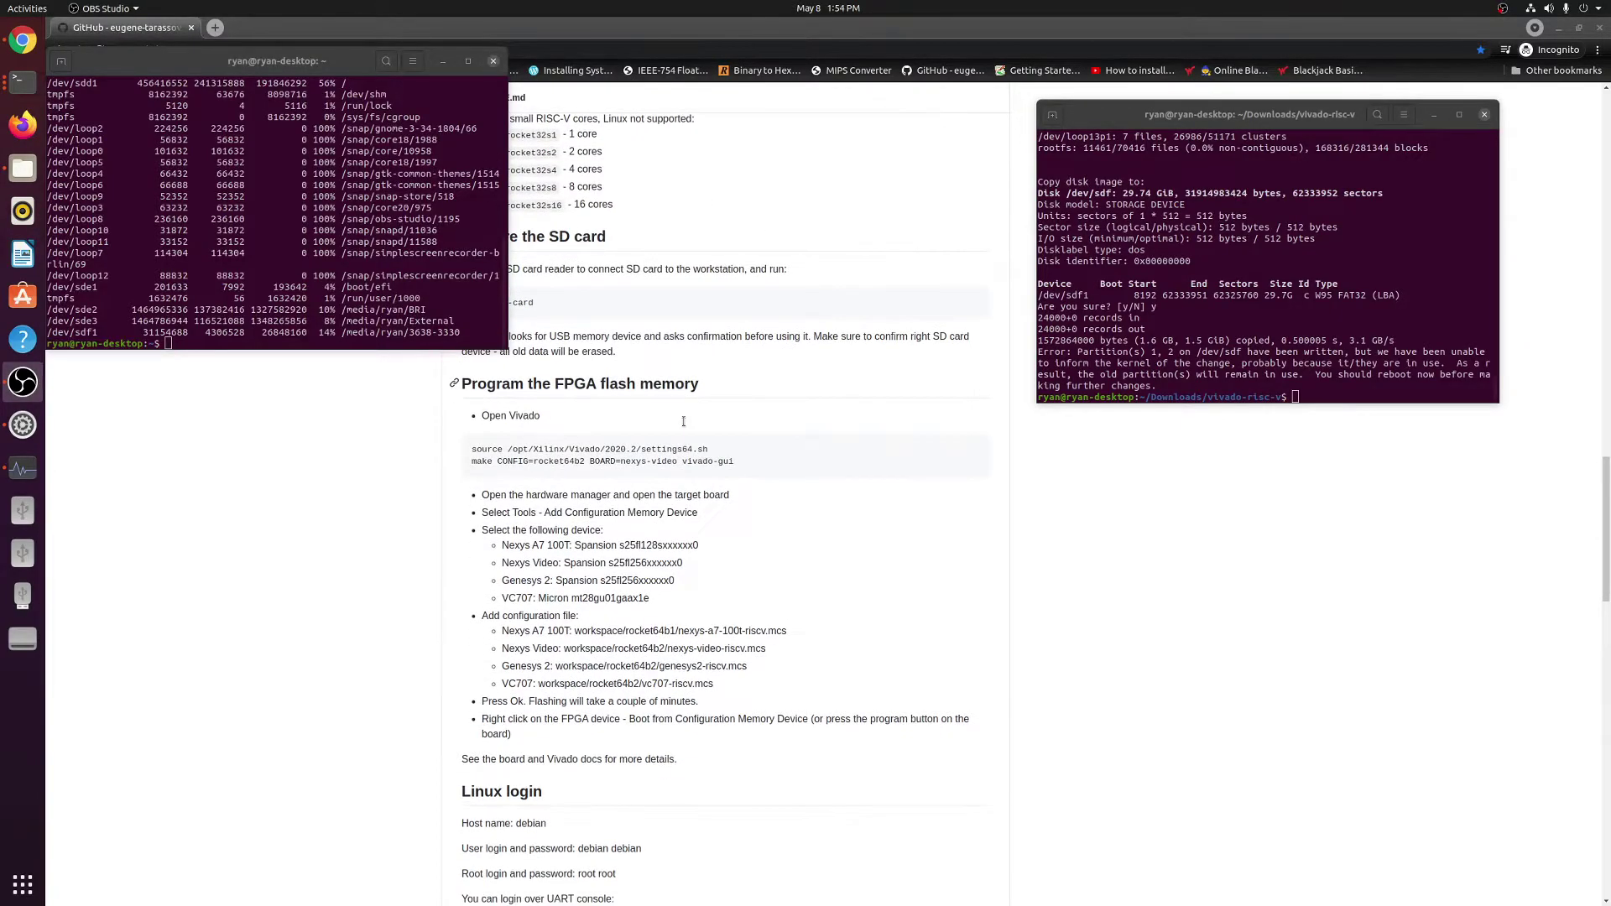
left_click_drag(1075, 353, 1169, 385)
left_click(1113, 356)
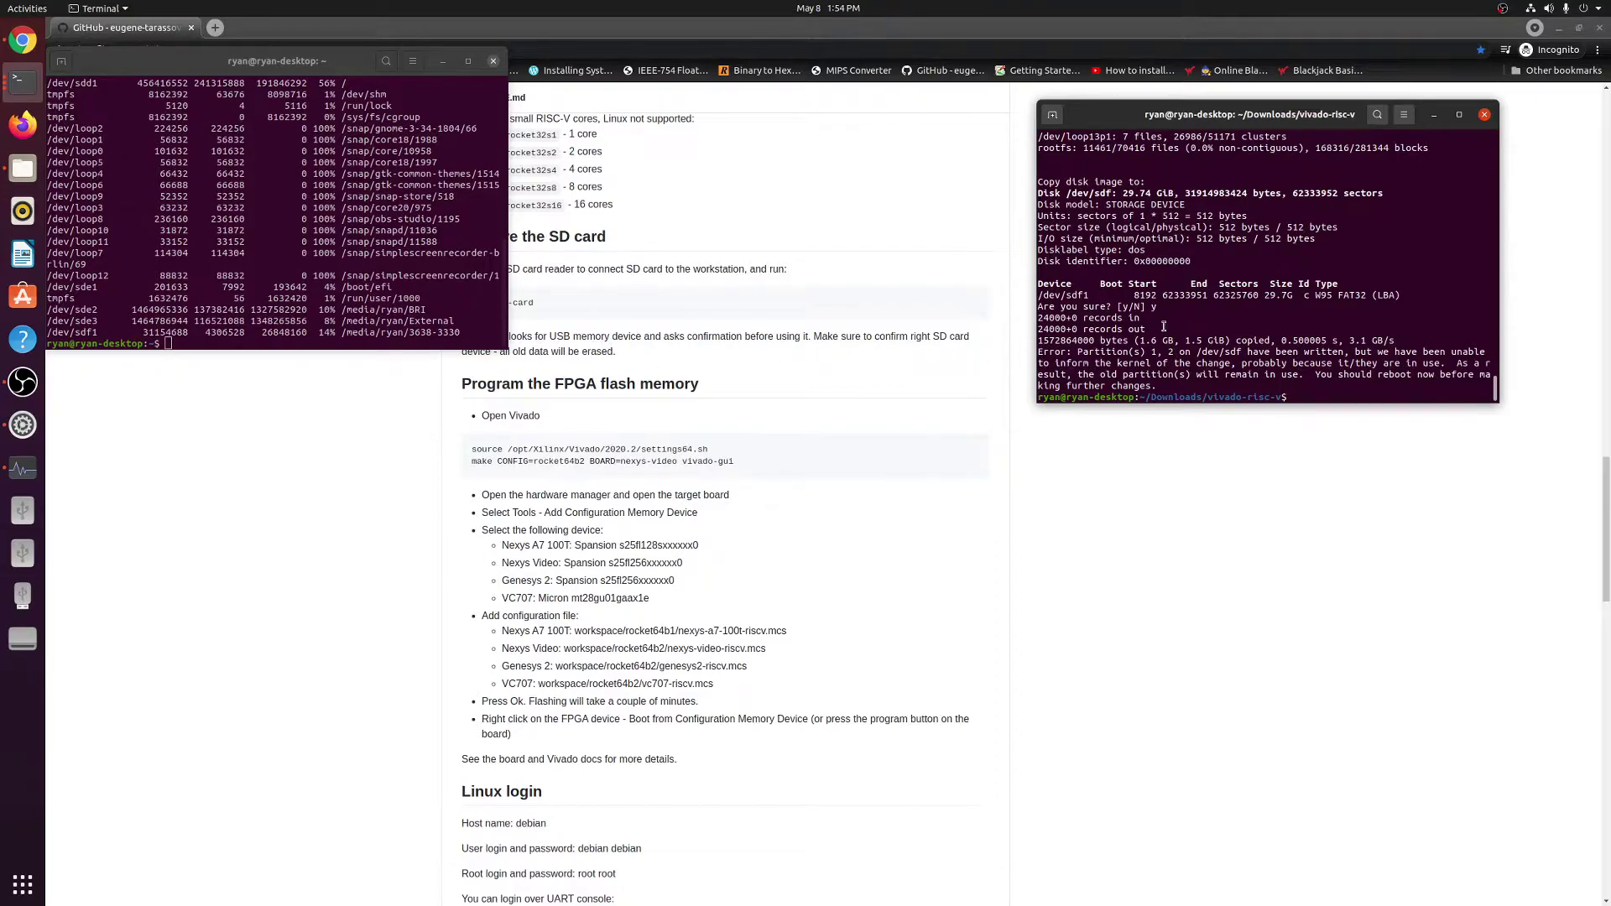
left_click_drag(1173, 381, 1038, 352)
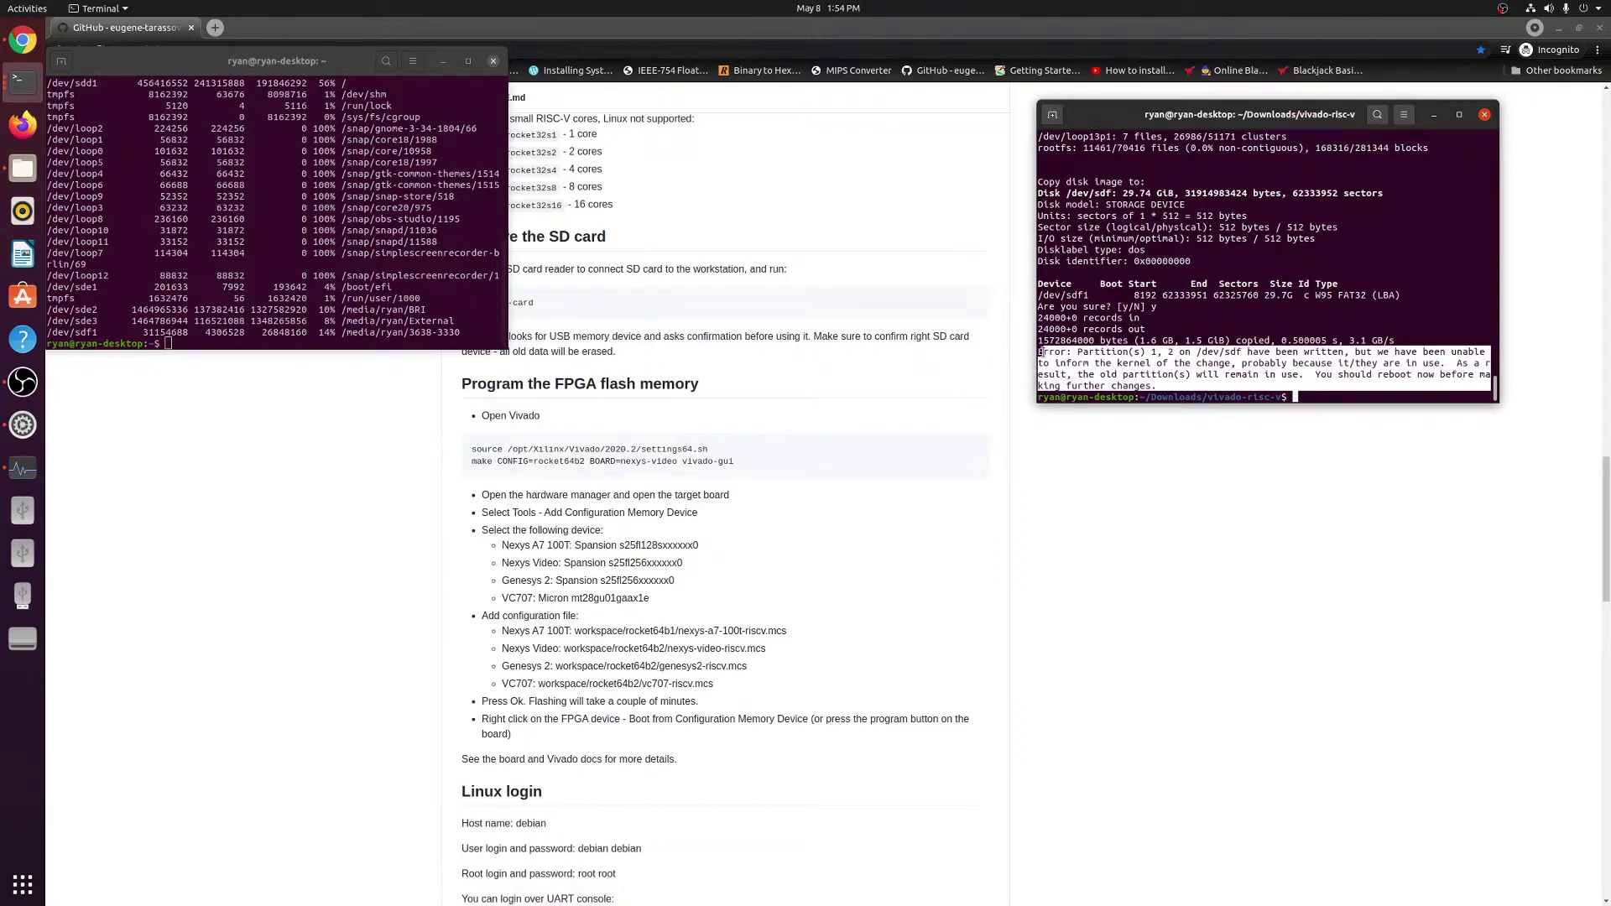
left_click(1327, 308)
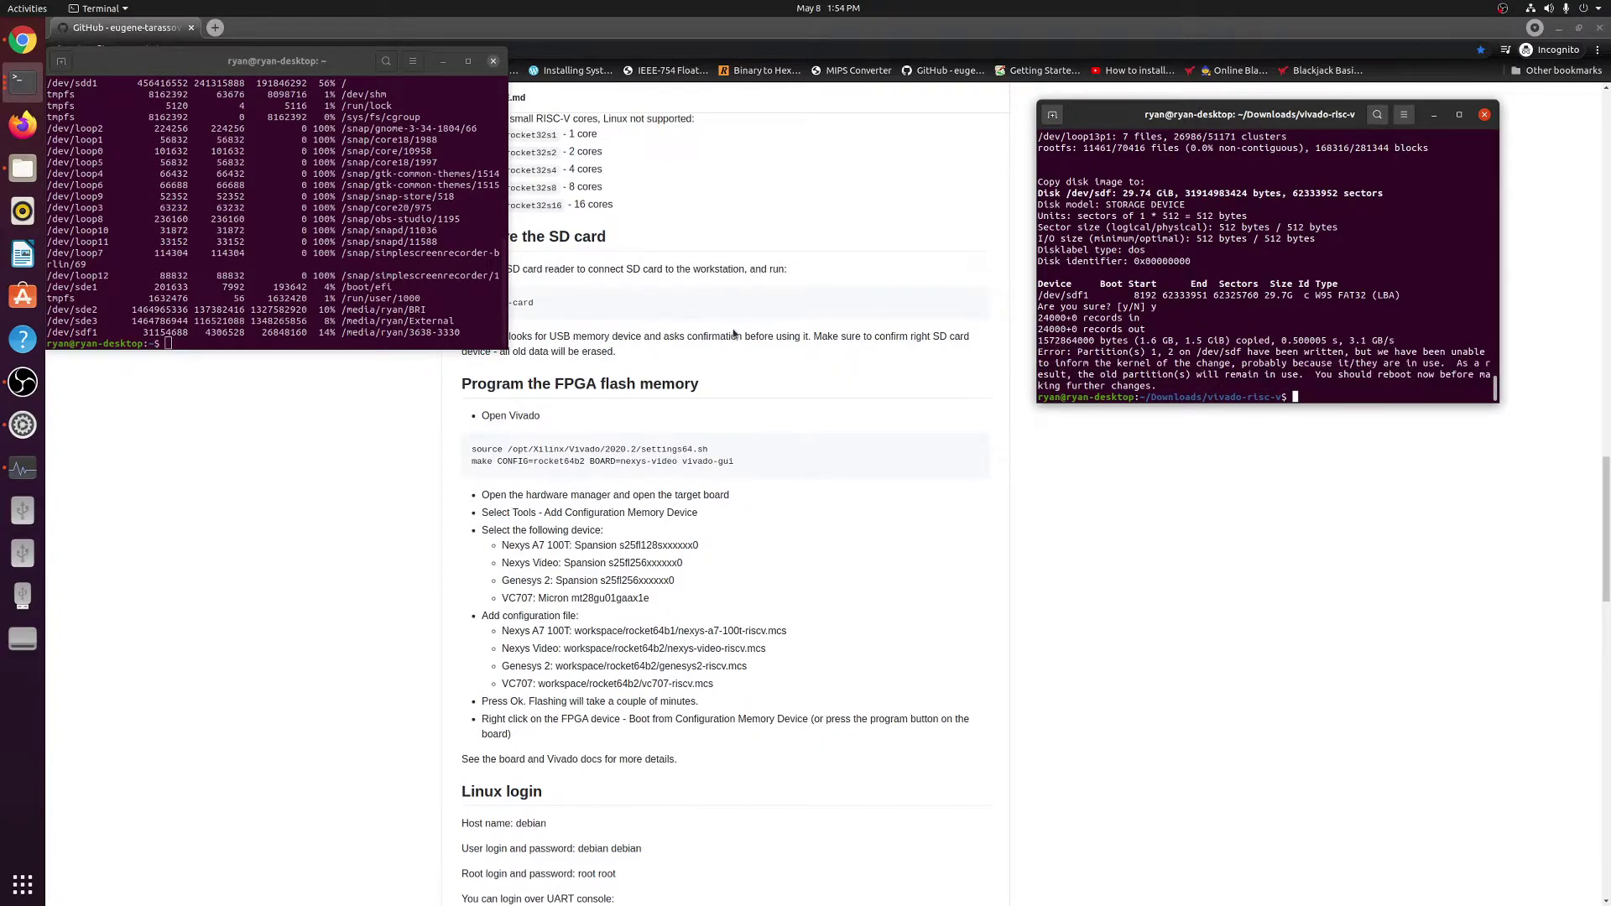
scroll(726, 330, "down", 1)
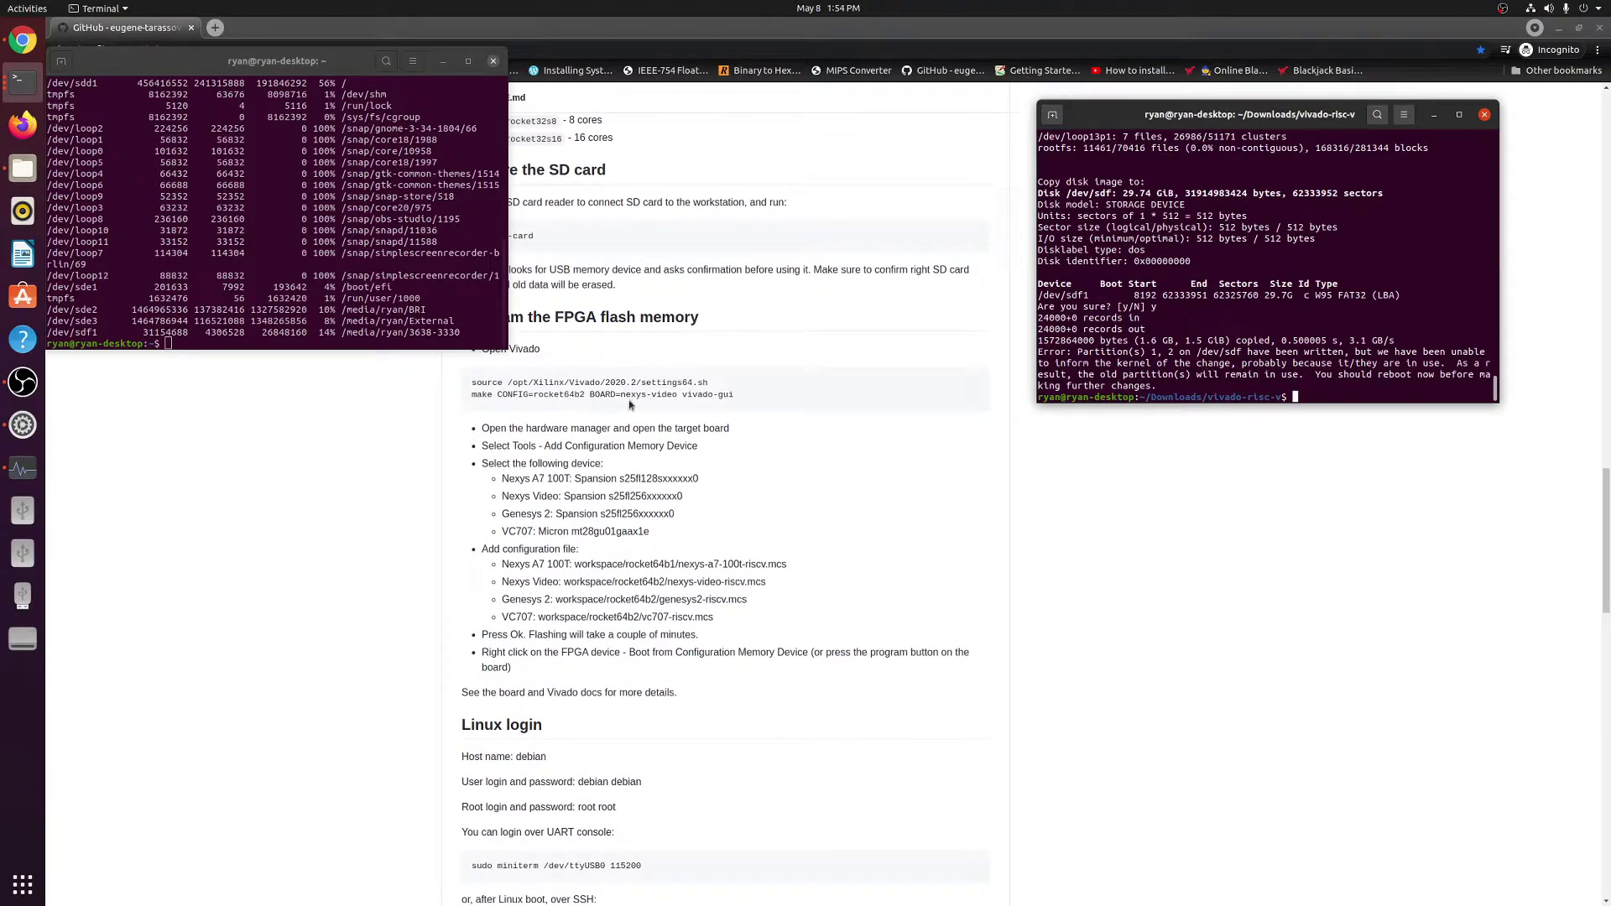
scroll(561, 397, "up", 1)
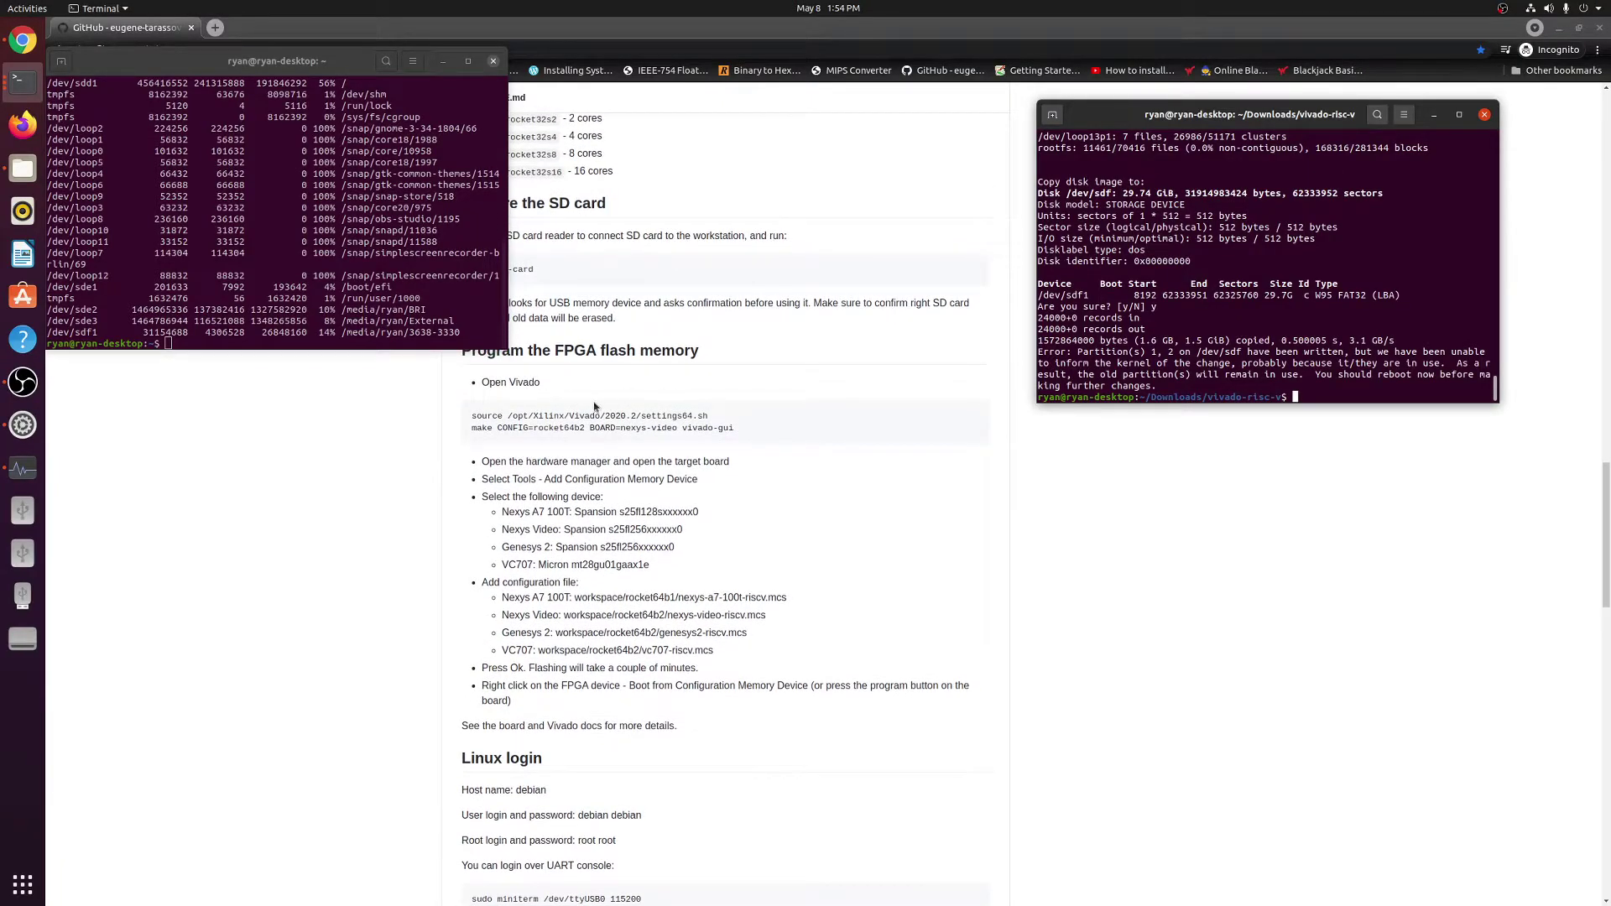
Close the disk-usage terminal and source the Vivado 2020.2 settings64.sh in the right-hand terminal.
left_click(493, 65)
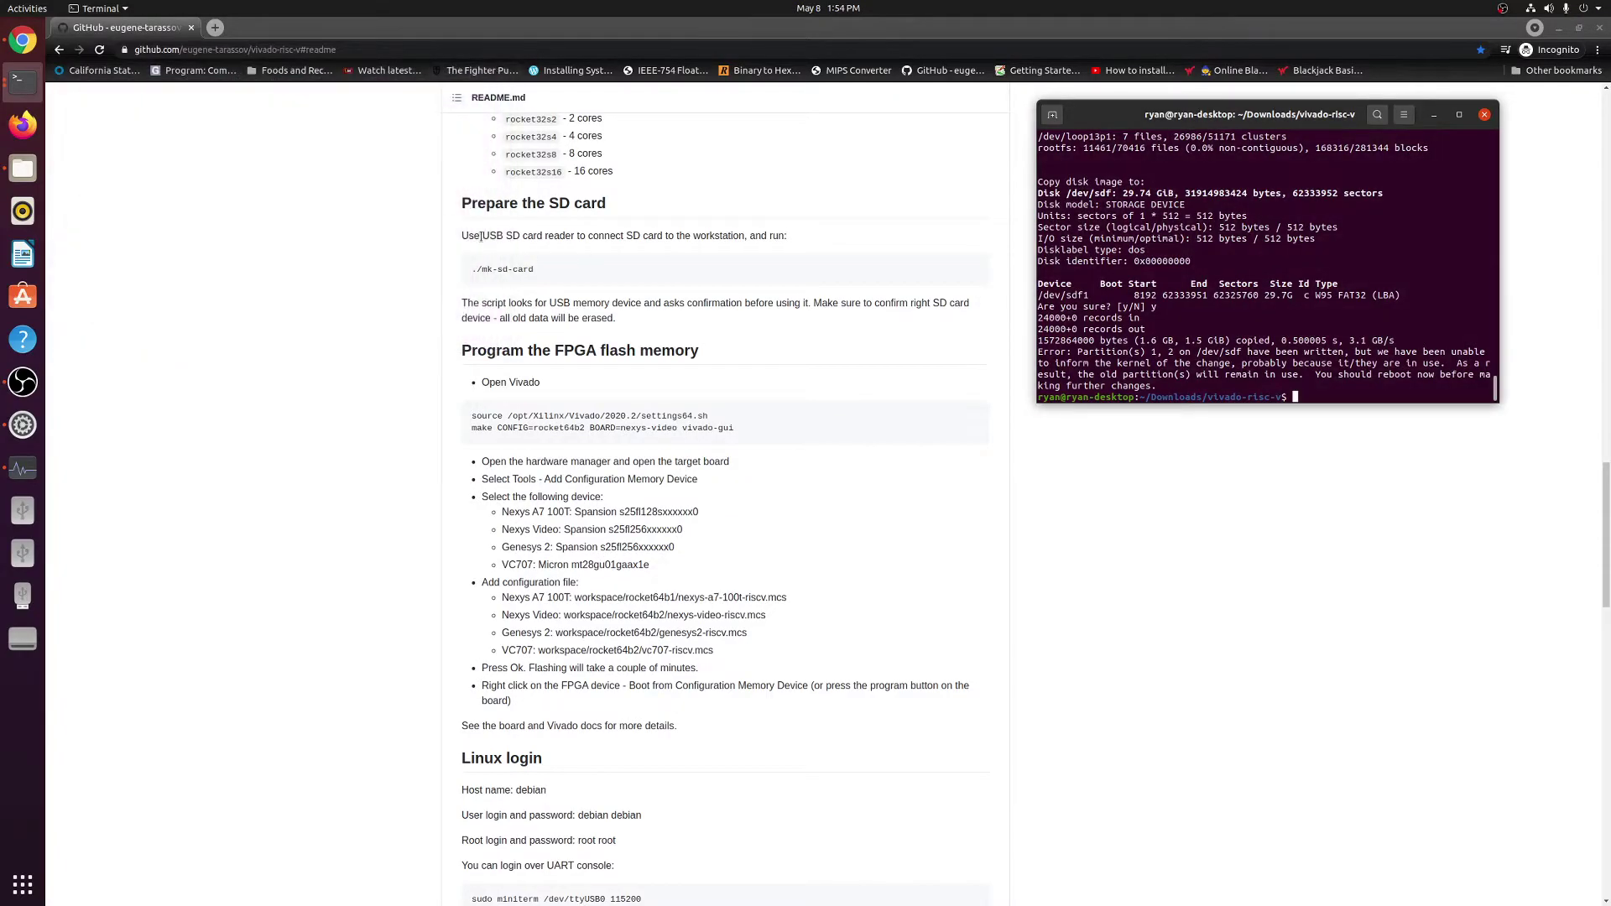
key("alt+Tab")
key("alt+Tab")
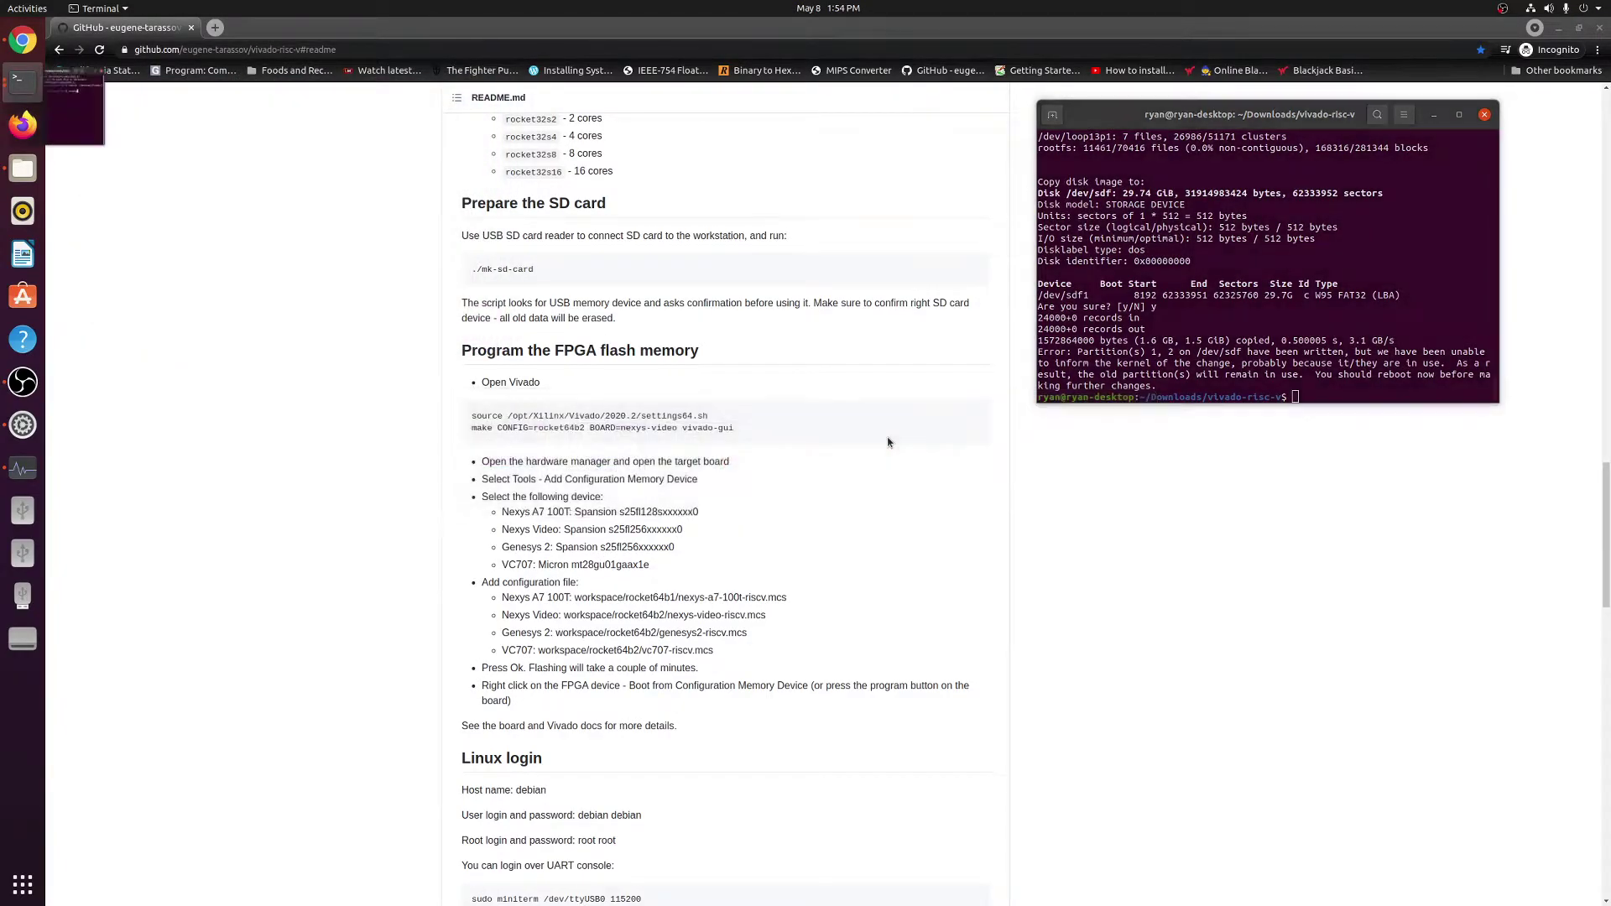
right_click(1307, 384)
left_click(1383, 397)
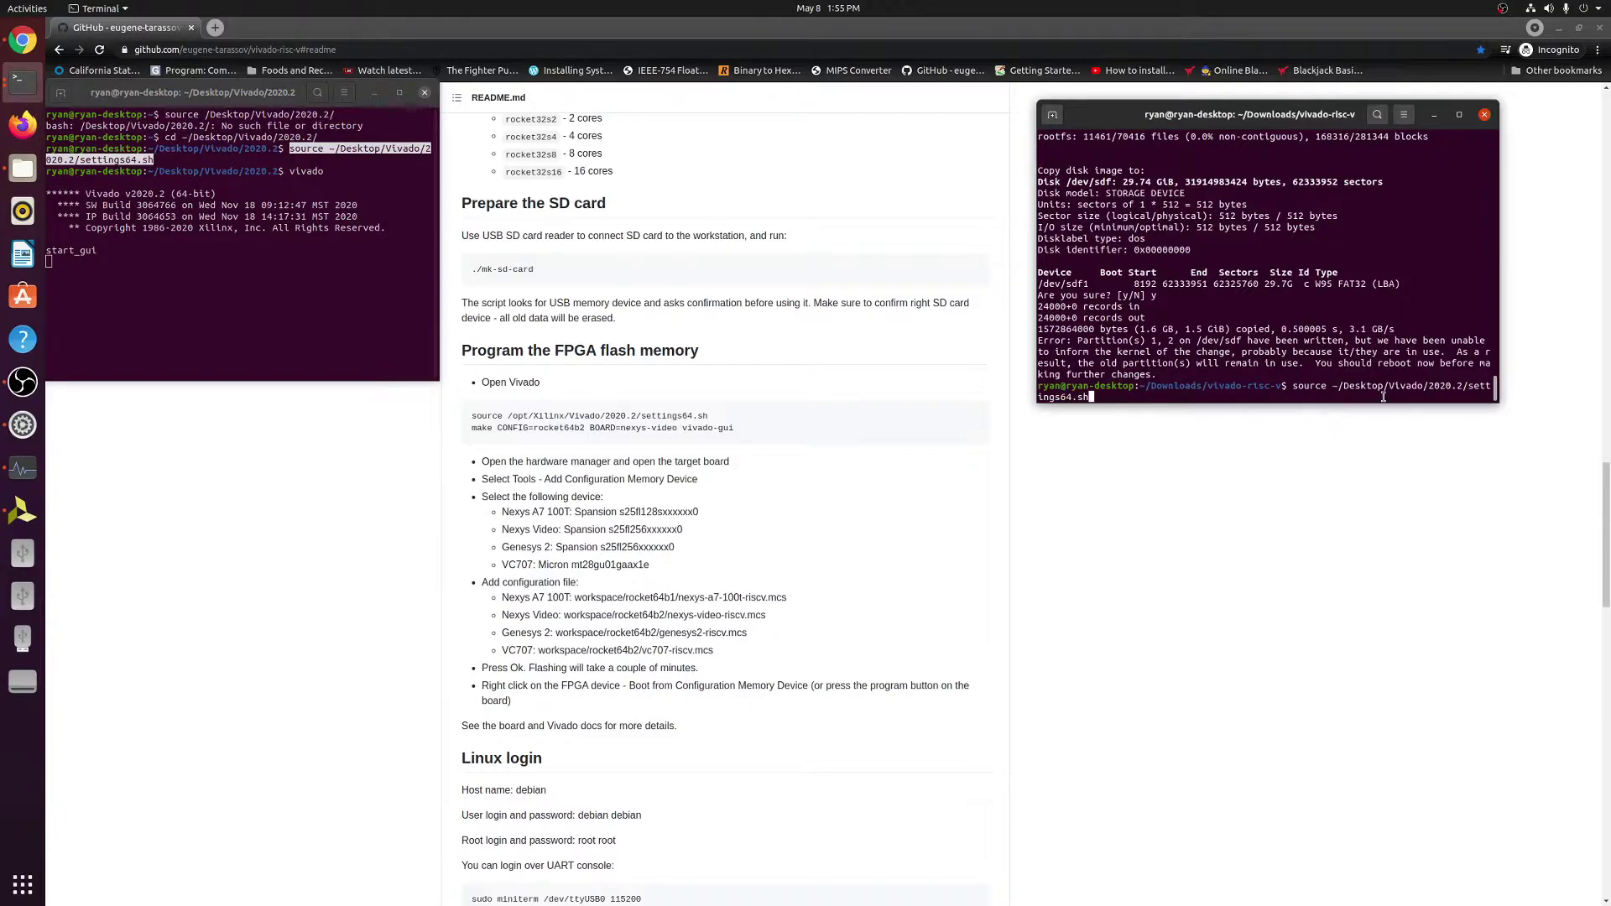
key("Return")
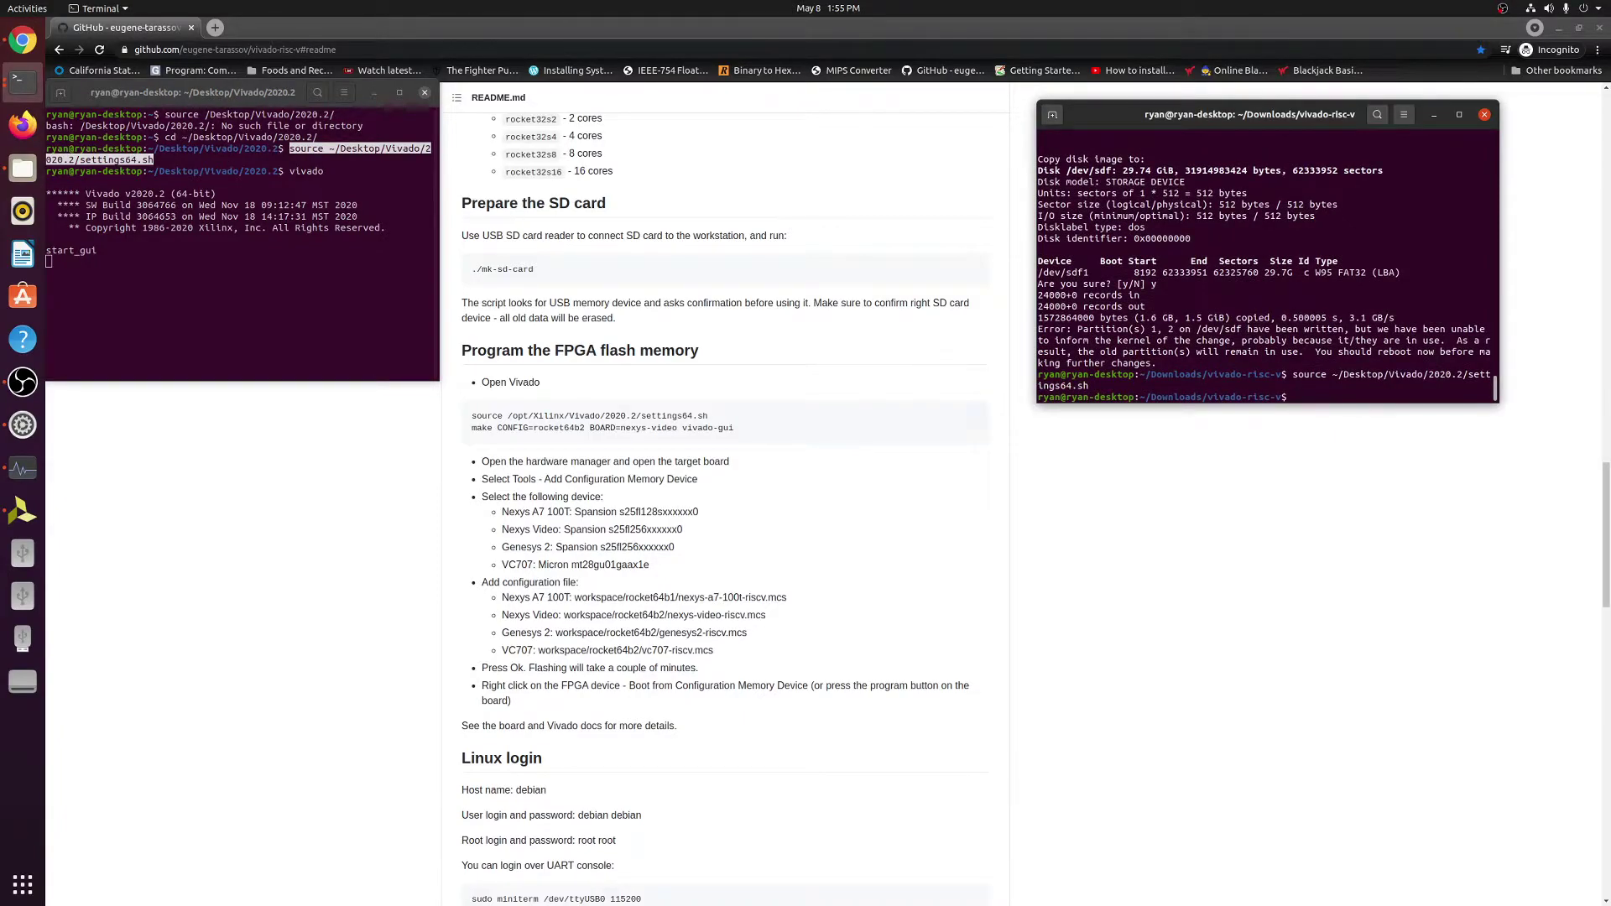
Copy the make command line from the README.
left_click(735, 429)
left_click_drag(735, 430, 474, 430)
right_click(474, 430)
left_click(503, 445)
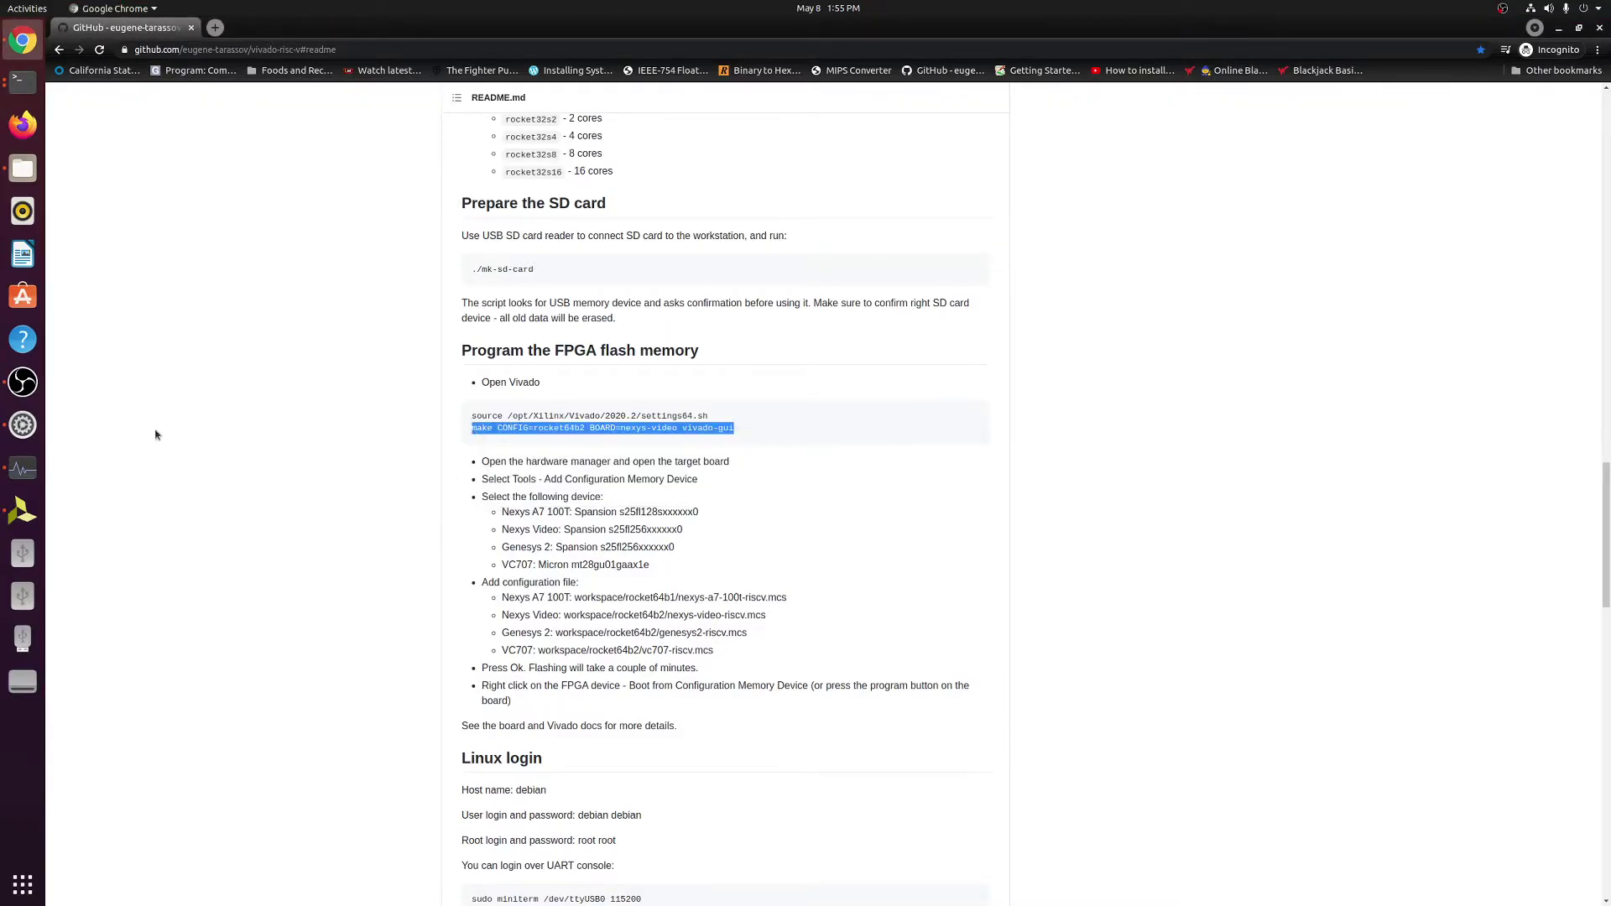
key("alt+Tab")
key("alt+Tab")
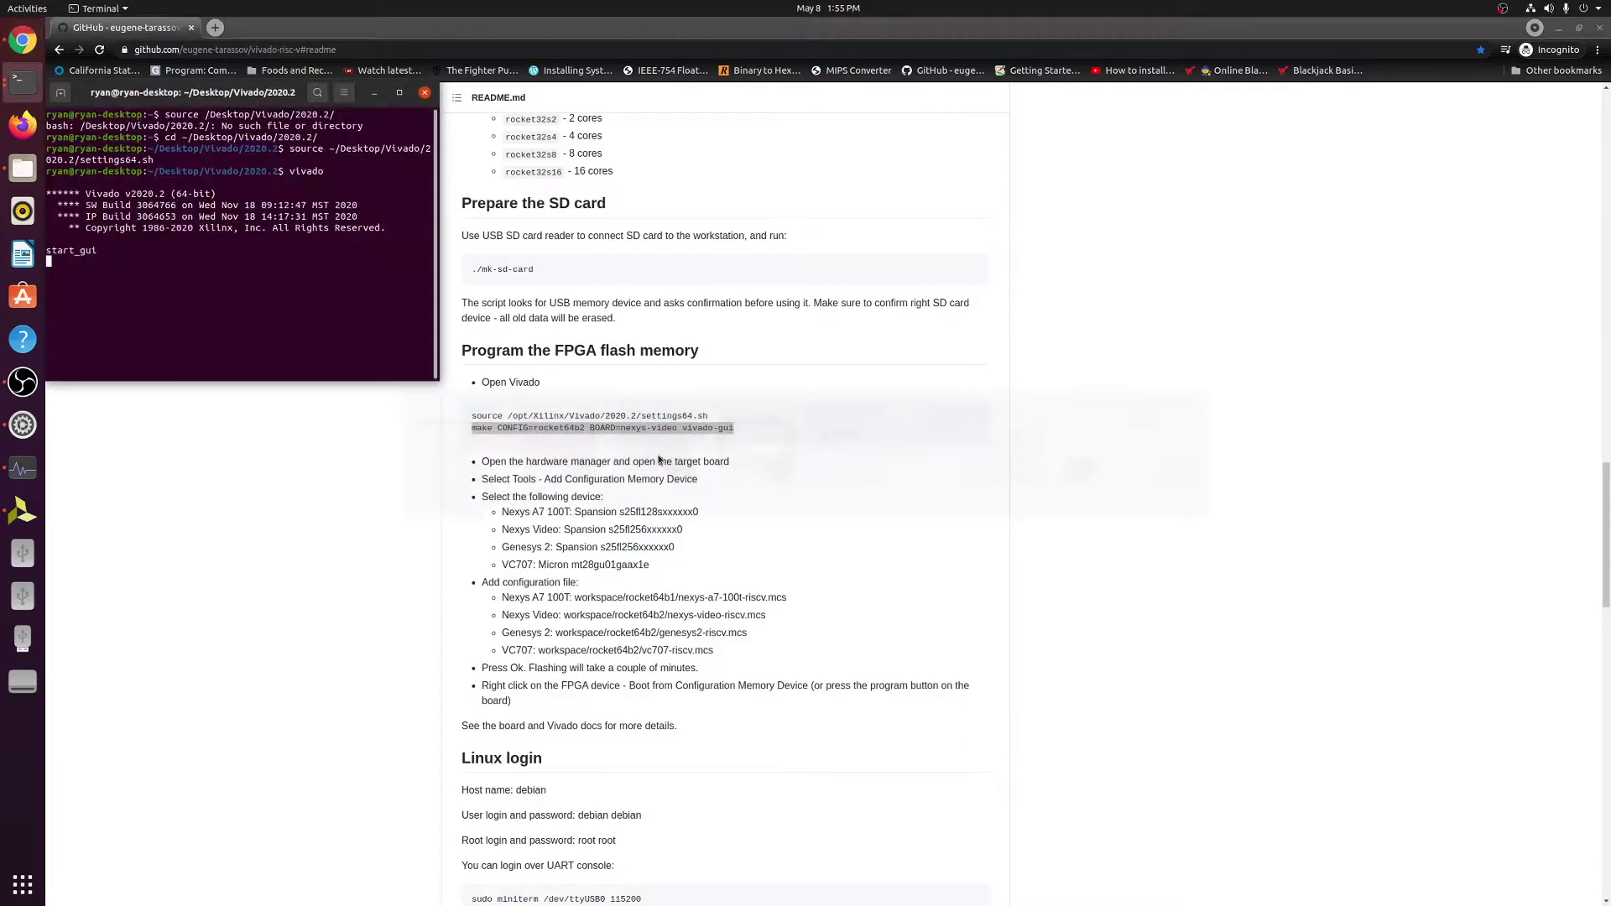
key("alt+Tab")
key("alt+shift+Tab")
key("alt+shift+Tab")
key("alt+Tab")
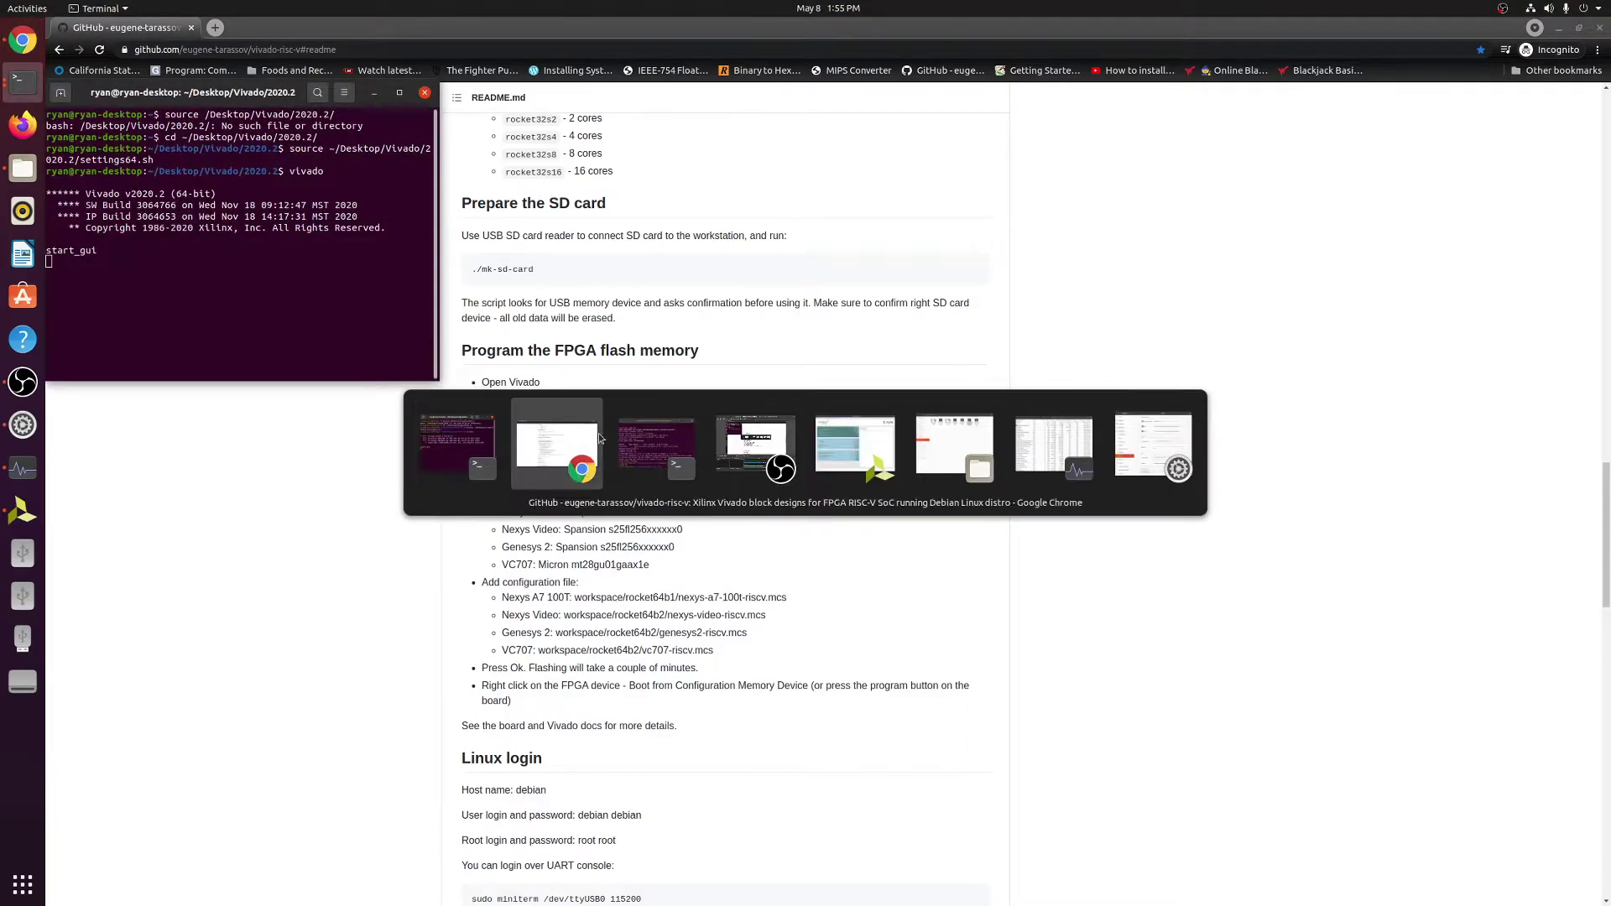
key("alt+Tab")
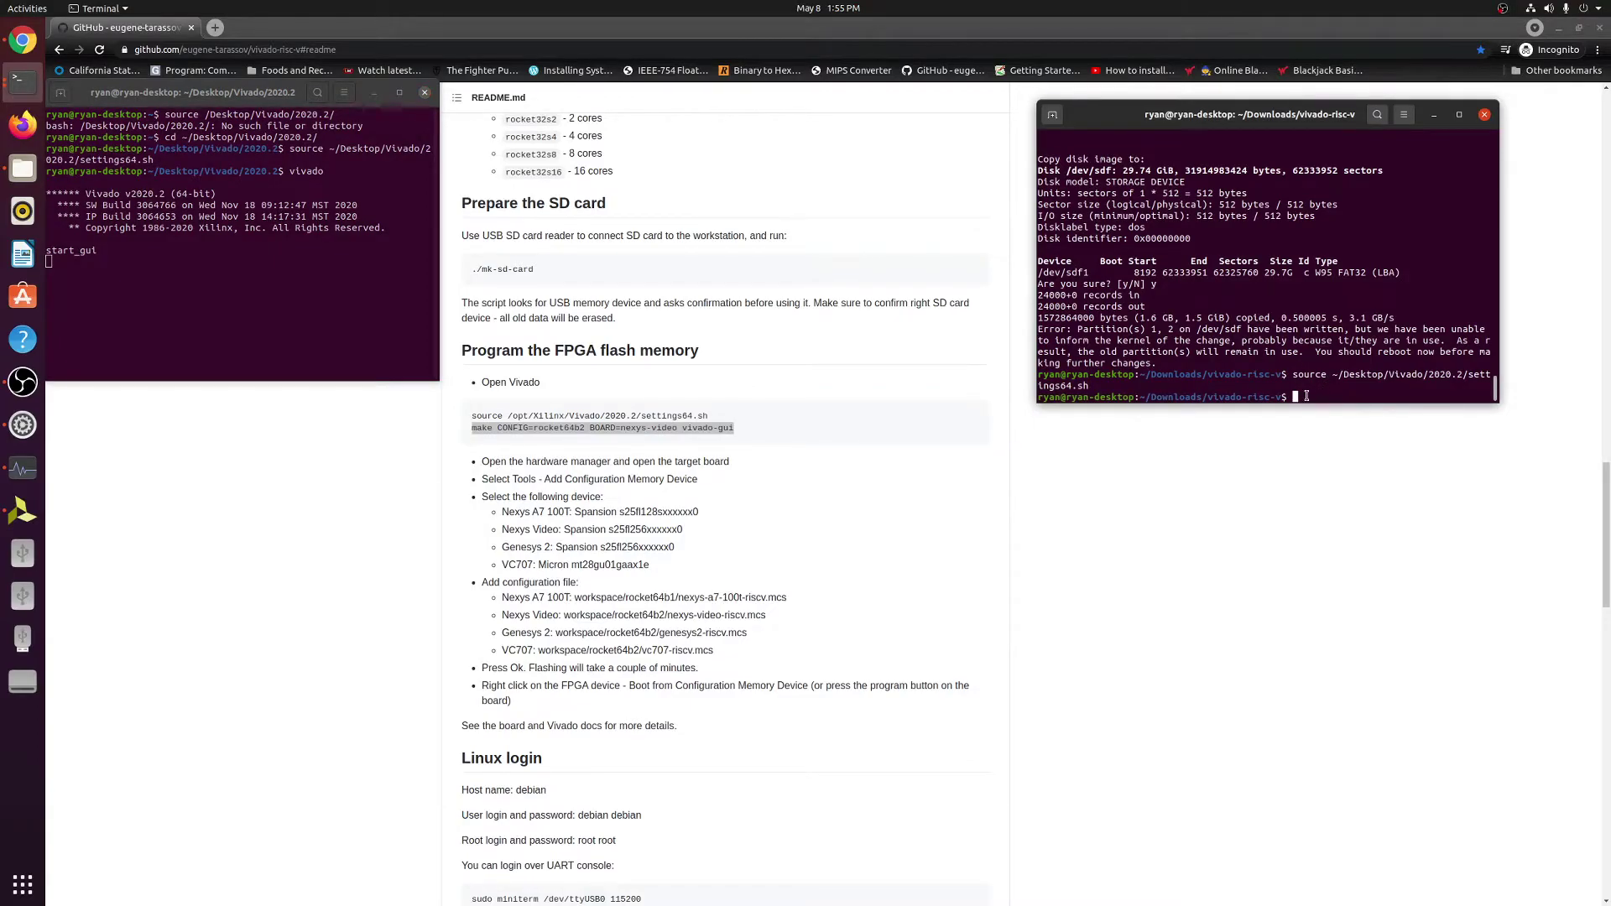
Paste the make command, change it to rocket64b1 and nexys-a7-100t, and run it.
right_click(1306, 396)
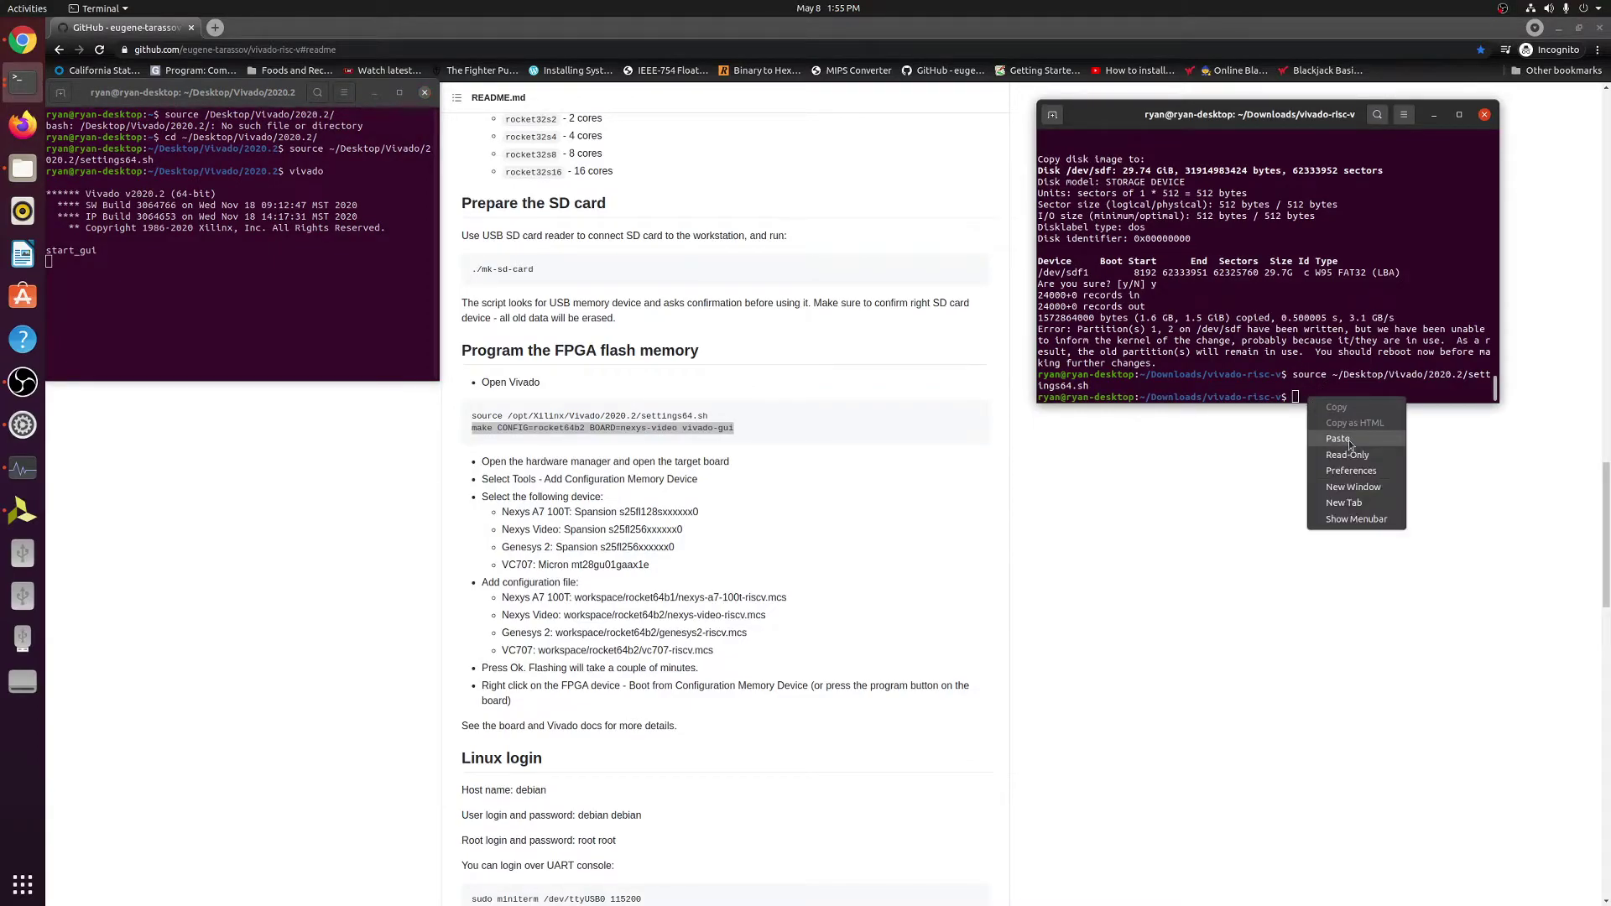
left_click(1348, 440)
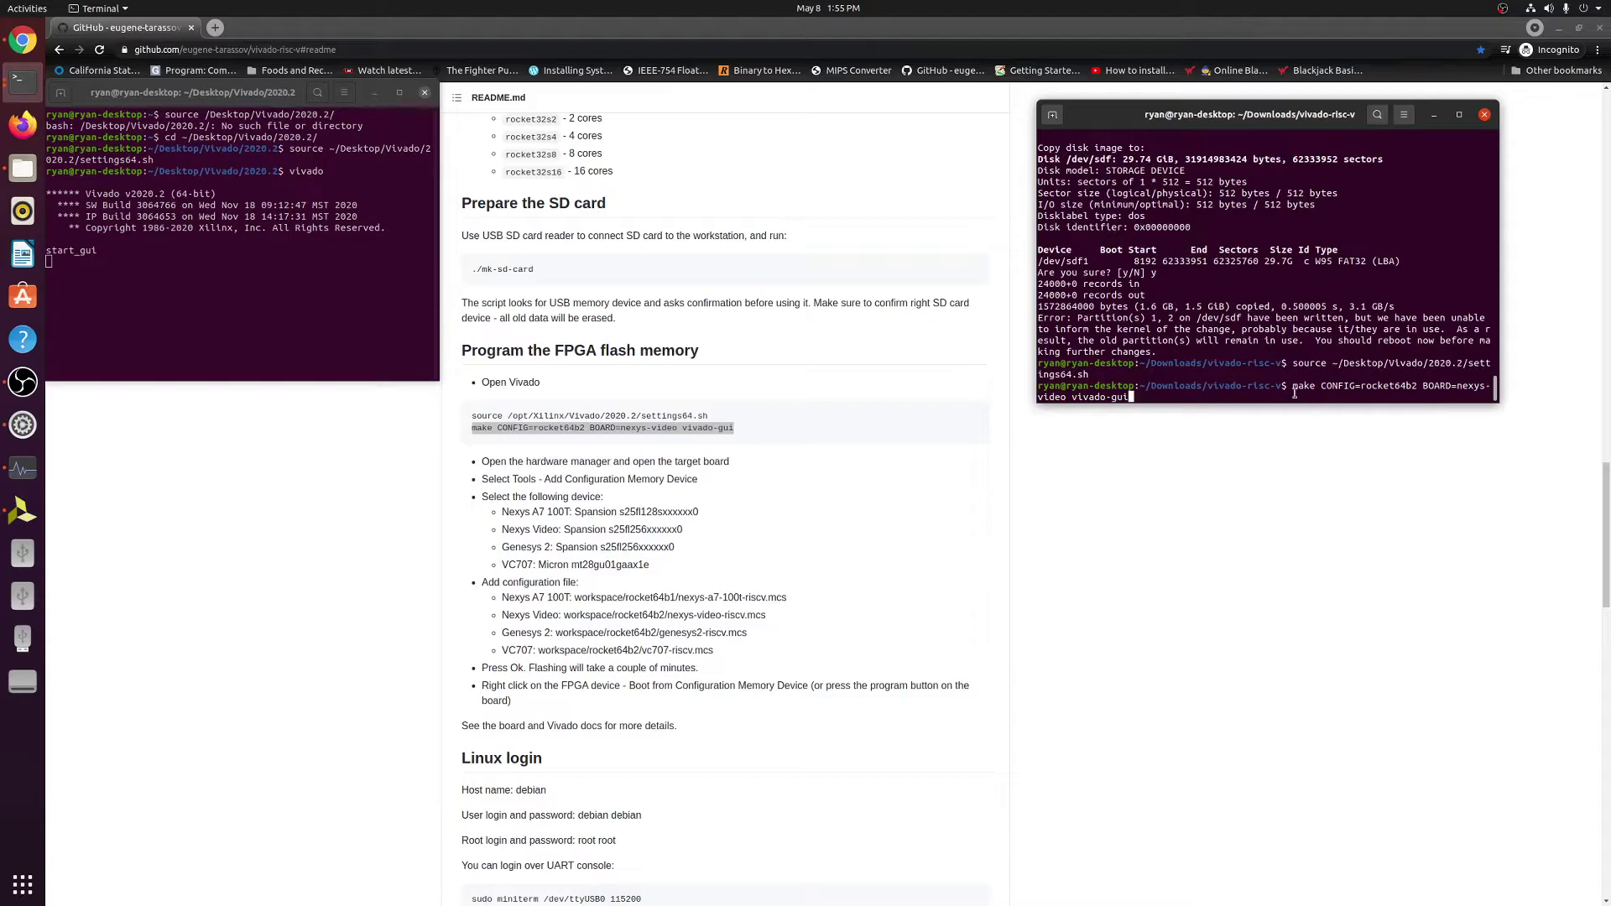
key("Left")
key("Left")
key("Left")
key("Left")
key("Left")
key("Left")
key("Left")
key("Left")
key("Left")
key("Left")
key("Left")
key("BackSpace")
key("BackSpace")
key("BackSpace")
key("BackSpace")
key("BackSpace")
key("BackSpace")
key("BackSpace")
type("s-a7-100t")
key("Left")
key("Left")
key("Left")
key("Left")
key("Left")
key("Left")
key("Left")
key("Left")
key("Left")
key("Left")
key("Left")
key("Left")
key("Left")
key("Left")
key("Left")
key("Left")
key("Left")
key("Left")
key("Left")
key("Left")
key("Delete")
type("1")
key("Right")
key("Right")
key("Right")
key("Right")
key("Right")
key("Right")
key("Right")
key("Right")
key("Right")
key("Right")
key("Right")
key("Right")
key("Right")
key("Right")
key("Right")
key("Right")
key("Right")
key("Right")
key("Right")
key("Right")
key("Right")
key("Right")
key("Right")
key("Right")
key("Right")
key("Right")
key("Right")
key("Right")
key("Right")
key("Right")
key("Return")
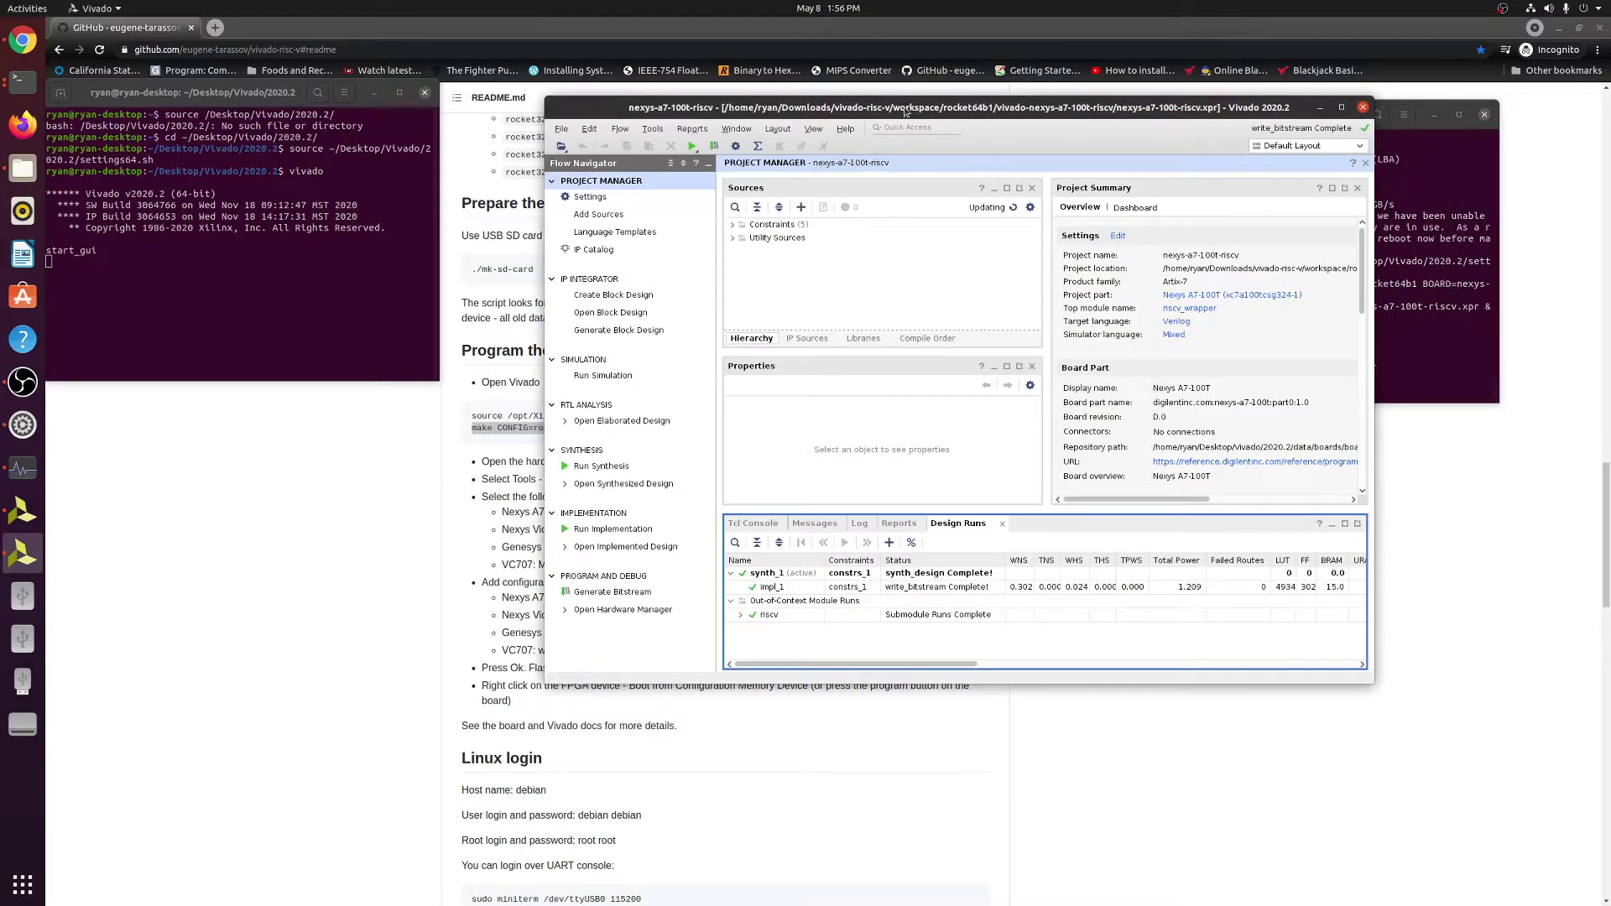
Move the Vivado nexys-a7-100t-riscv project window to the right side beside the README.
left_click_drag(905, 111, 961, 127)
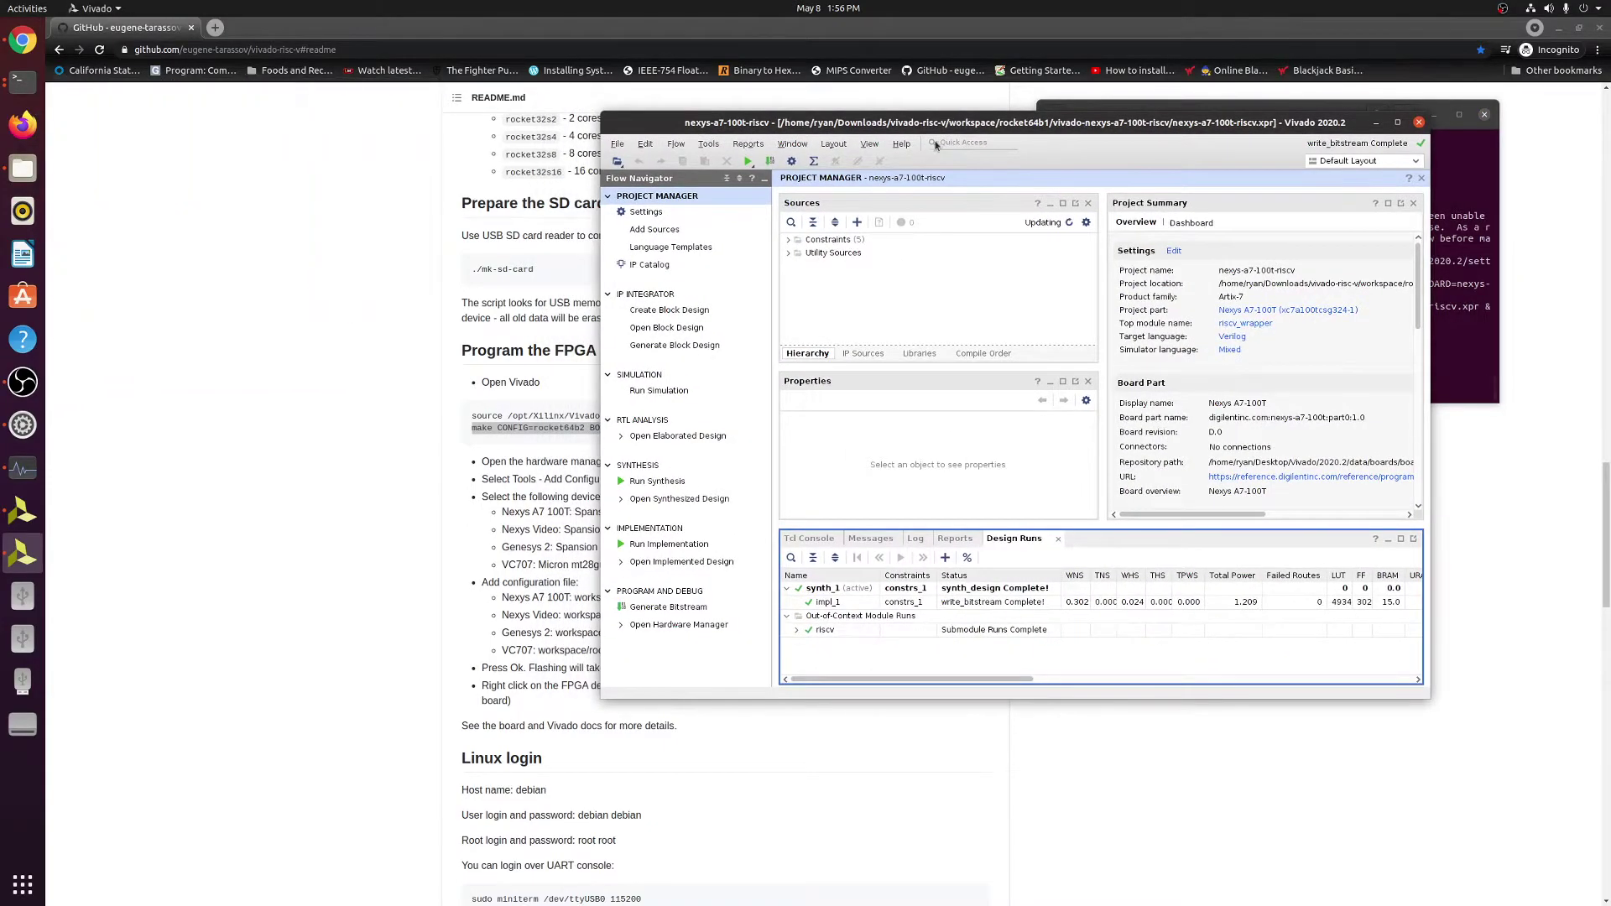
left_click(1441, 122)
left_click(921, 130)
left_click_drag(846, 122, 984, 88)
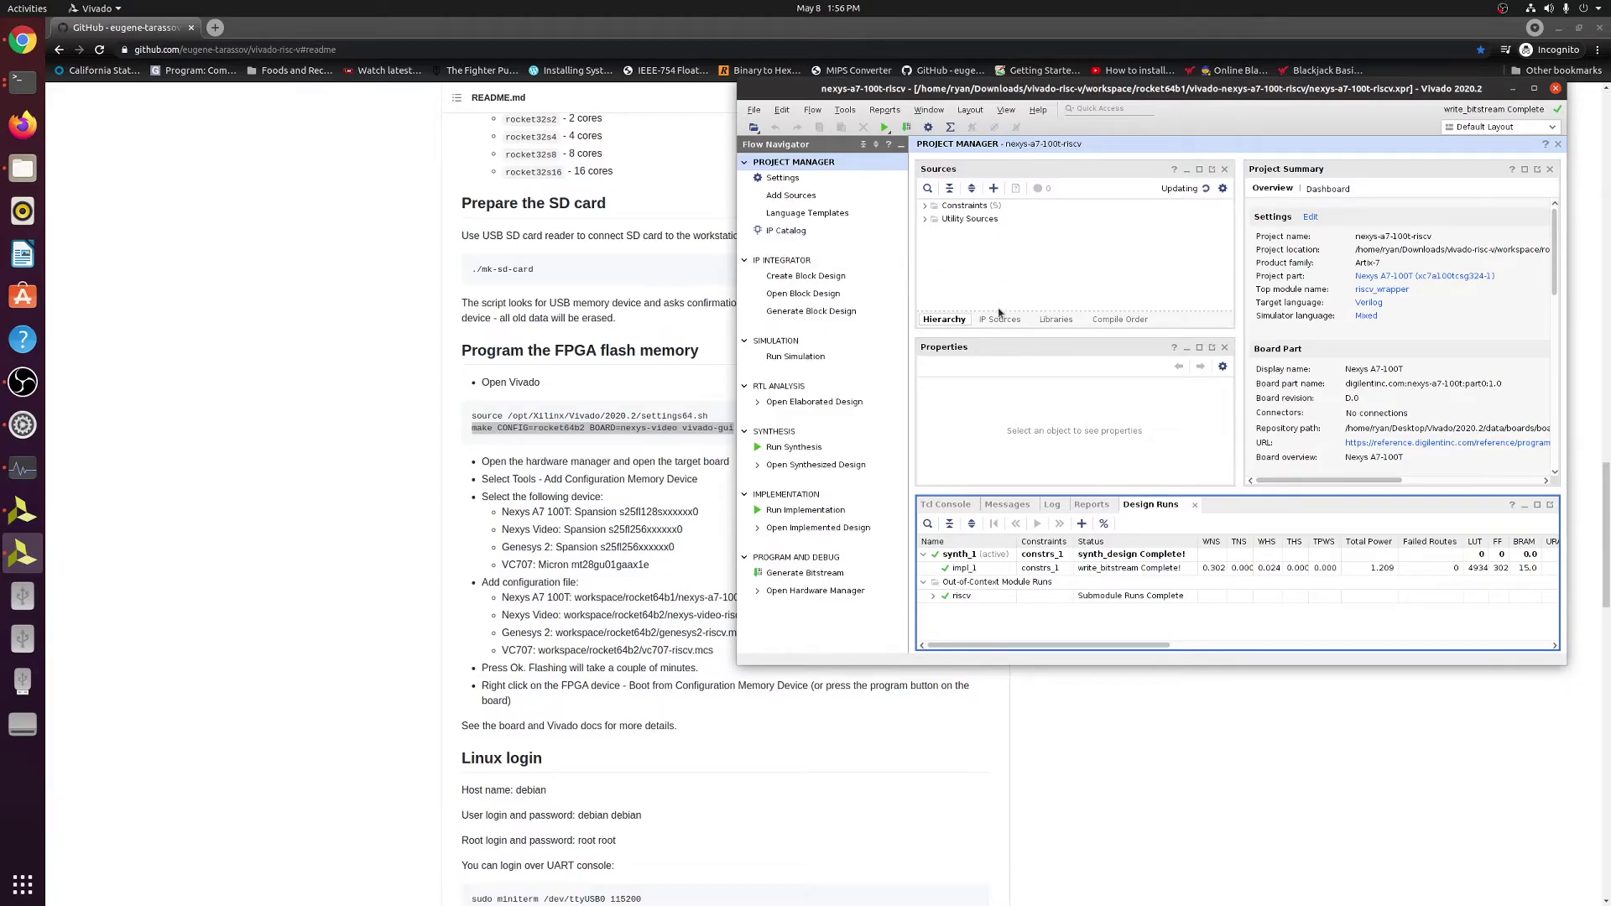
Open the Hardware Manager and auto-connect to the attached FPGA board.
left_click(806, 594)
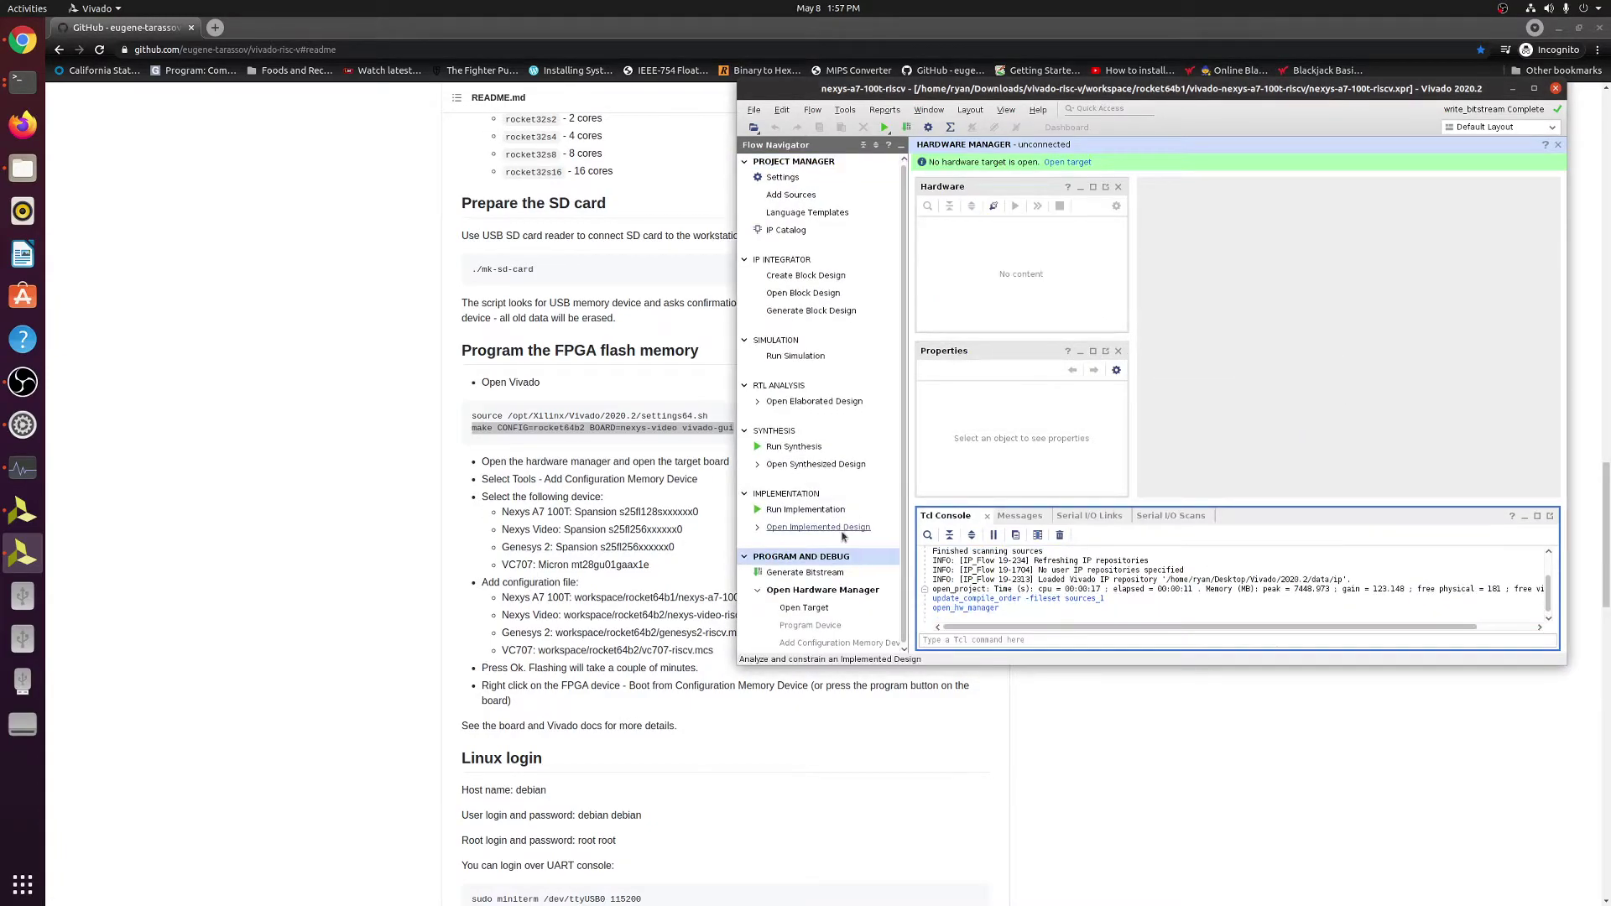
left_click(818, 610)
left_click(874, 626)
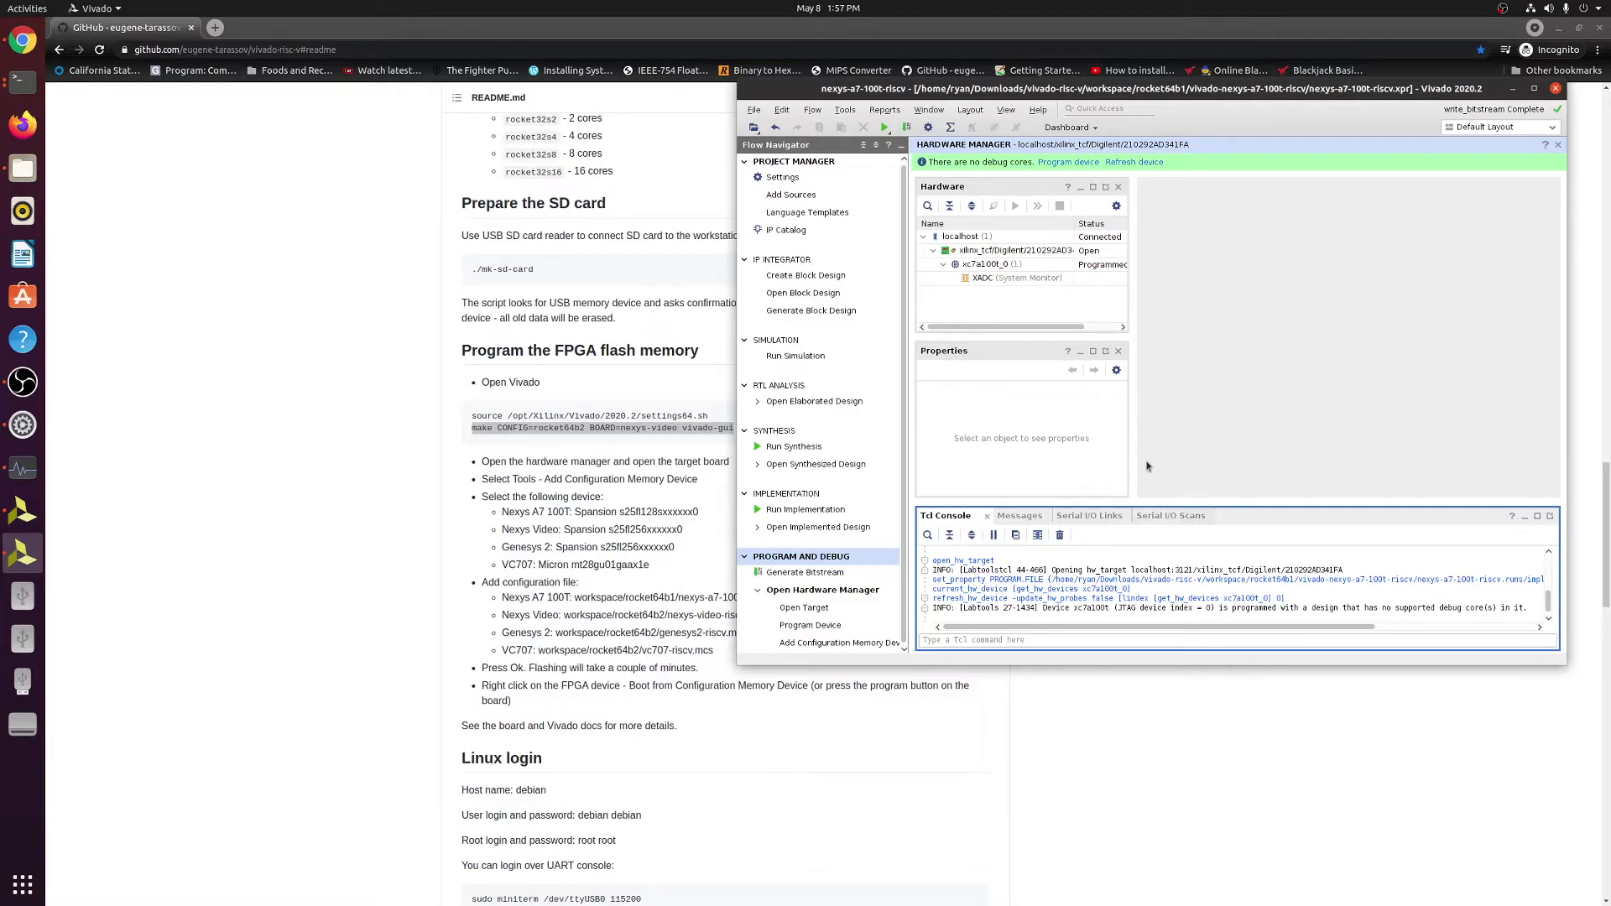
Choose Tools > Add Configuration Memory Device for xc7a100t_0.
left_click(845, 112)
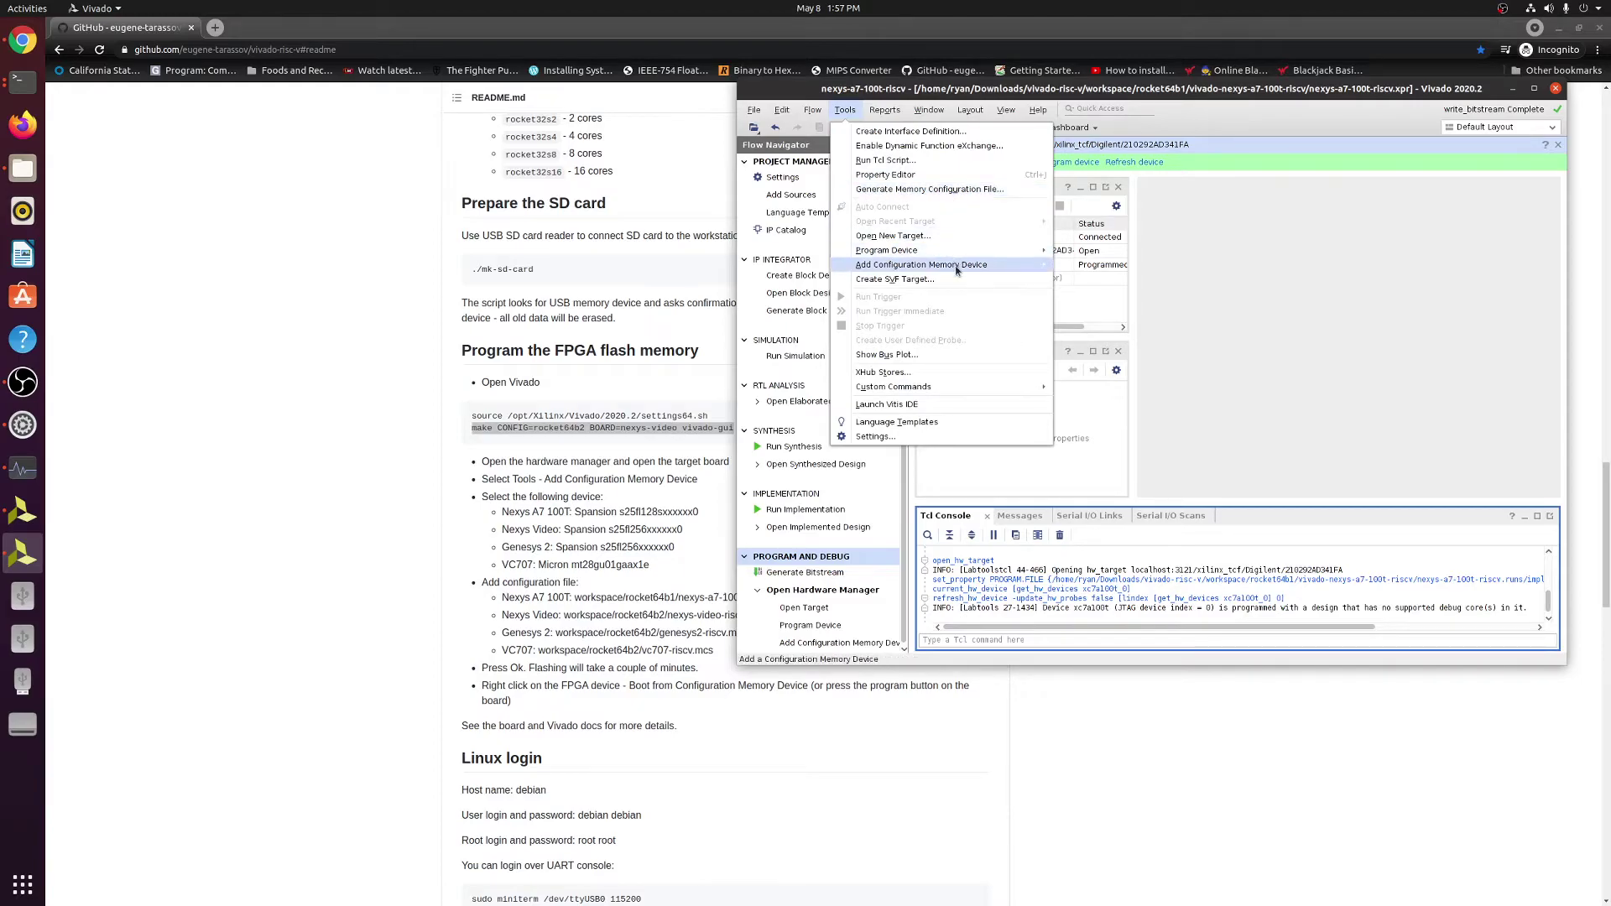
mouse_move(962, 269)
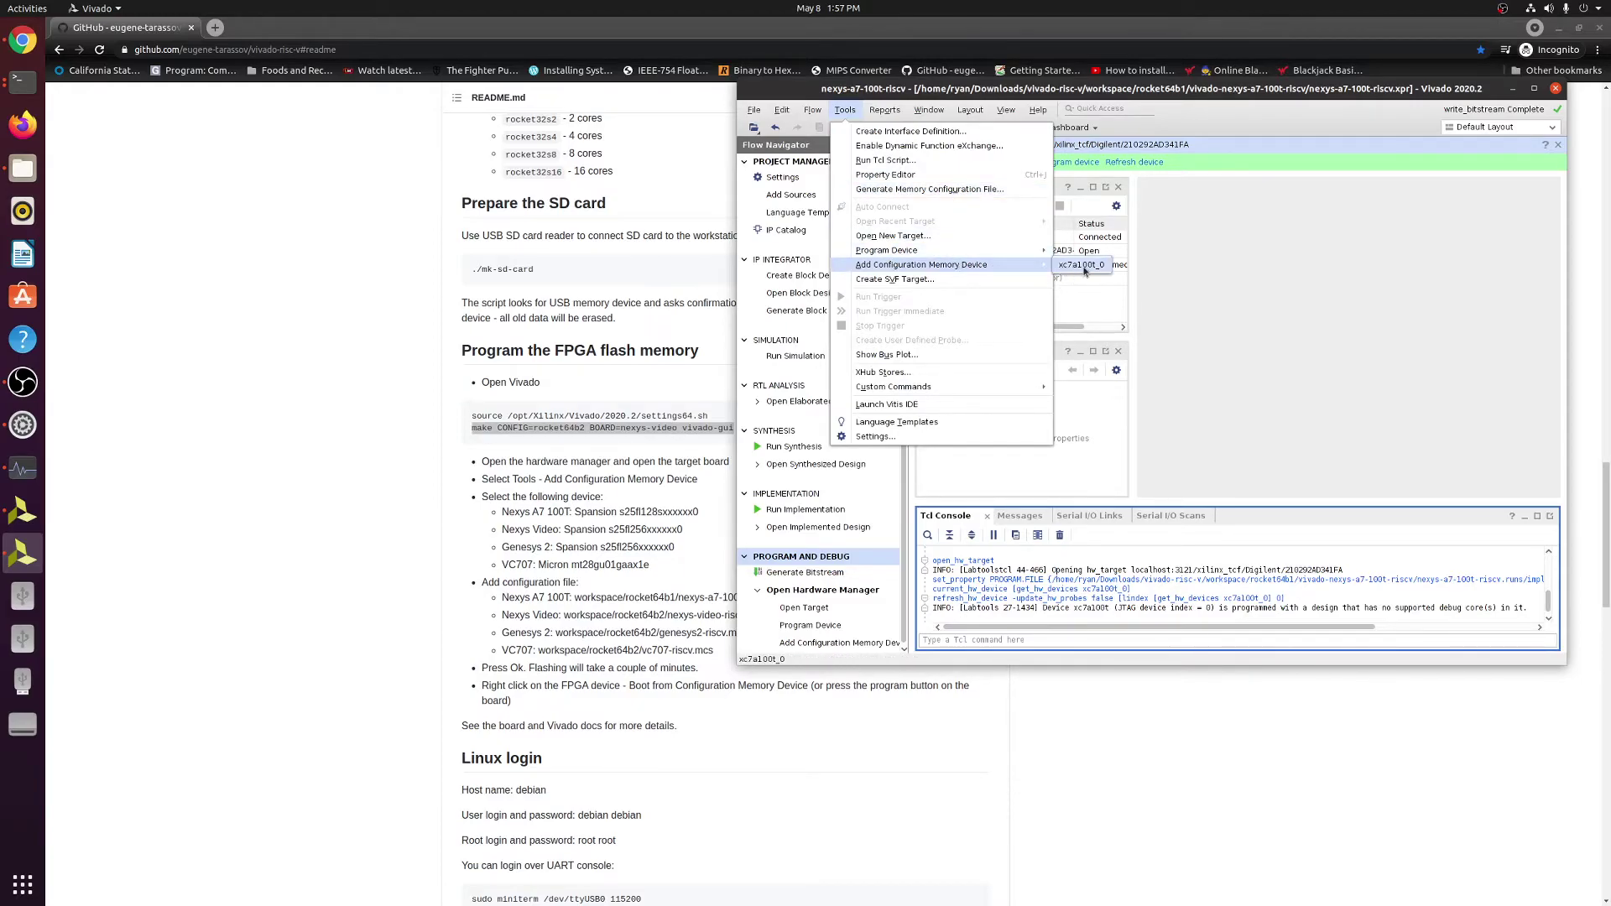
left_click(1082, 265)
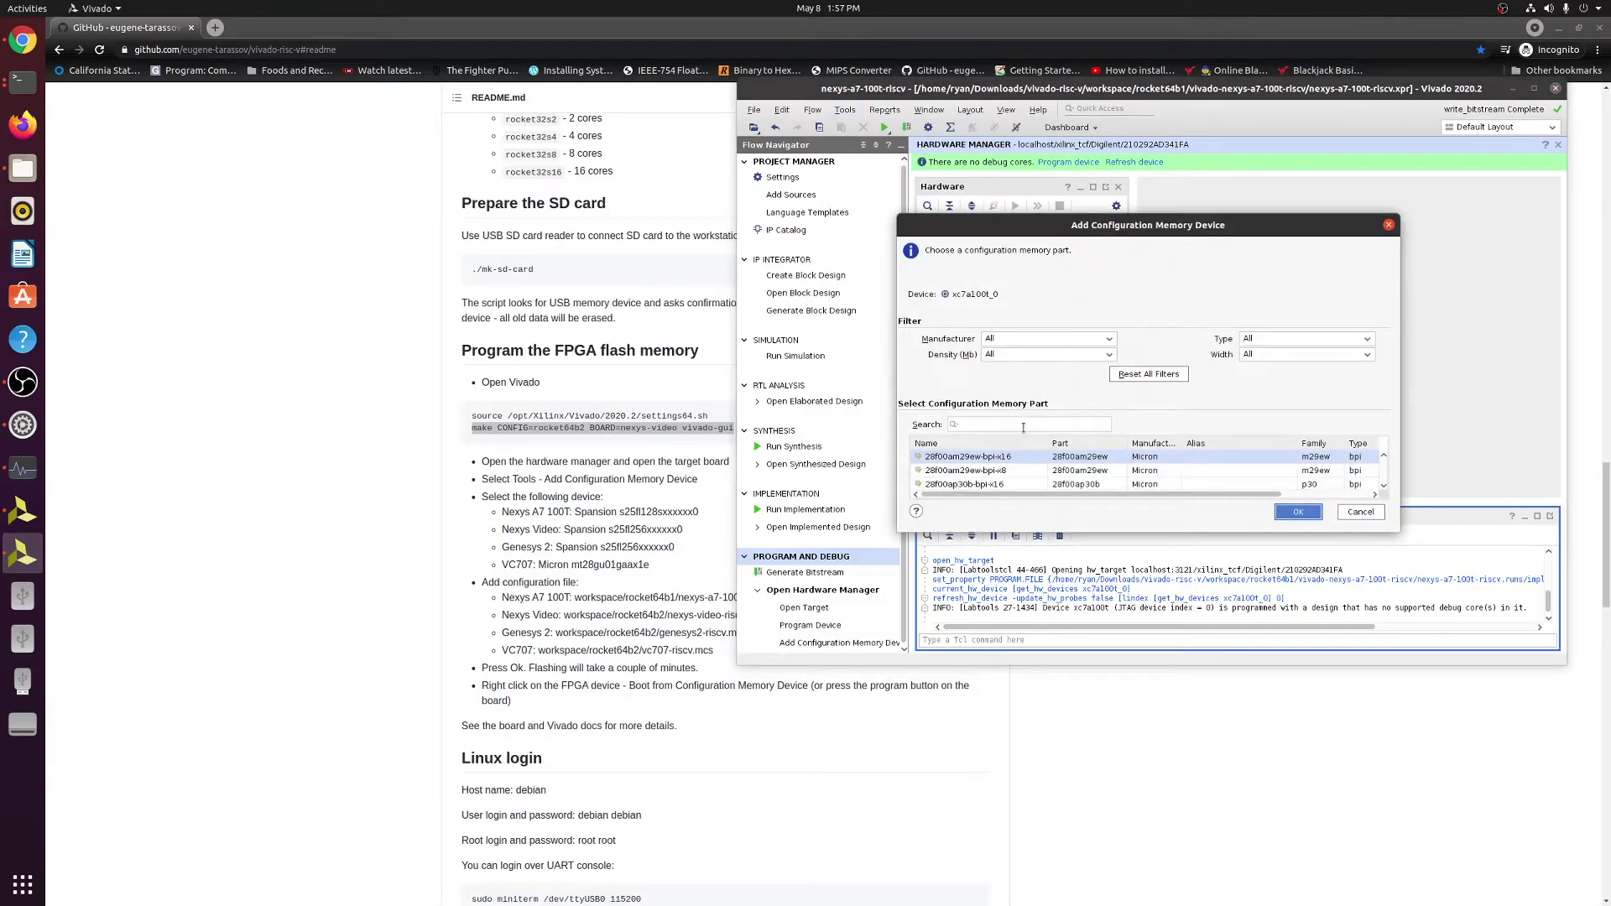
Search the Spansion parts and confirm s25fl128sxxxxxx0-spi-x1_x2_x4 as the configuration memory.
left_click(1020, 425)
type("spansion s25fl128s")
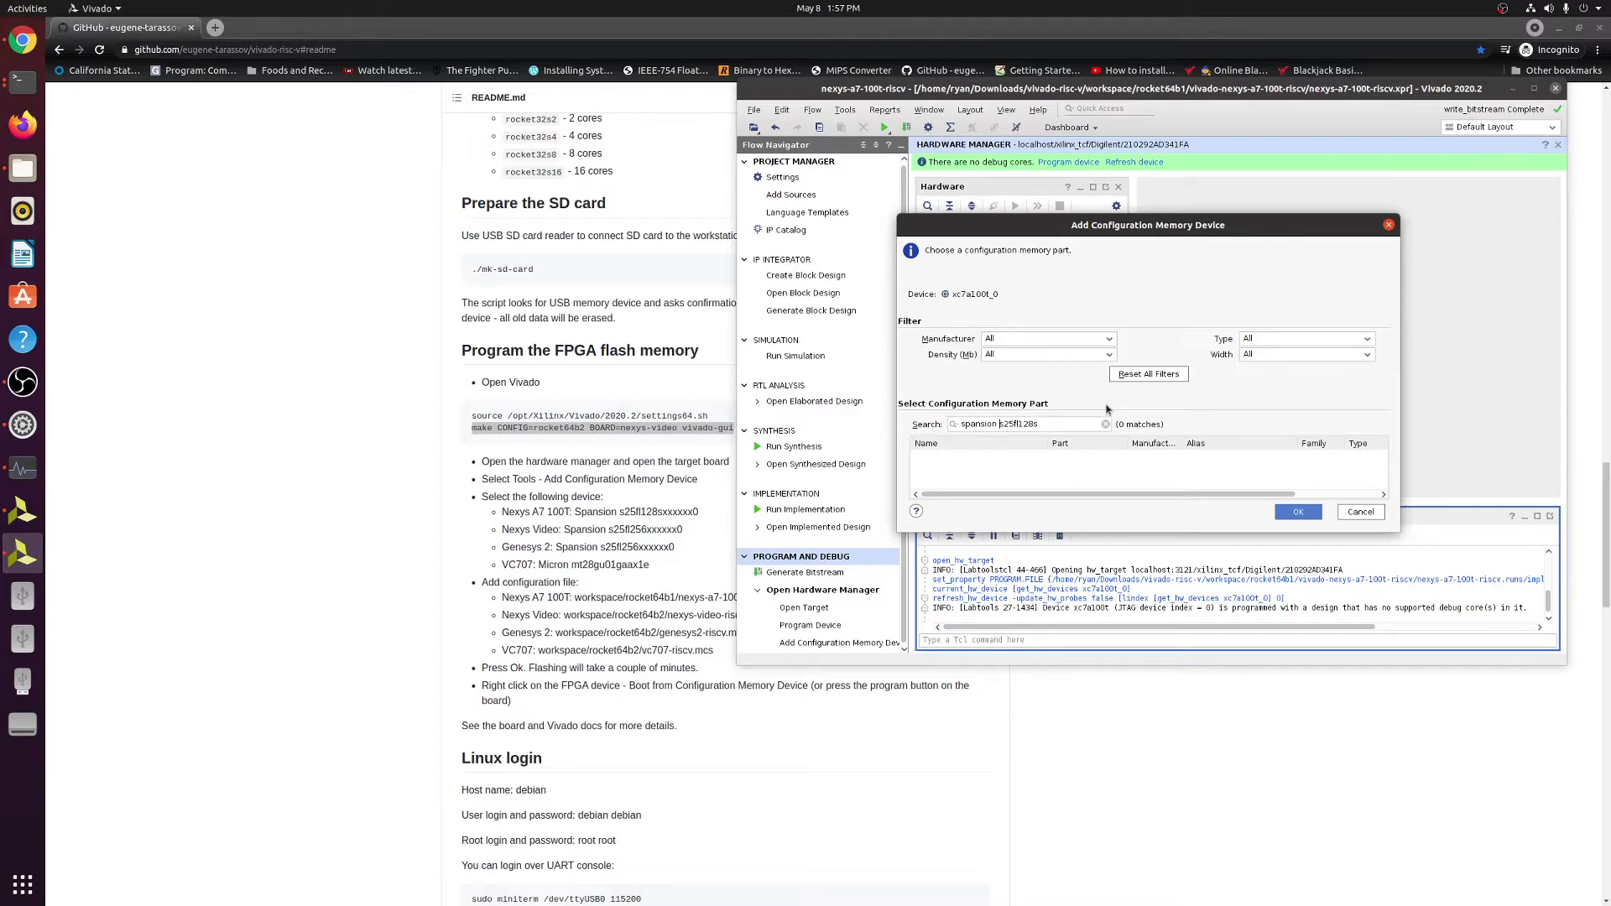
key("BackSpace")
key("BackSpace")
key("BackSpace")
key("BackSpace")
key("BackSpace")
key("BackSpace")
key("BackSpace")
key("BackSpace")
key("BackSpace")
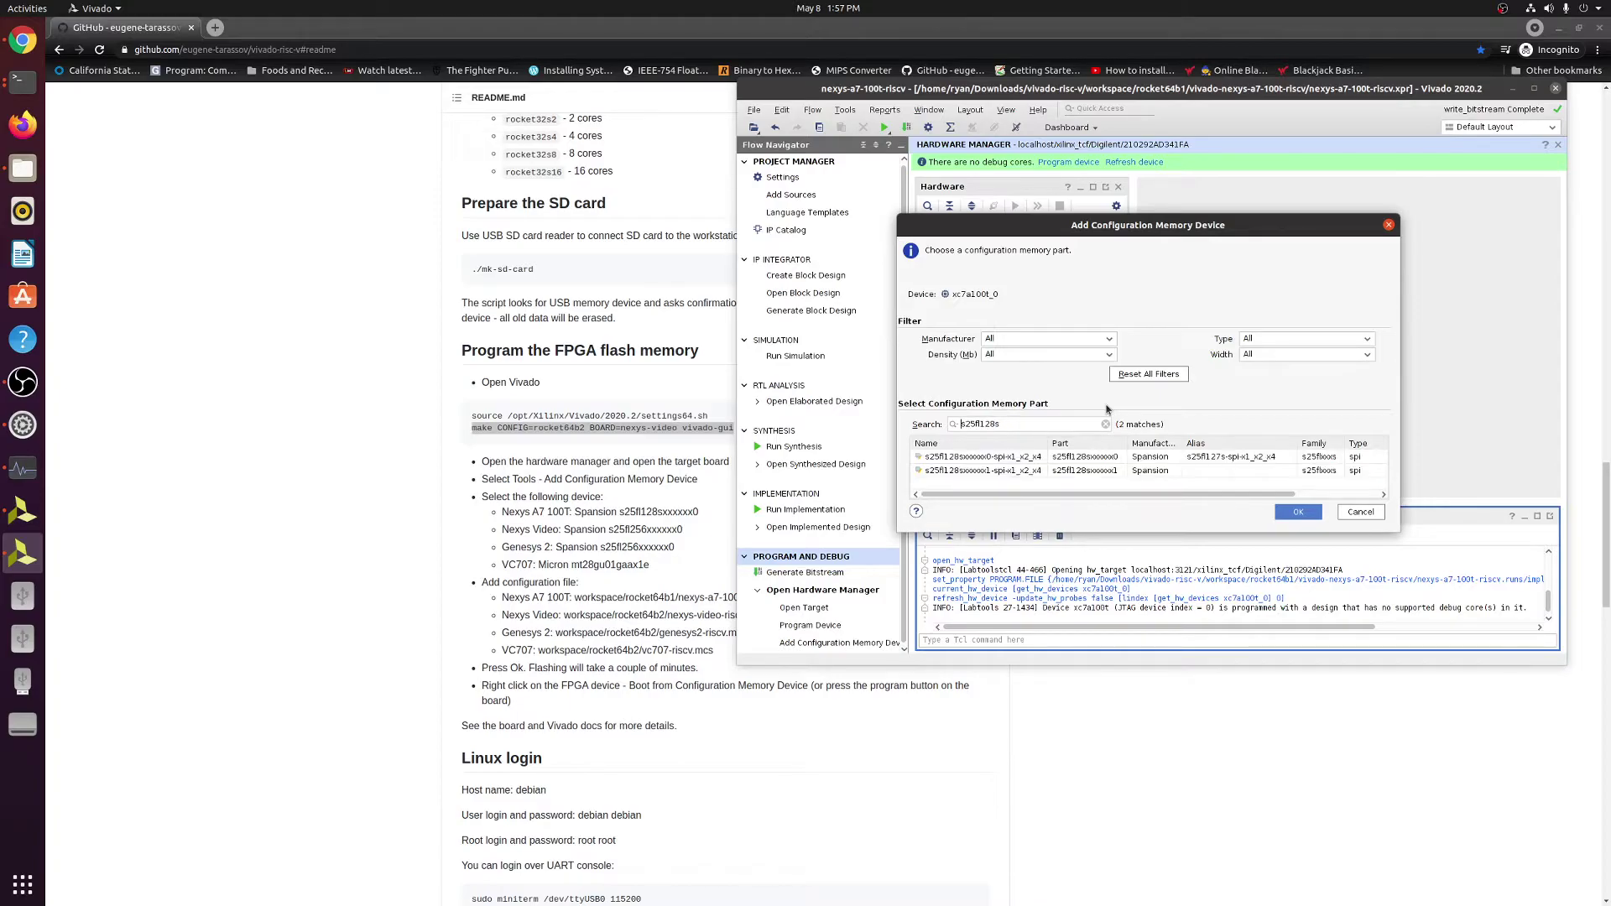
left_click(1073, 461)
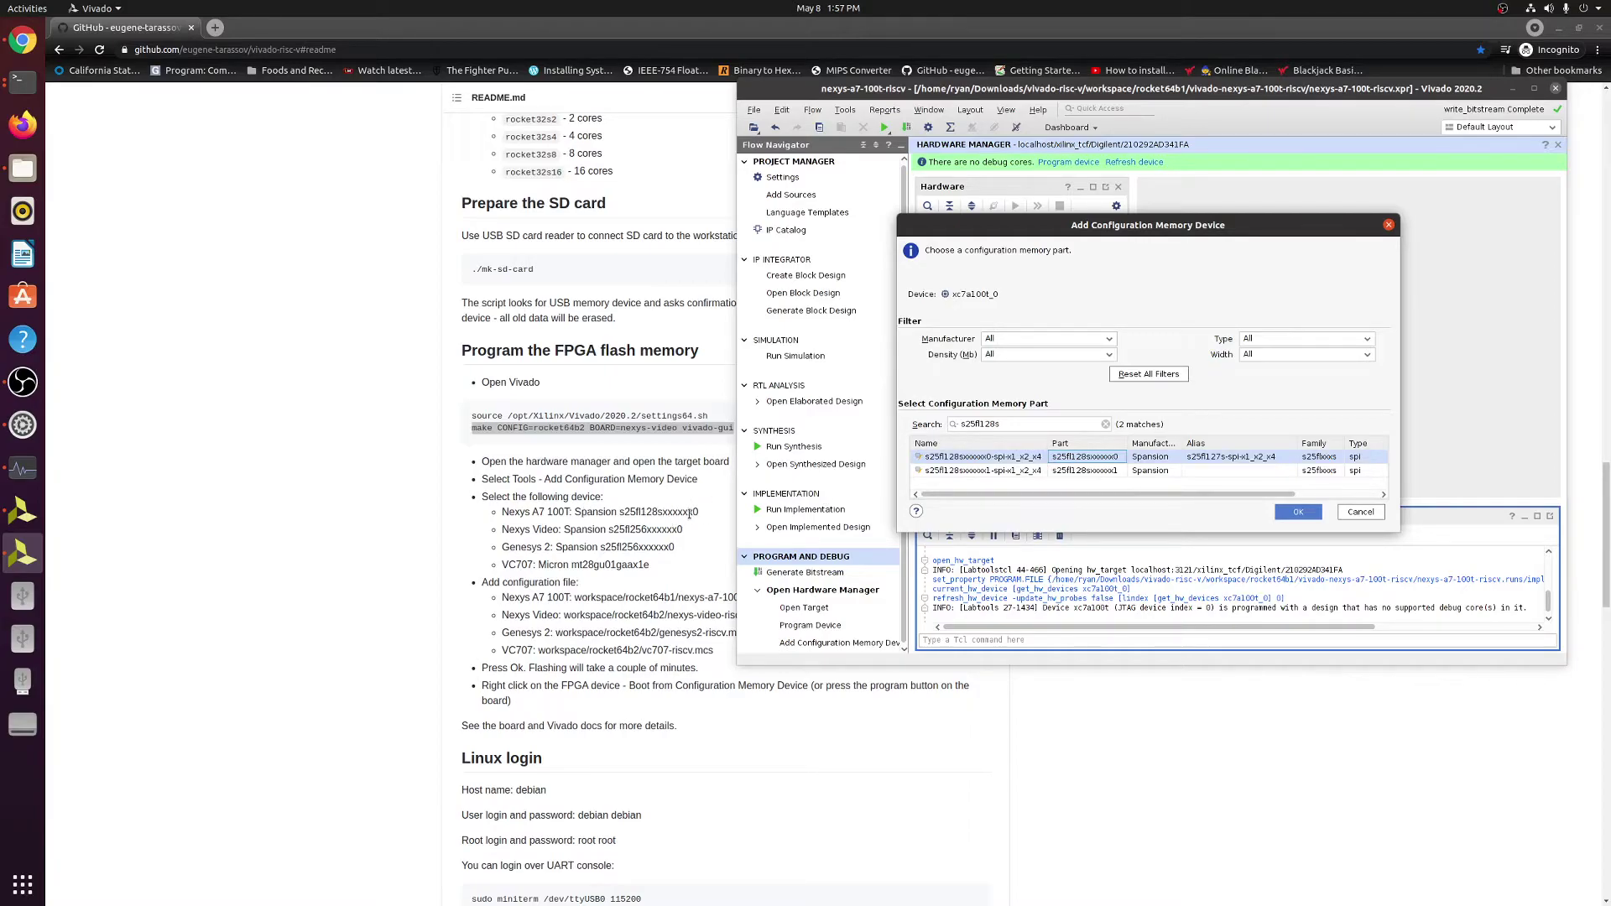
left_click(1297, 512)
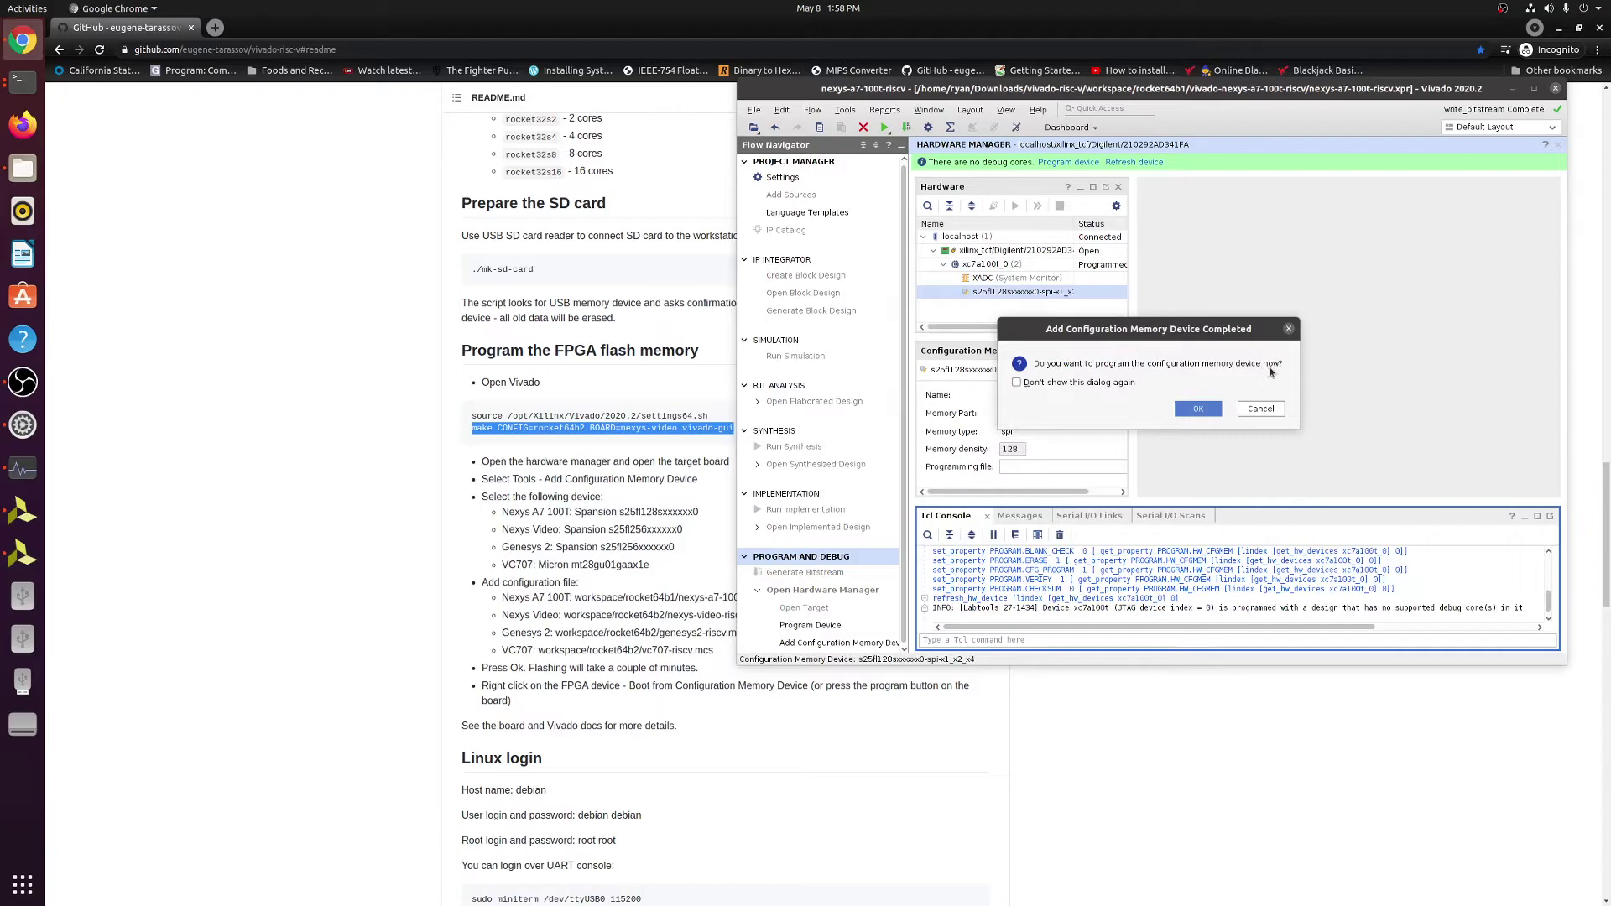
Agree to program now and pick workspace/rocket64b1/nexys-a7-100t-riscv.mcs as the configuration file.
left_click(1200, 410)
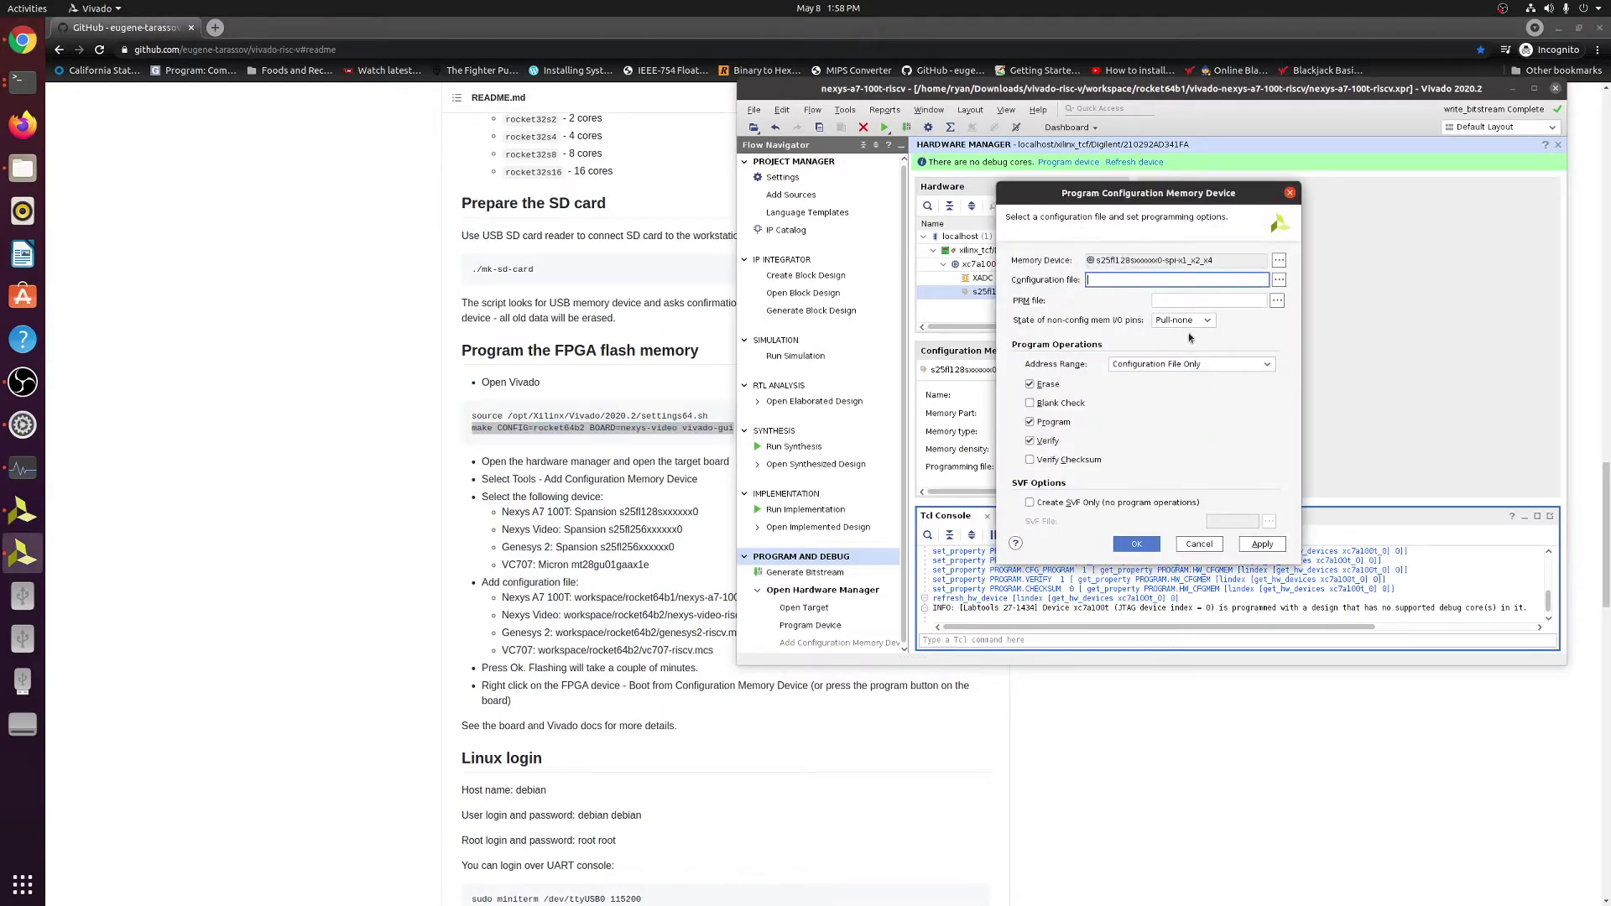
left_click(1281, 285)
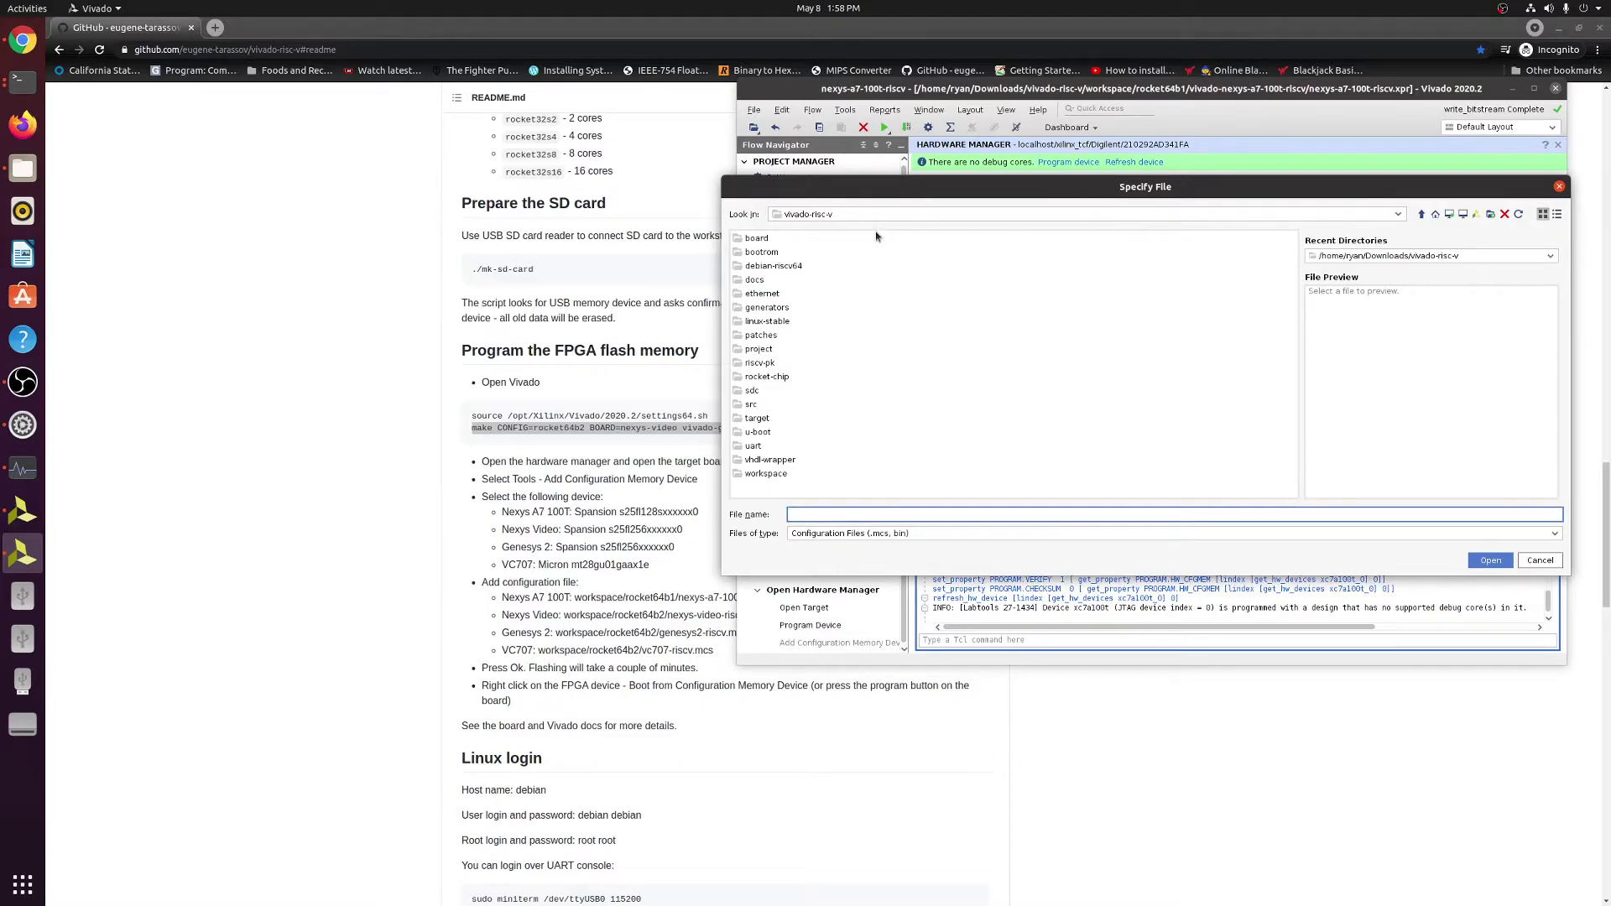
double_click(774, 474)
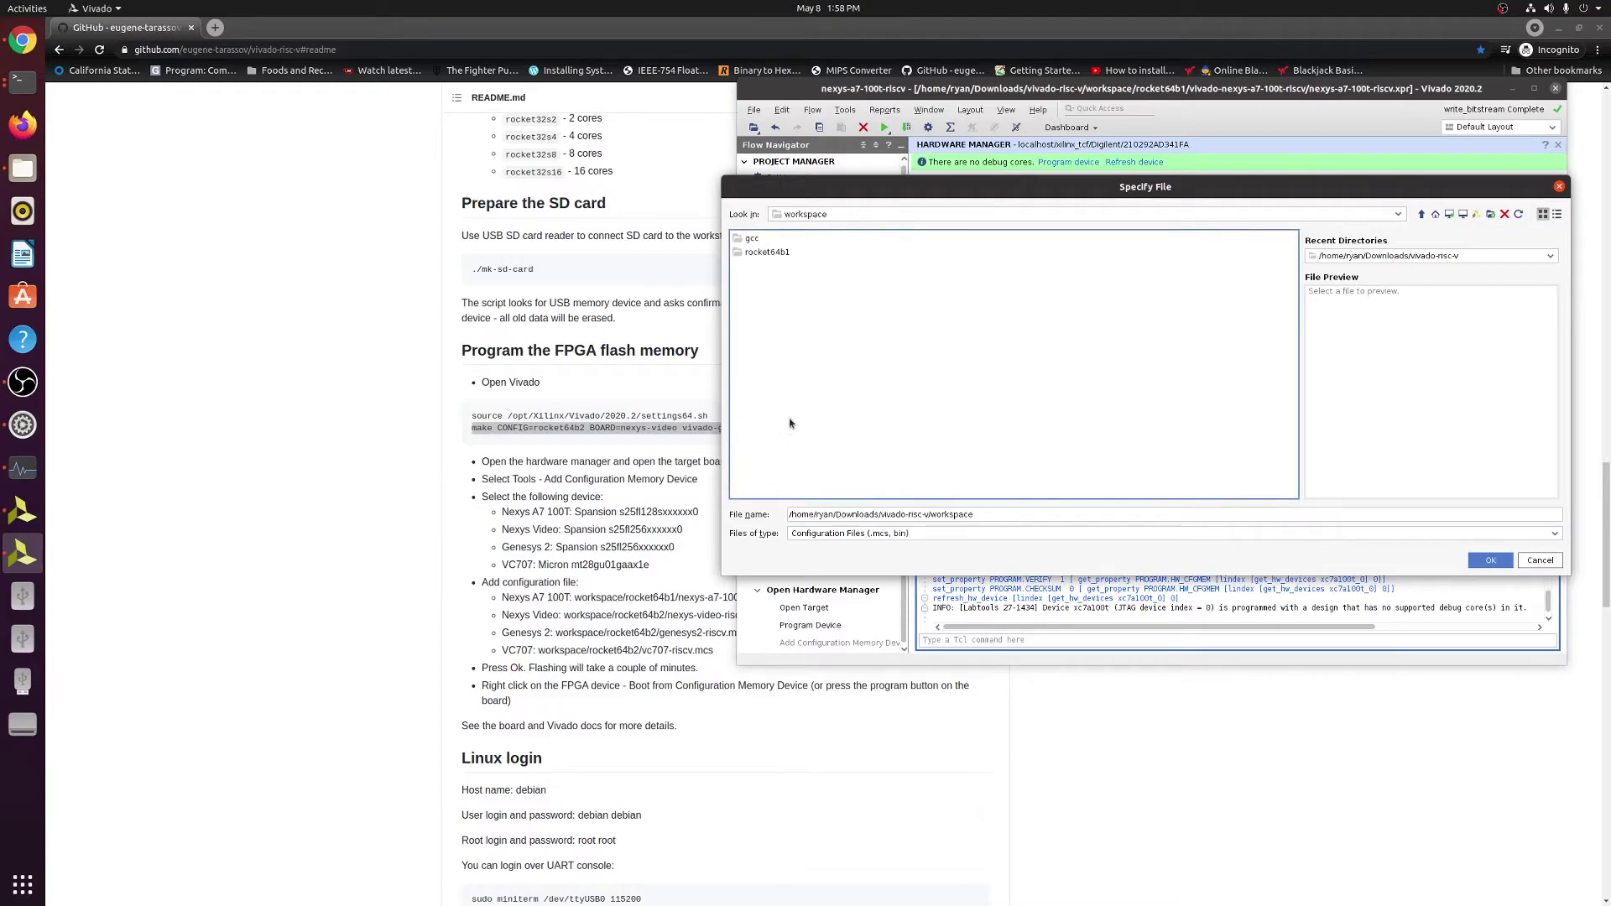
double_click(777, 252)
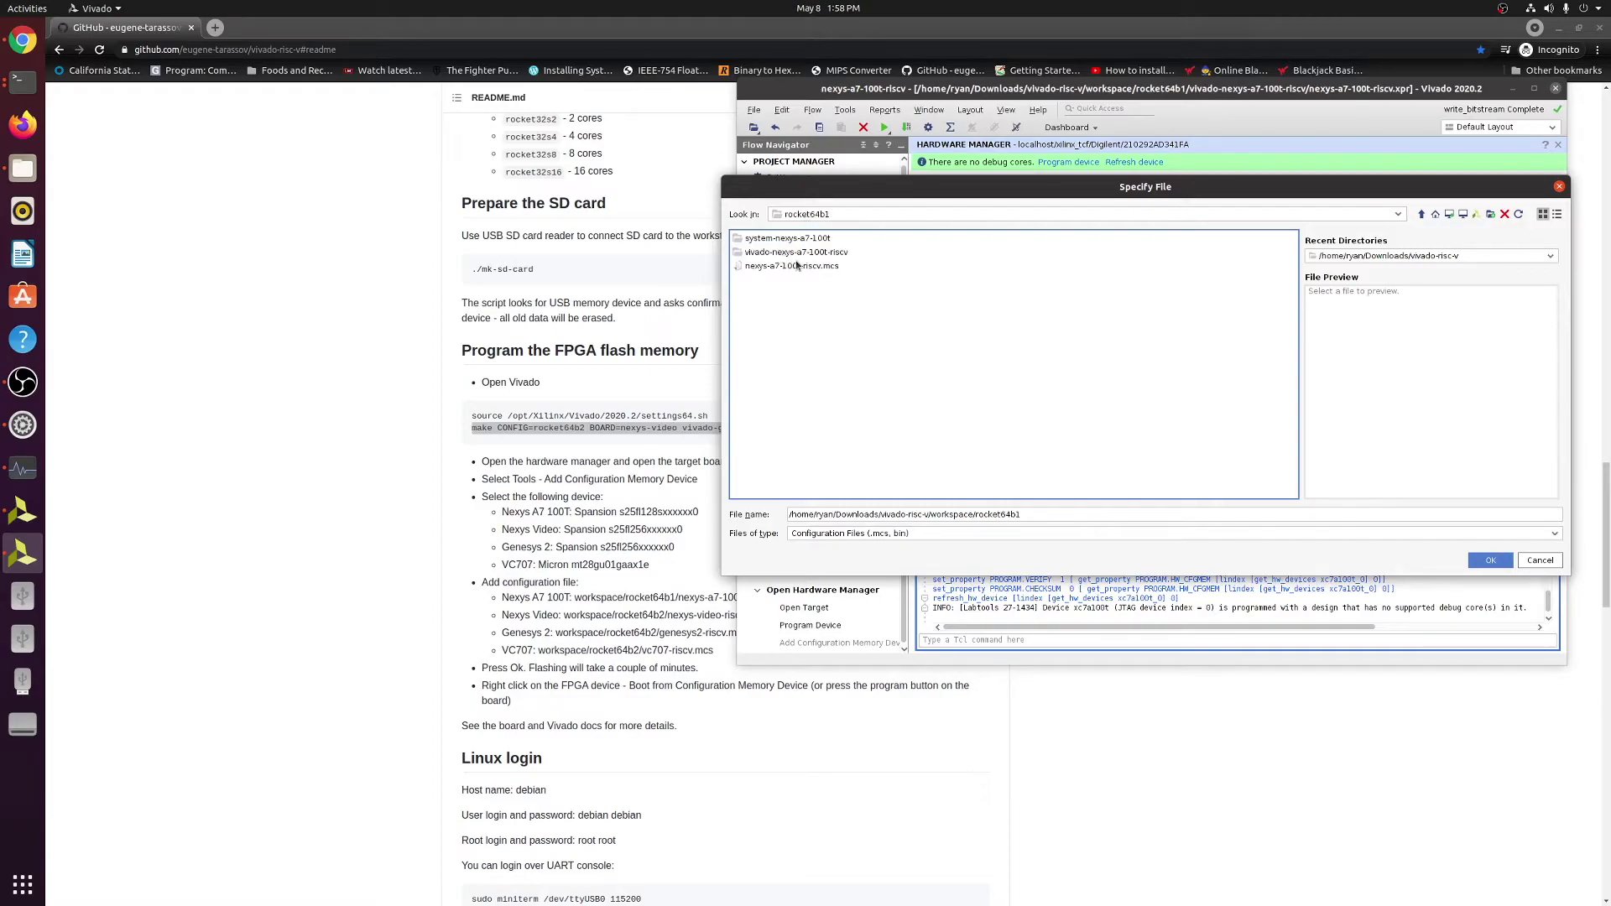
left_click(792, 266)
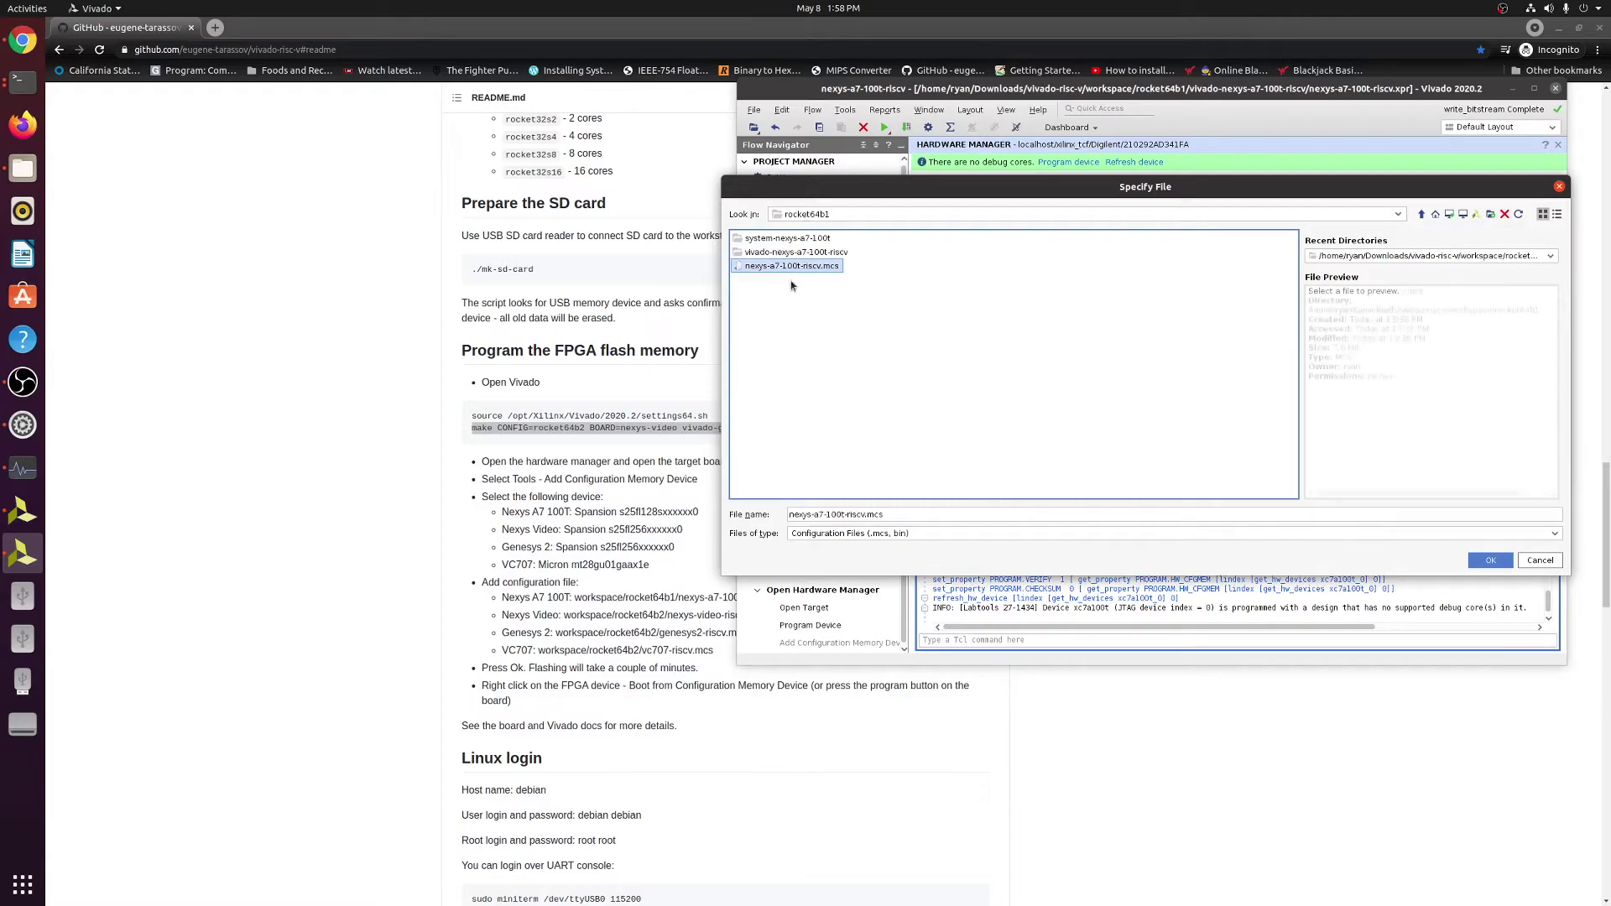
left_click(1484, 560)
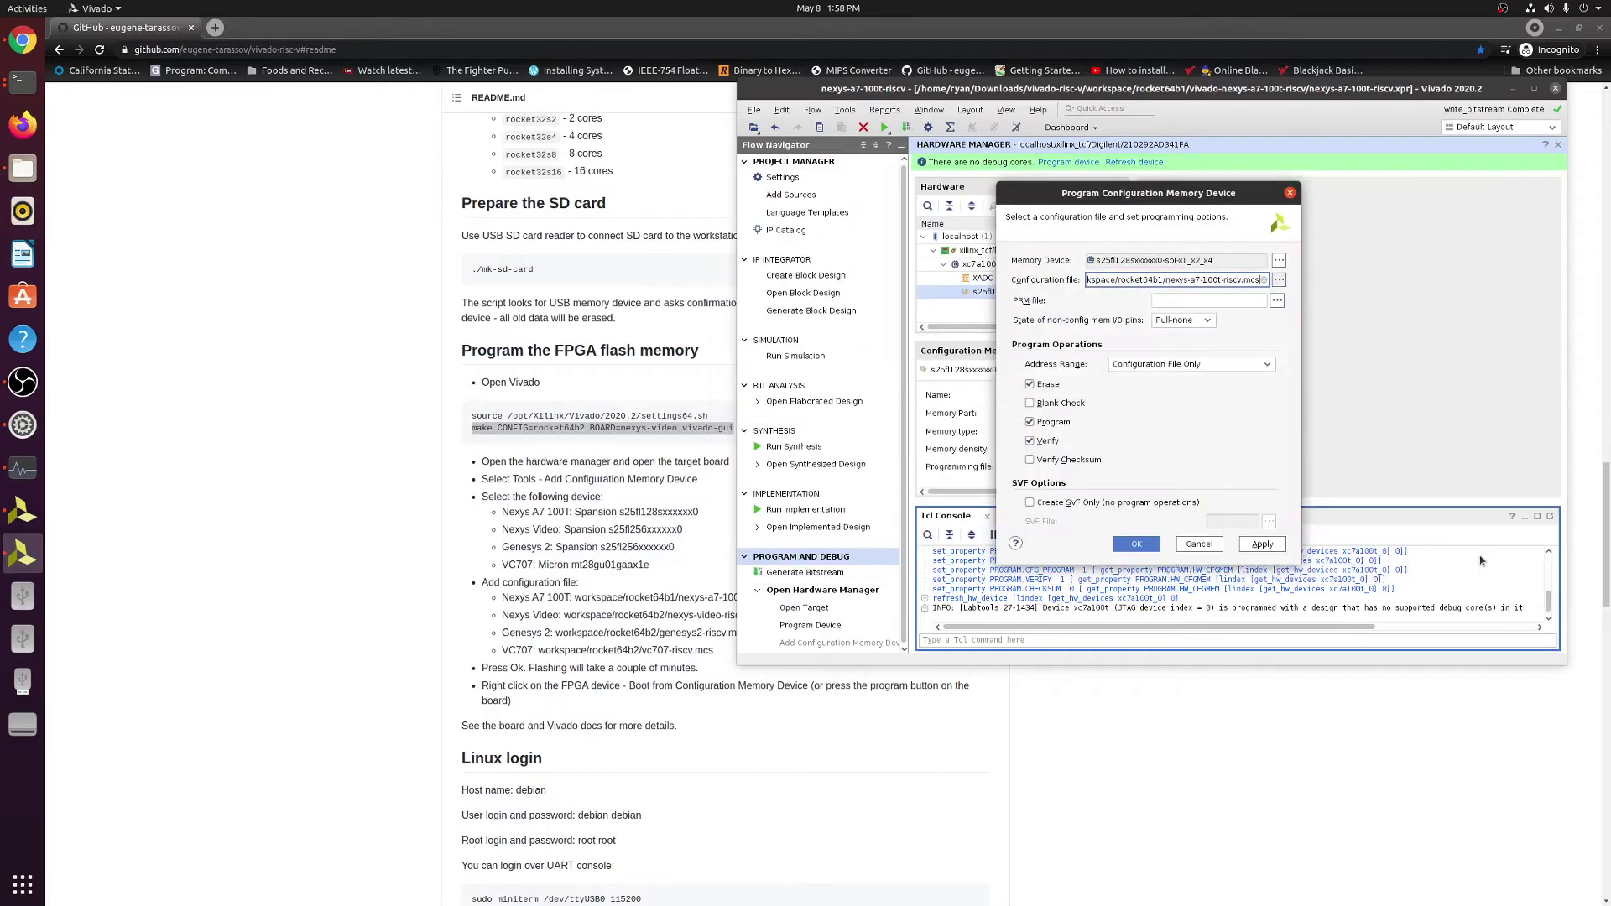
Start erasing, programming and verifying the s25fl128s flash with nexys-a7-100t-riscv.mcs.
left_click(1138, 544)
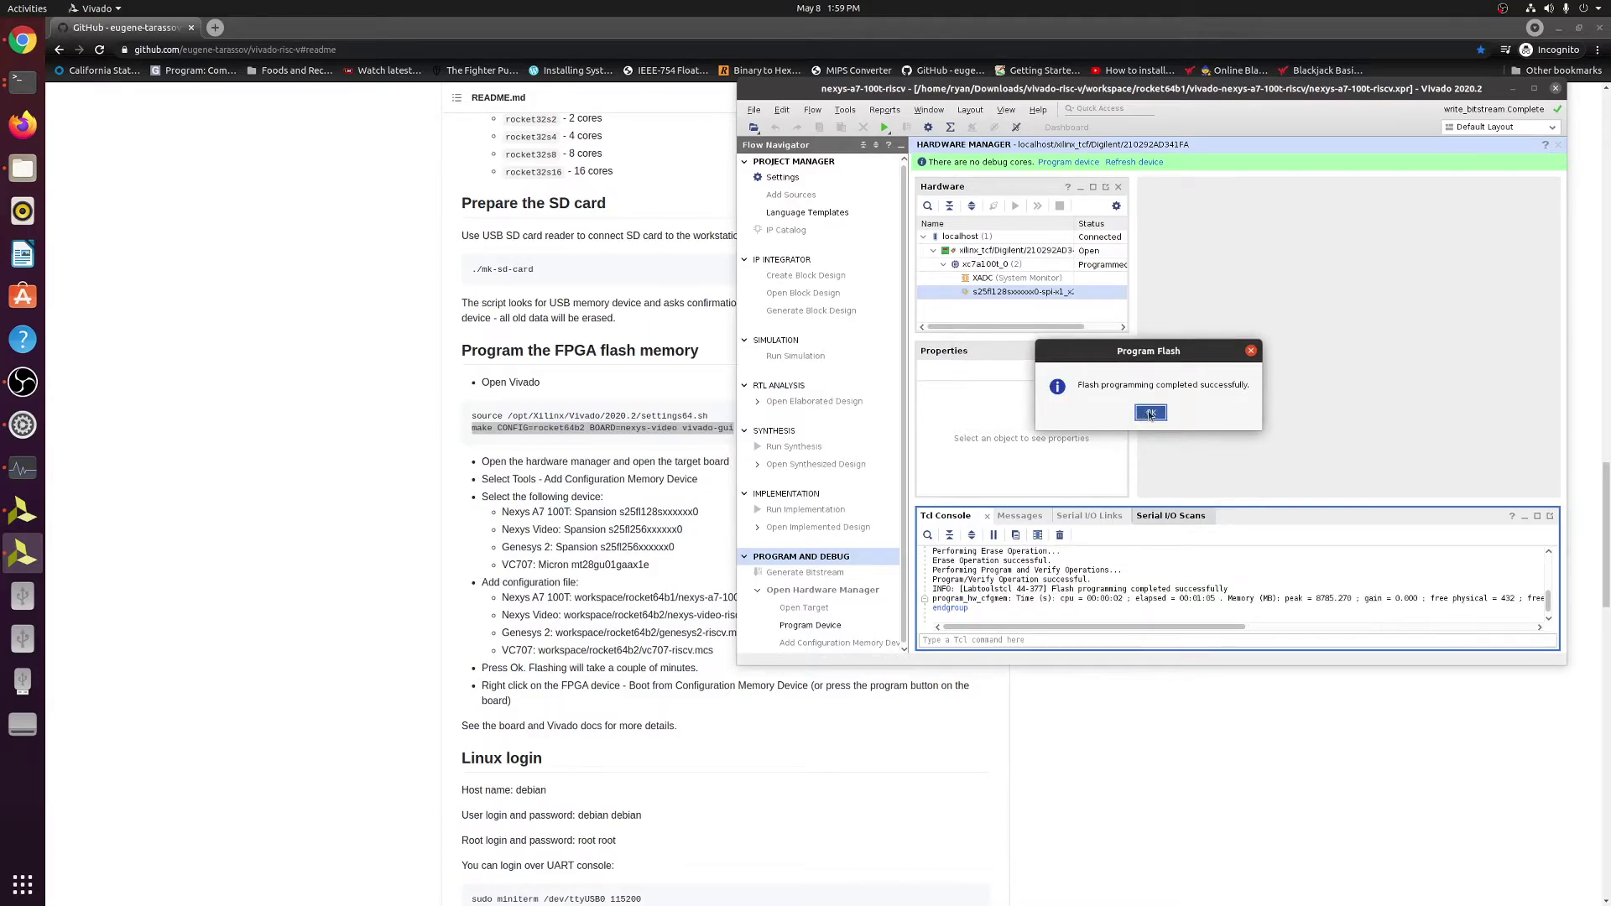
Dismiss the success message and boot xc7a100t_0 from Configuration Memory Device.
left_click(1150, 413)
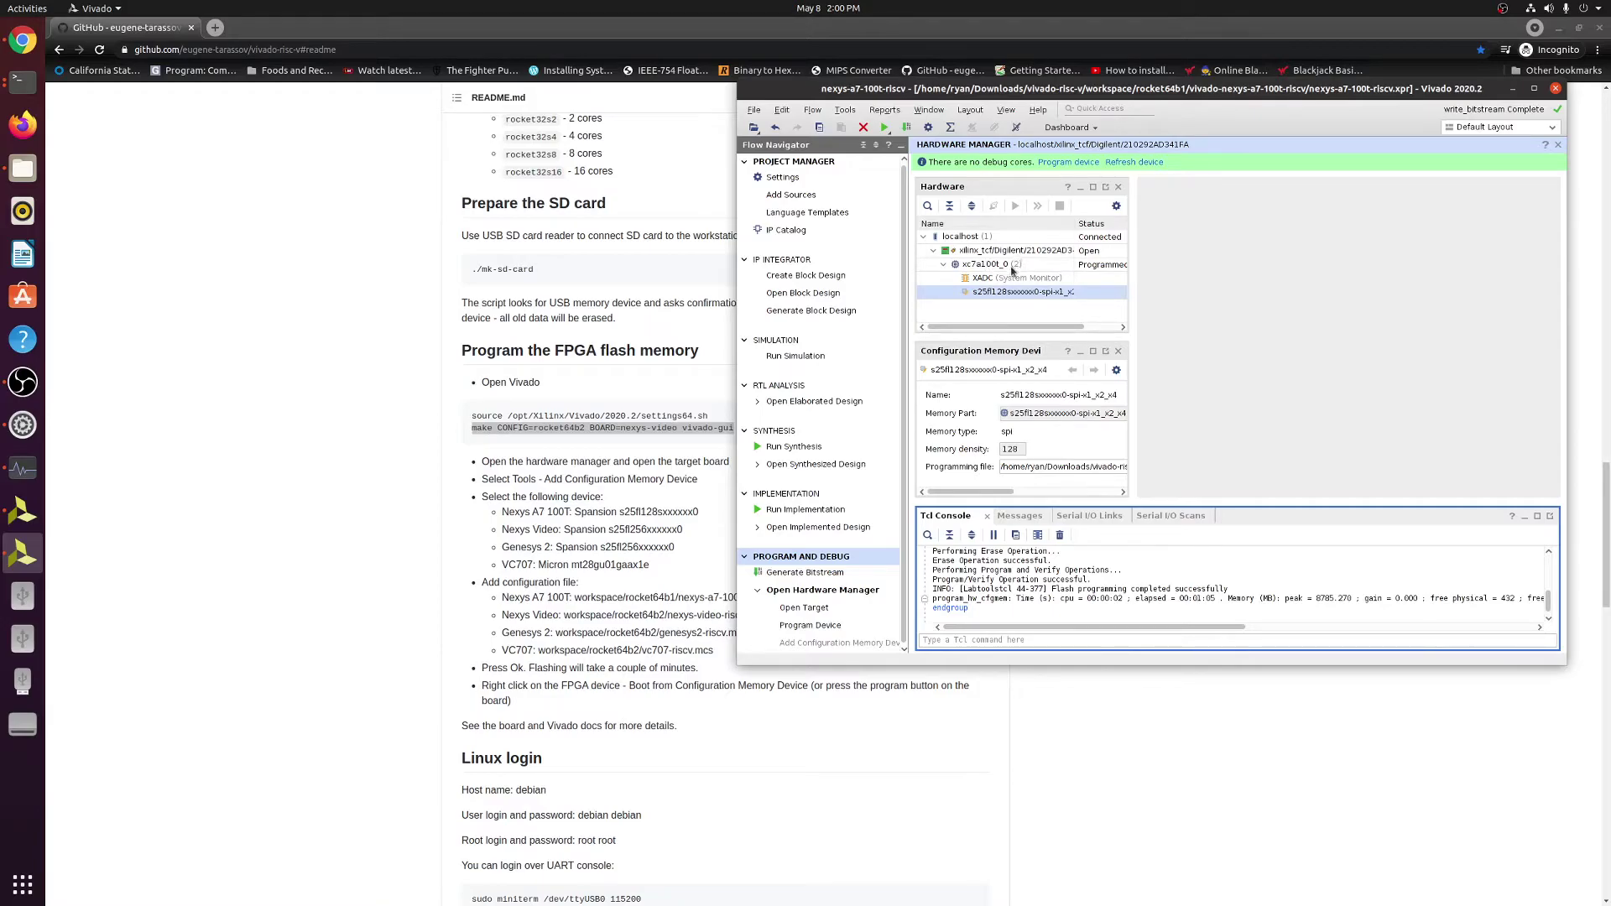
right_click(1010, 265)
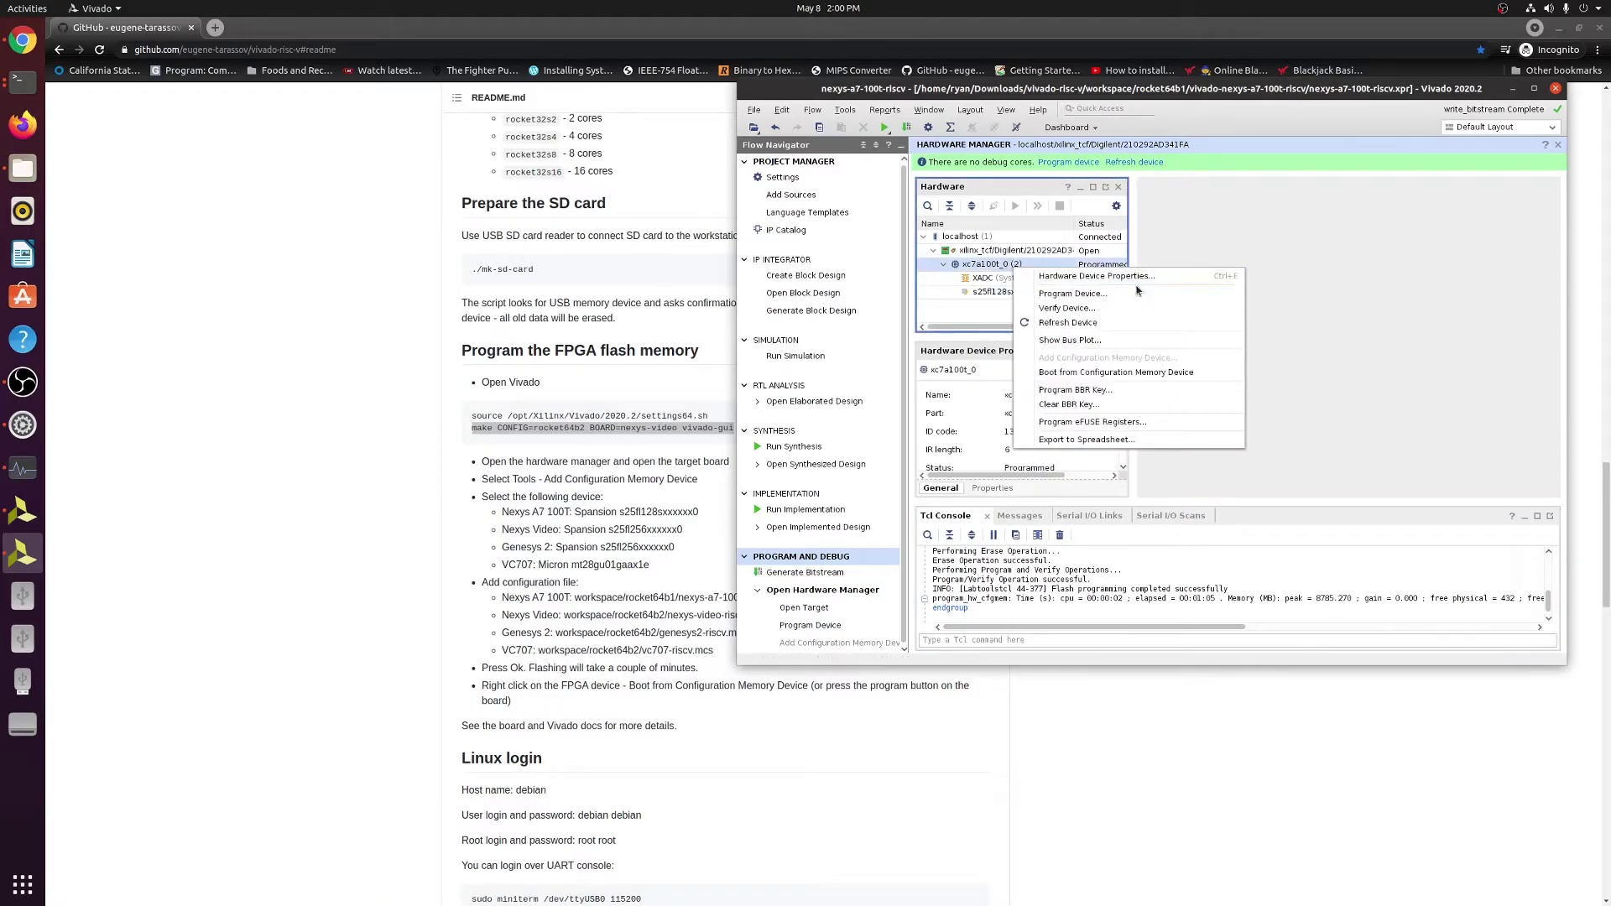
left_click(1151, 374)
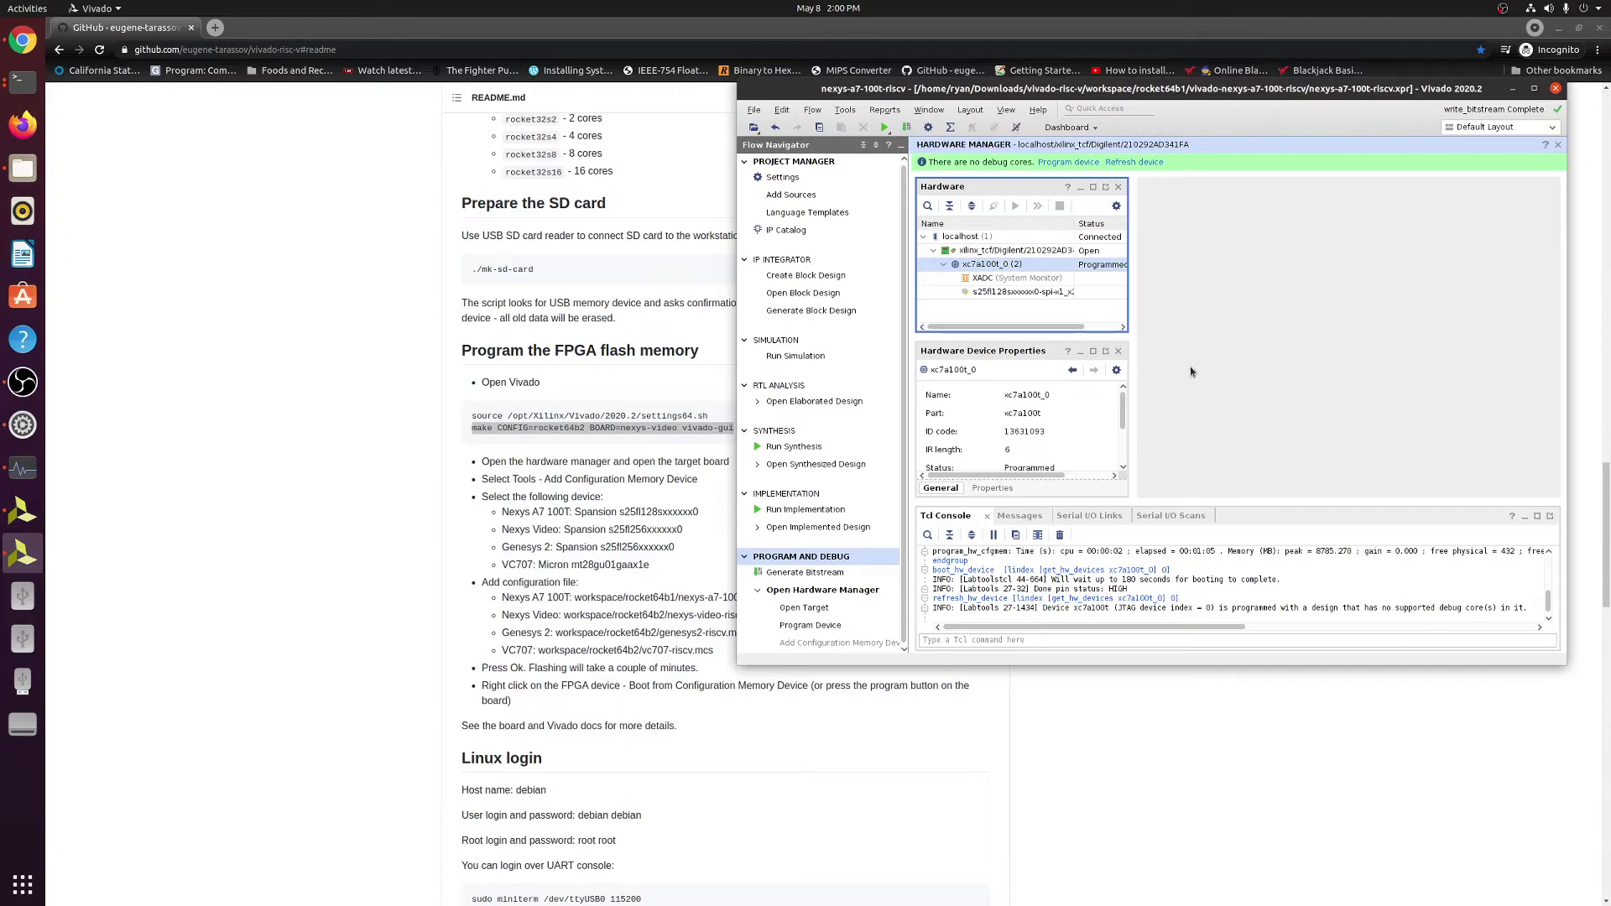
Minimize Vivado, scroll the README to the UART login section, and request a new Terminal window.
left_click(1514, 90)
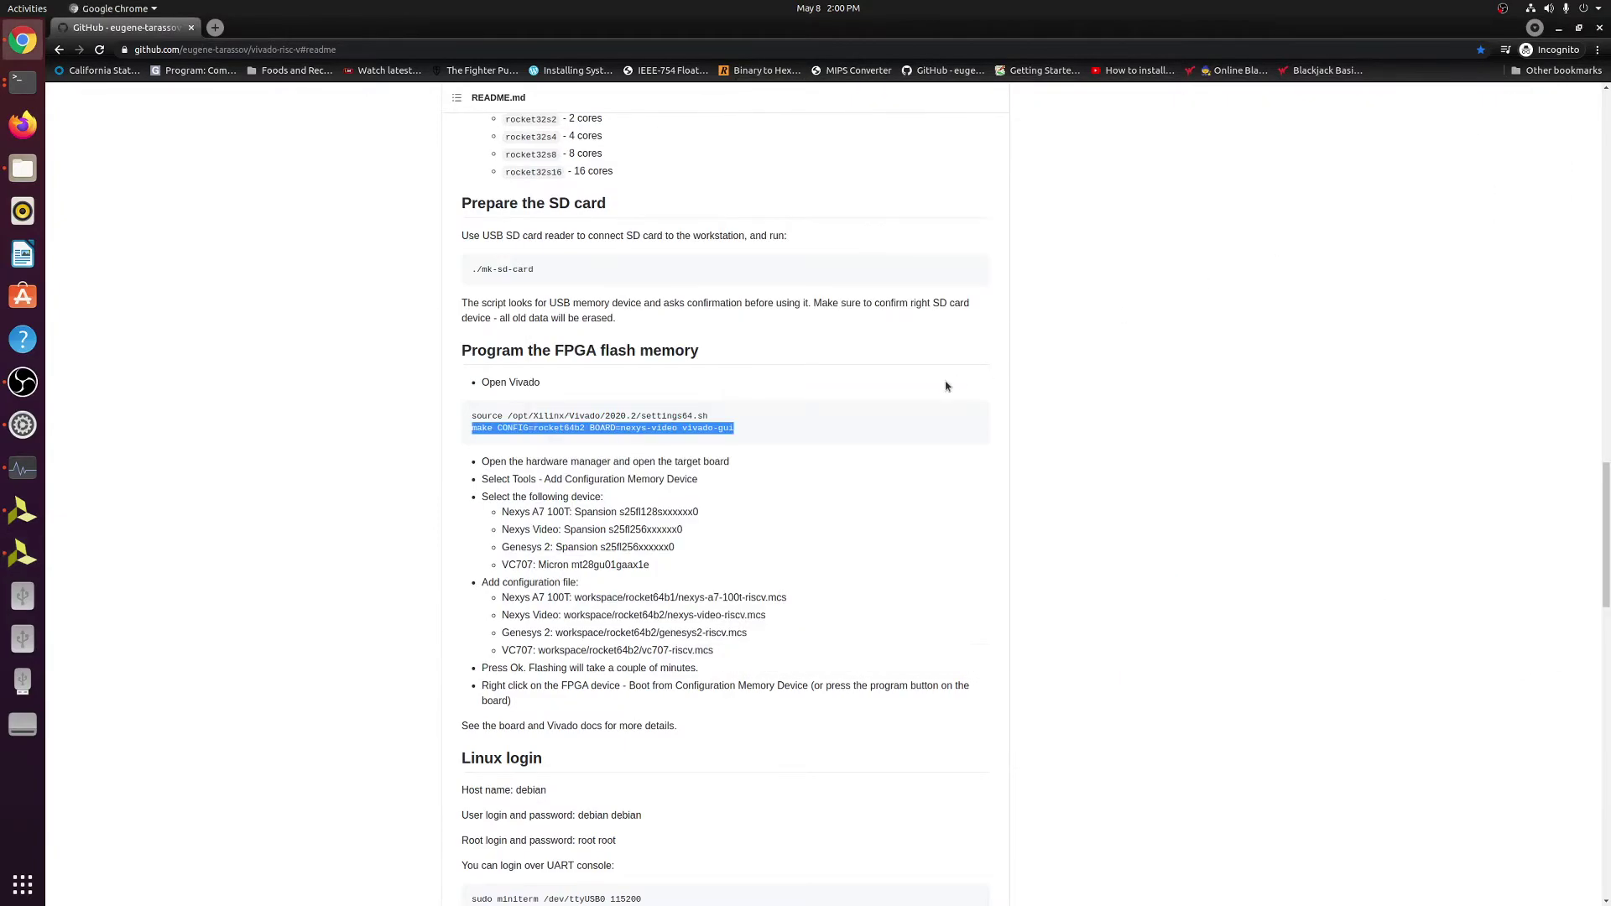
scroll(946, 386, "down", 3)
scroll(946, 393, "down", 1)
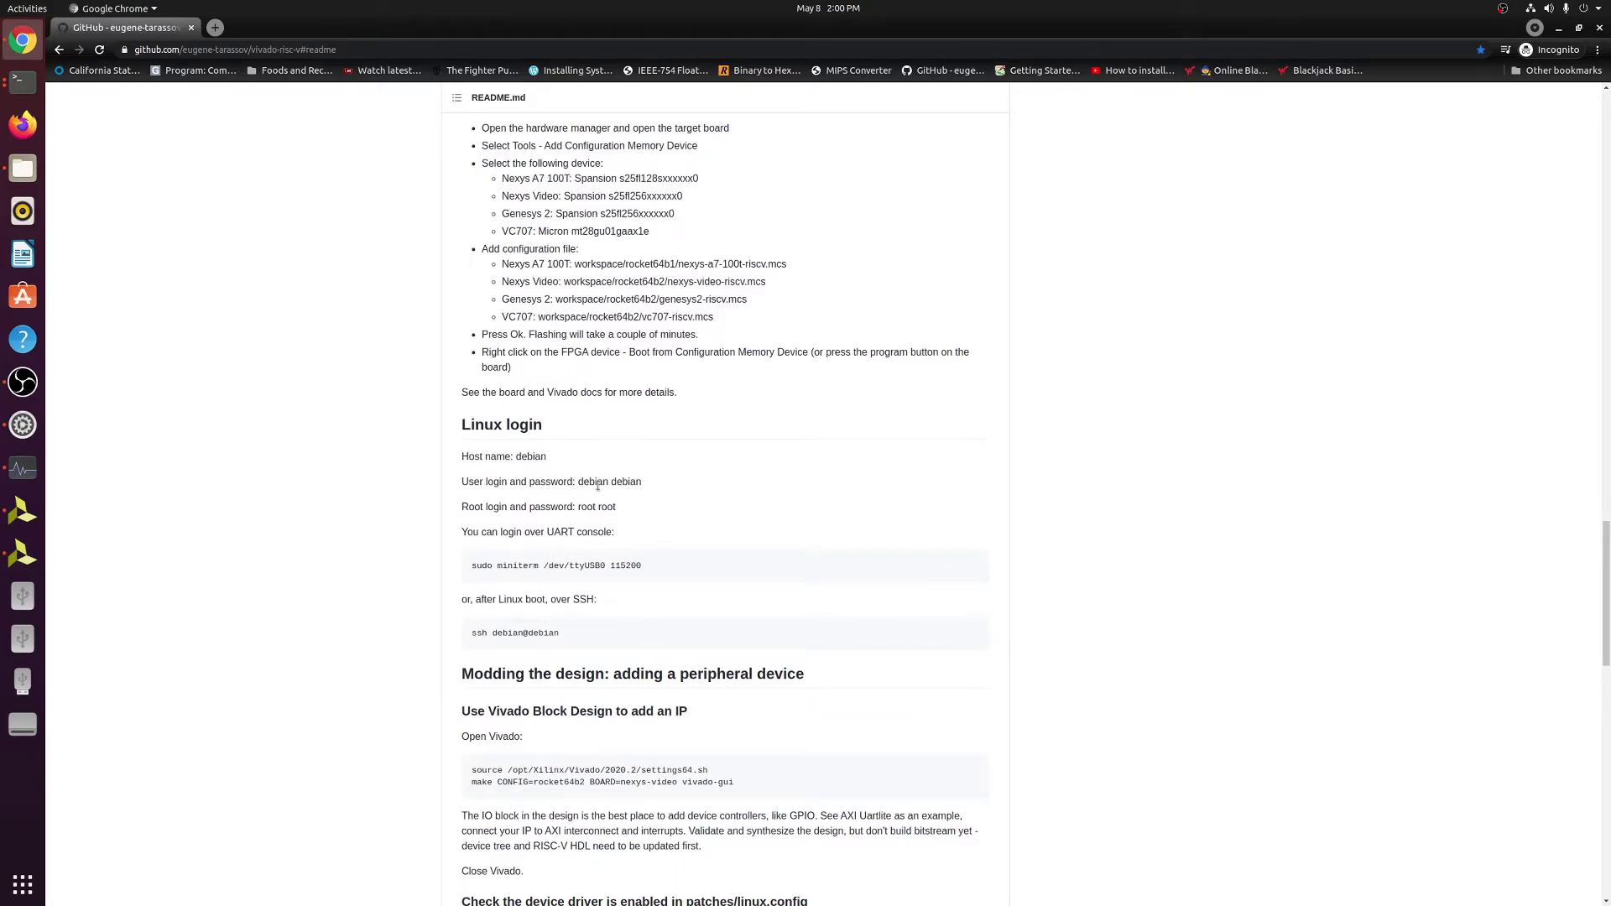
left_click_drag(487, 532, 617, 537)
left_click(646, 555)
right_click(23, 81)
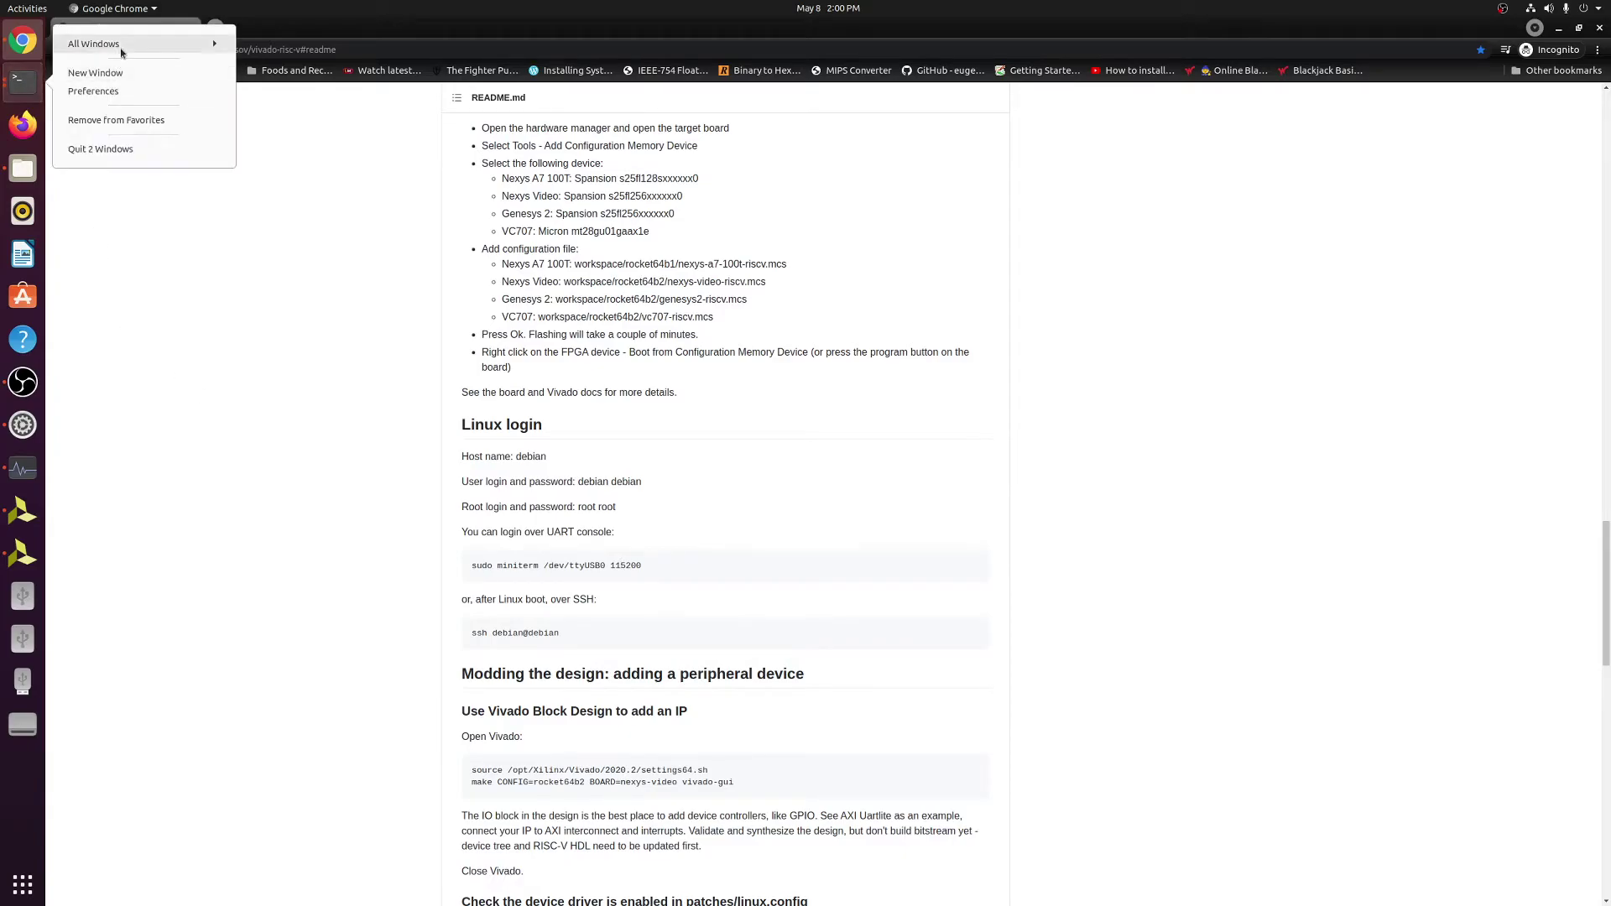
left_click(121, 48)
Run sudo miniterm to list serial ports, note the Digilent USB device, then suspend it.
left_click(139, 292)
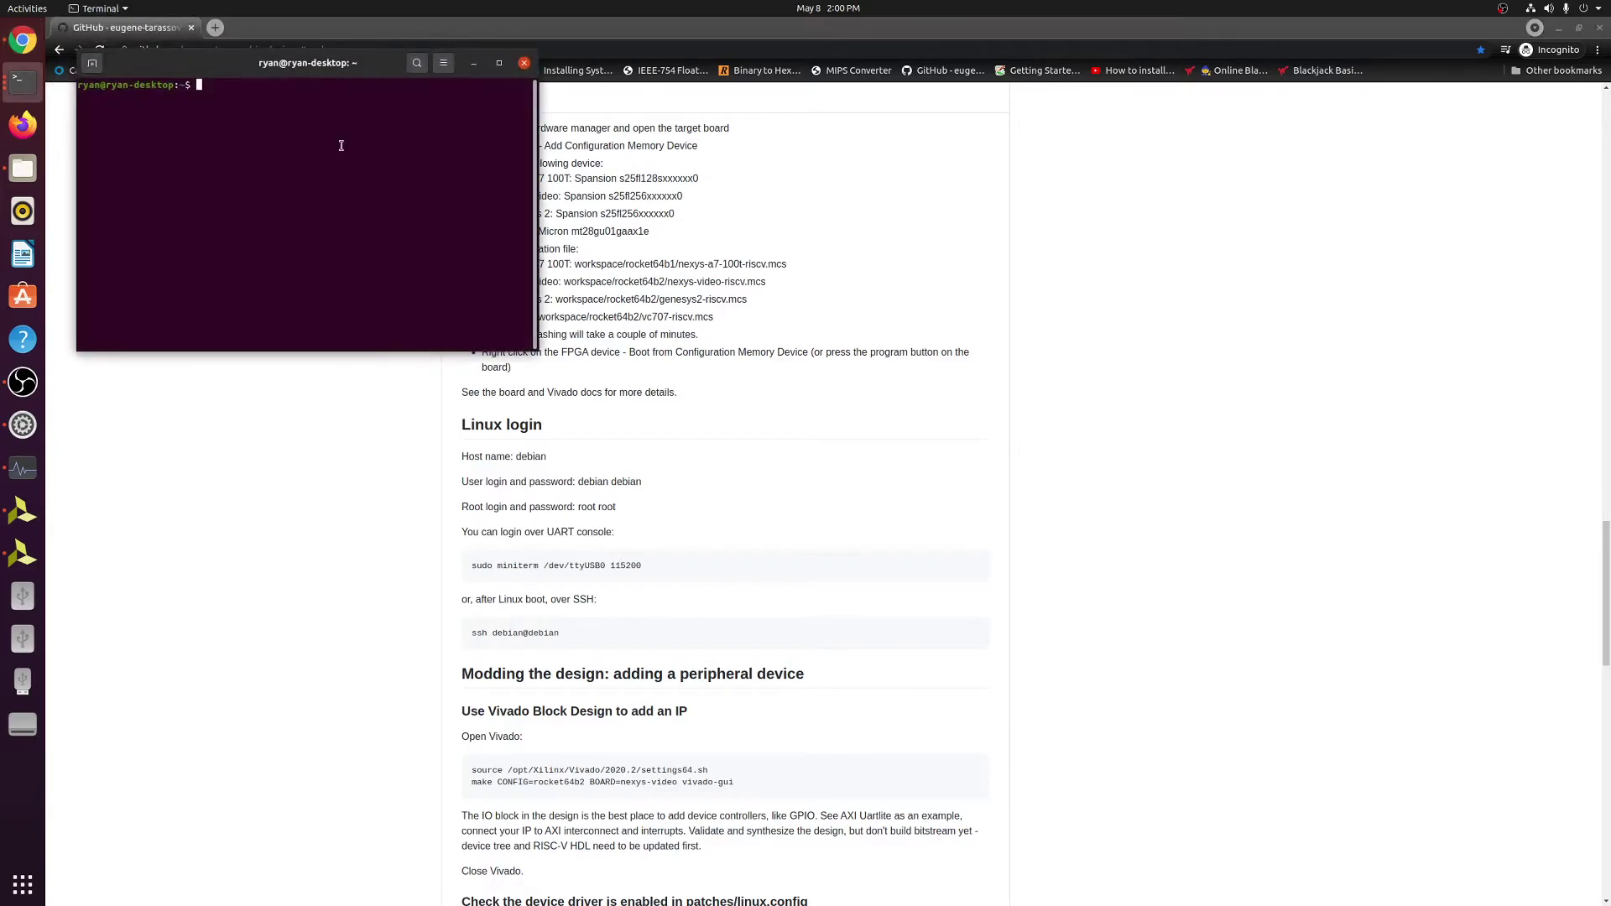
type("sudo miniterm")
key("Return")
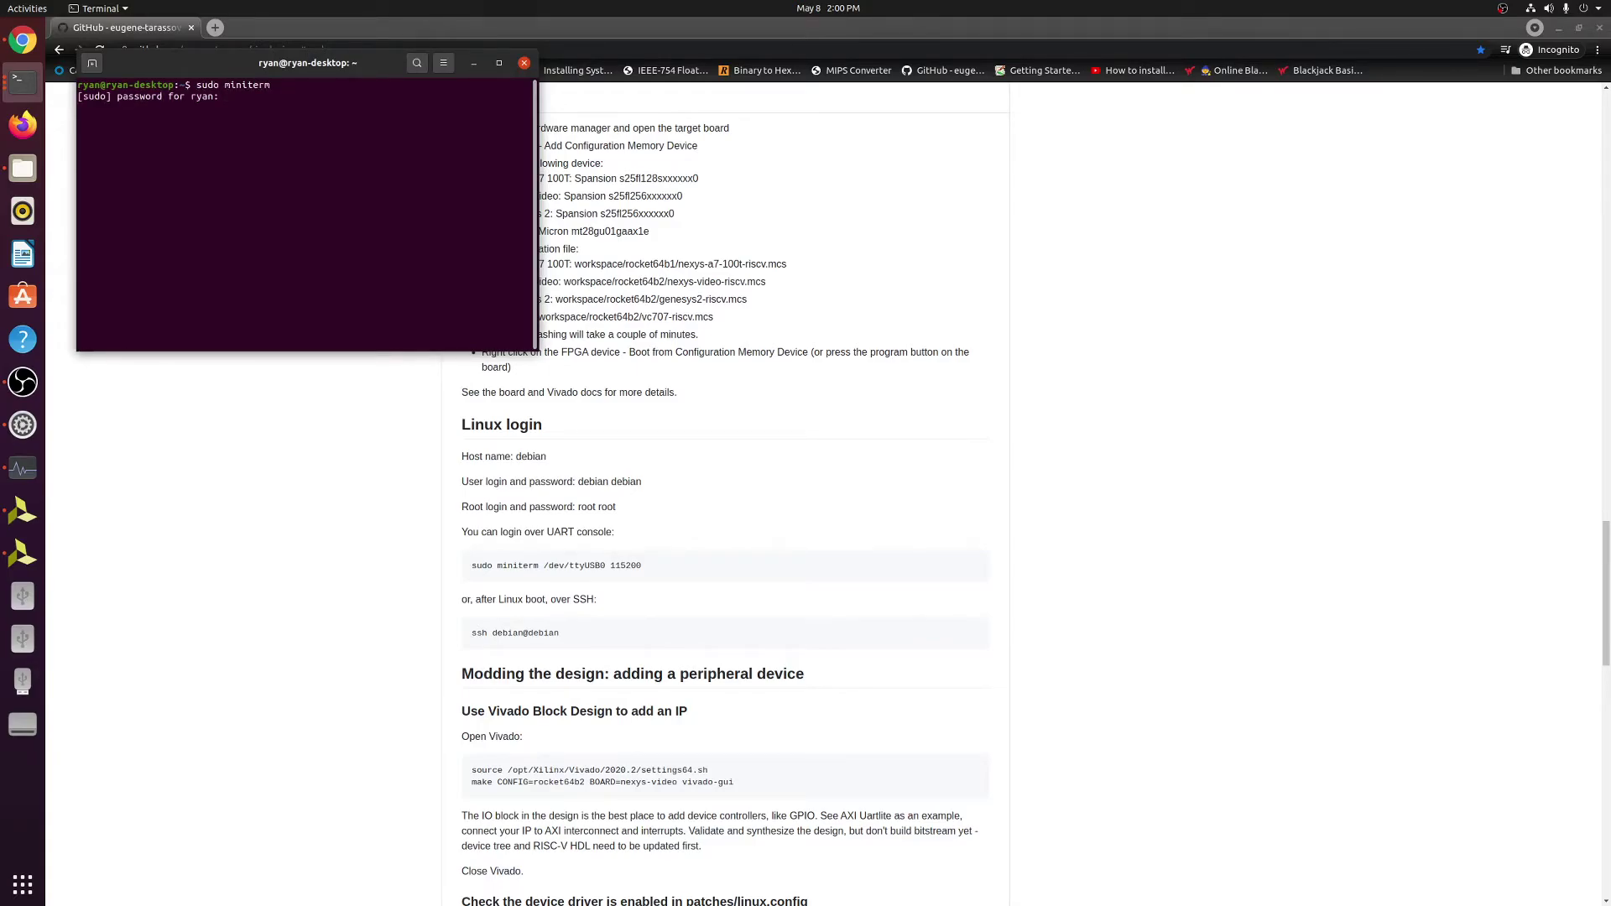
key("Return")
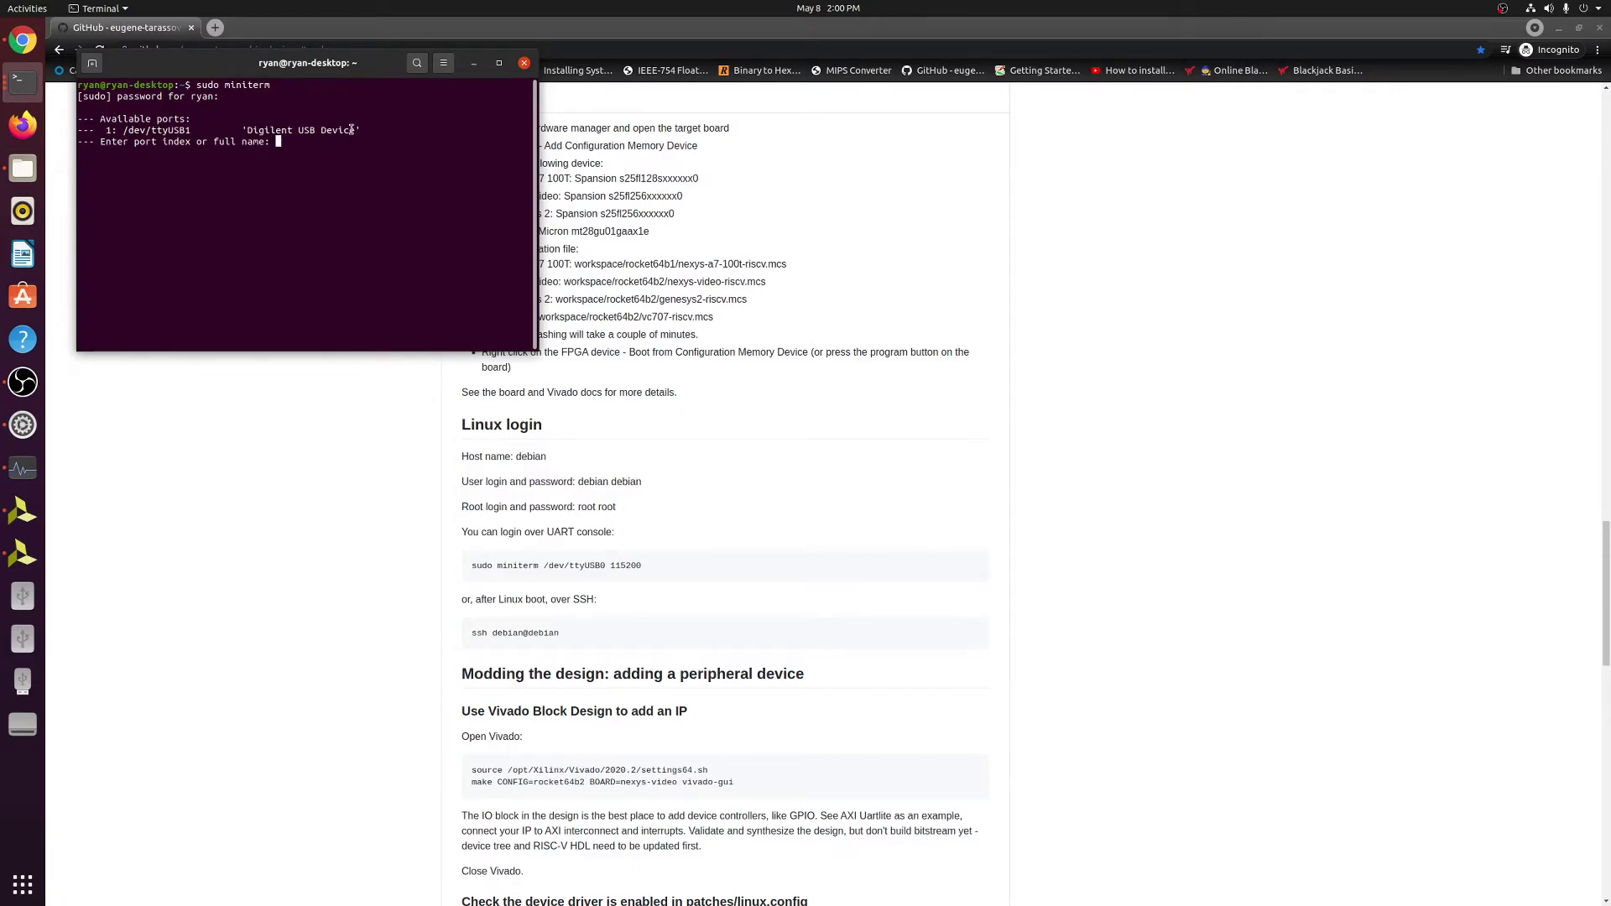
left_click_drag(364, 130, 249, 130)
left_click(323, 141)
key("ctrl+z")
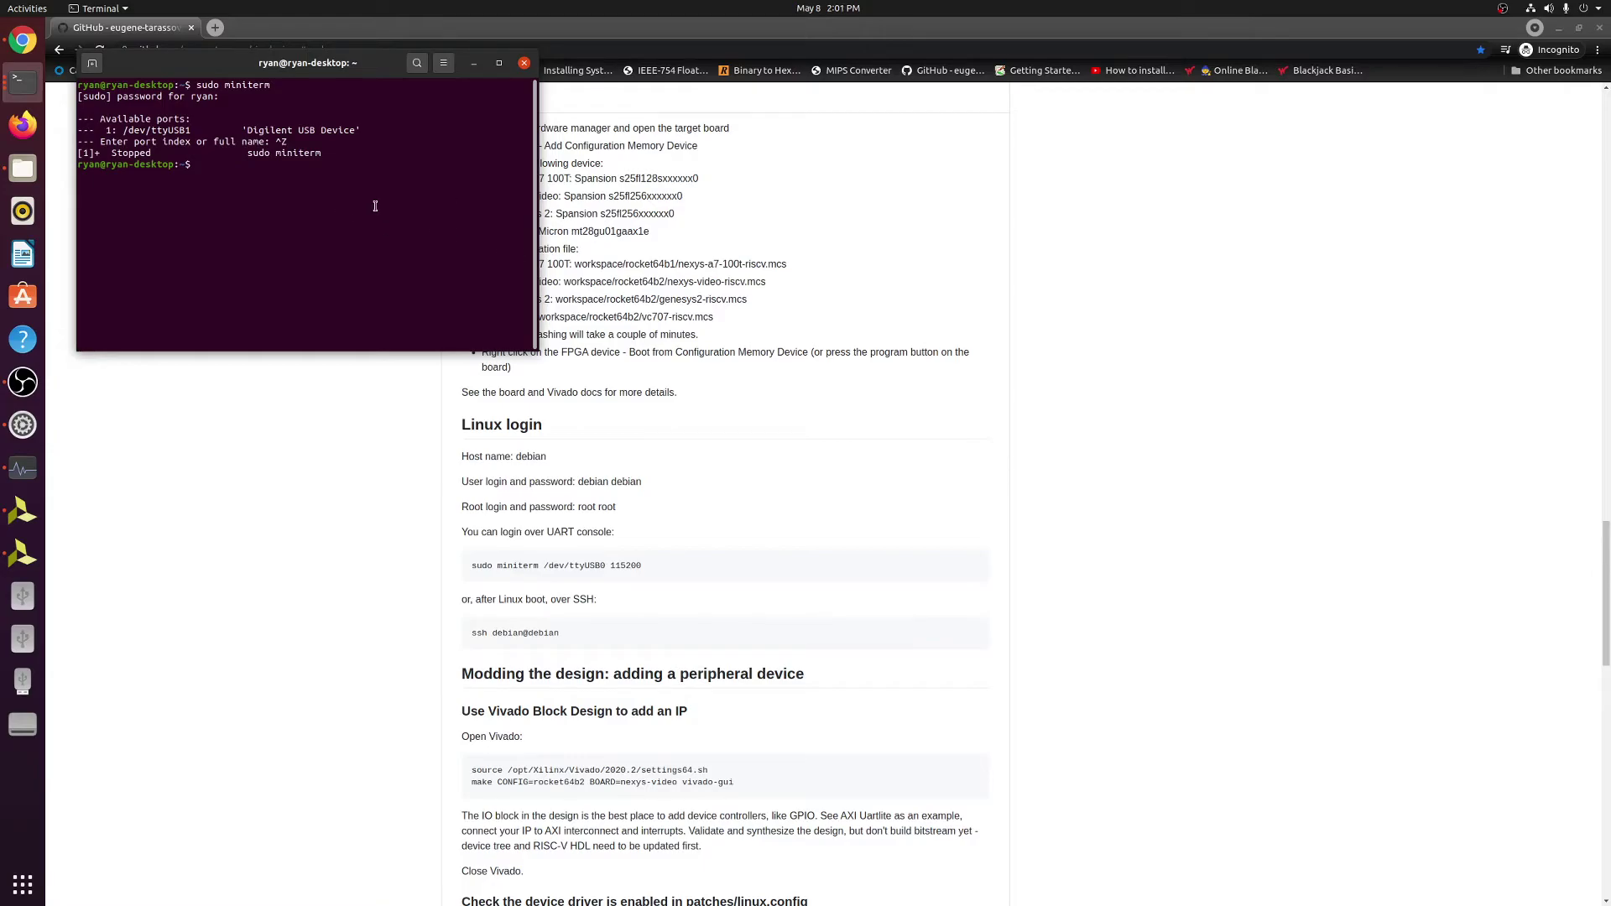
Start sudo miniterm on /dev/ttyUSB1 at 115200 baud.
type("sudo min")
type("m /dev/ttyUSB1 115200")
key("Return")
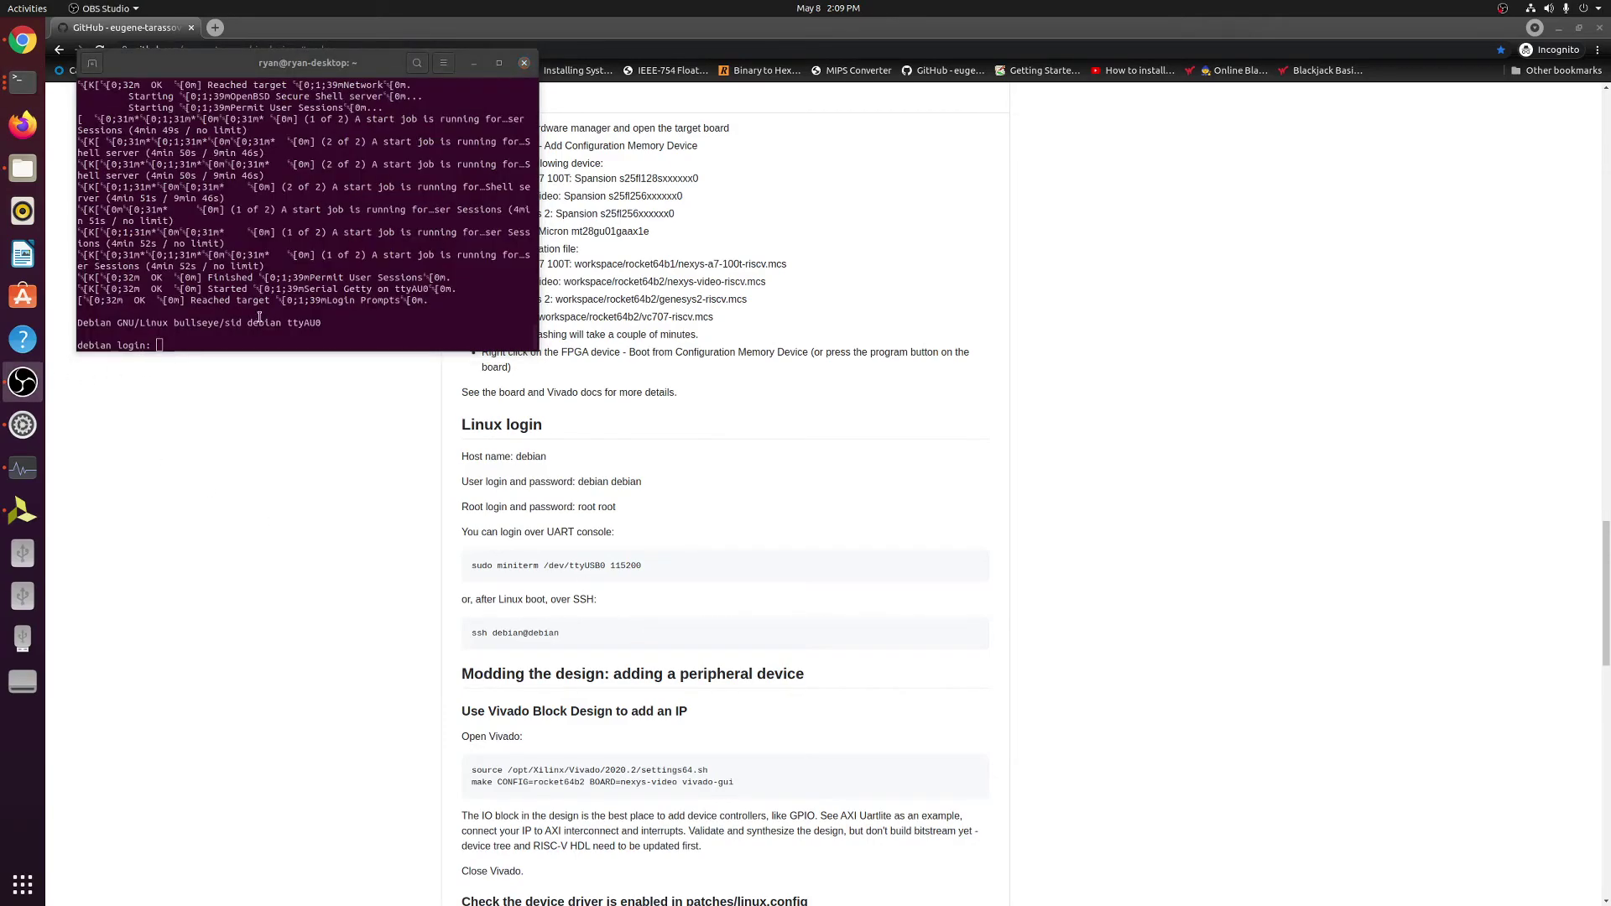
Log in at the board's debian login prompt with the user name and password.
left_click(205, 342)
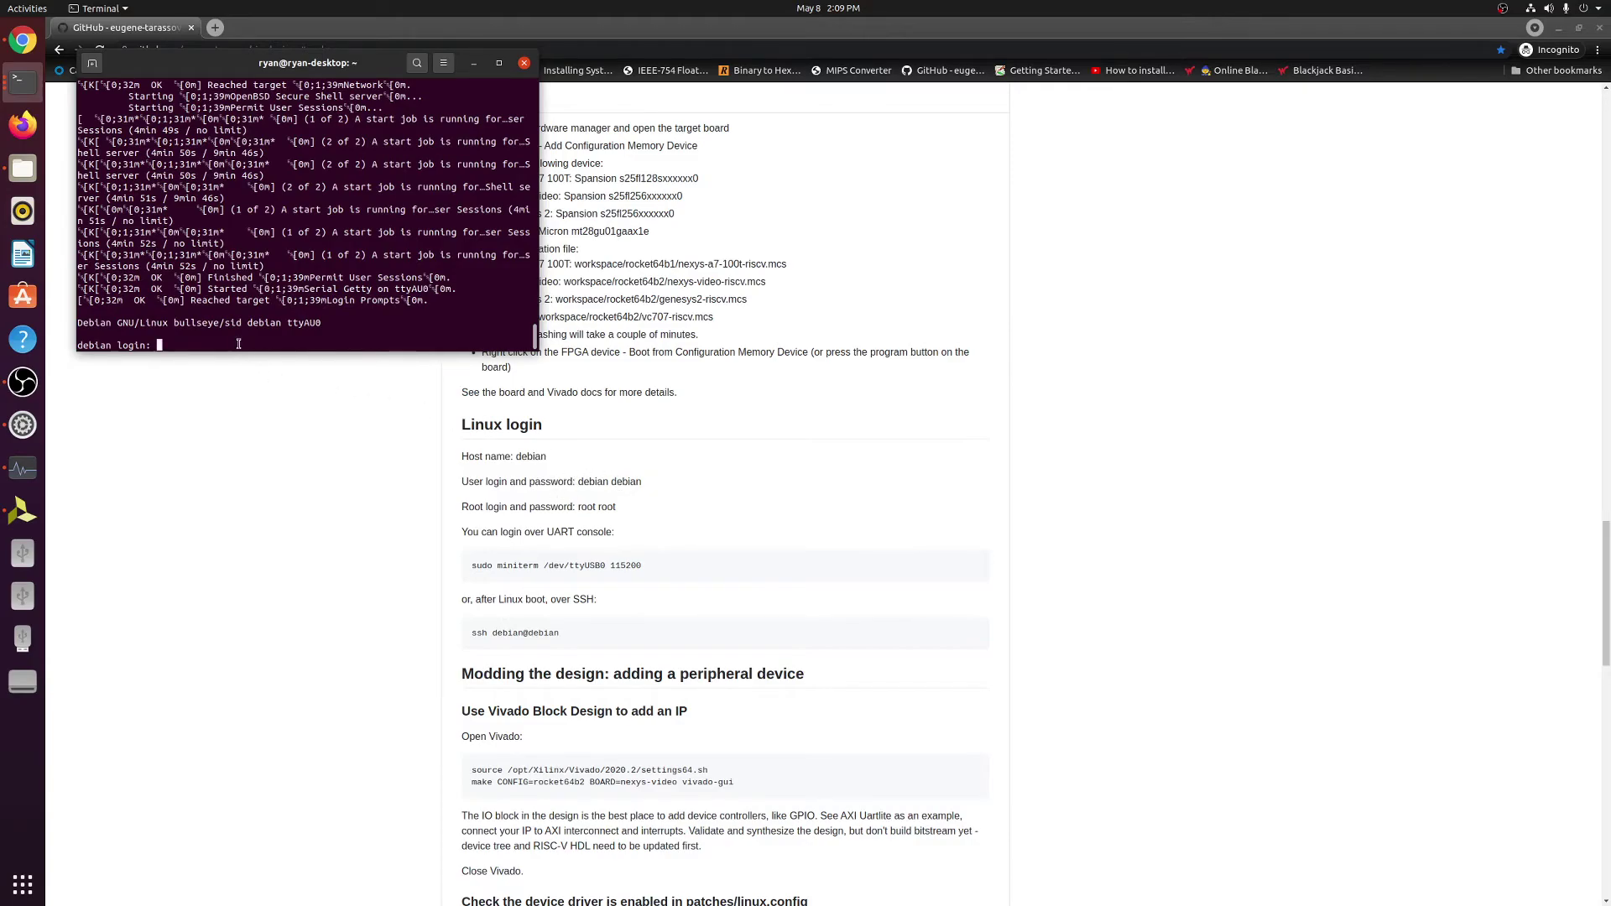
type("debian")
key("Return")
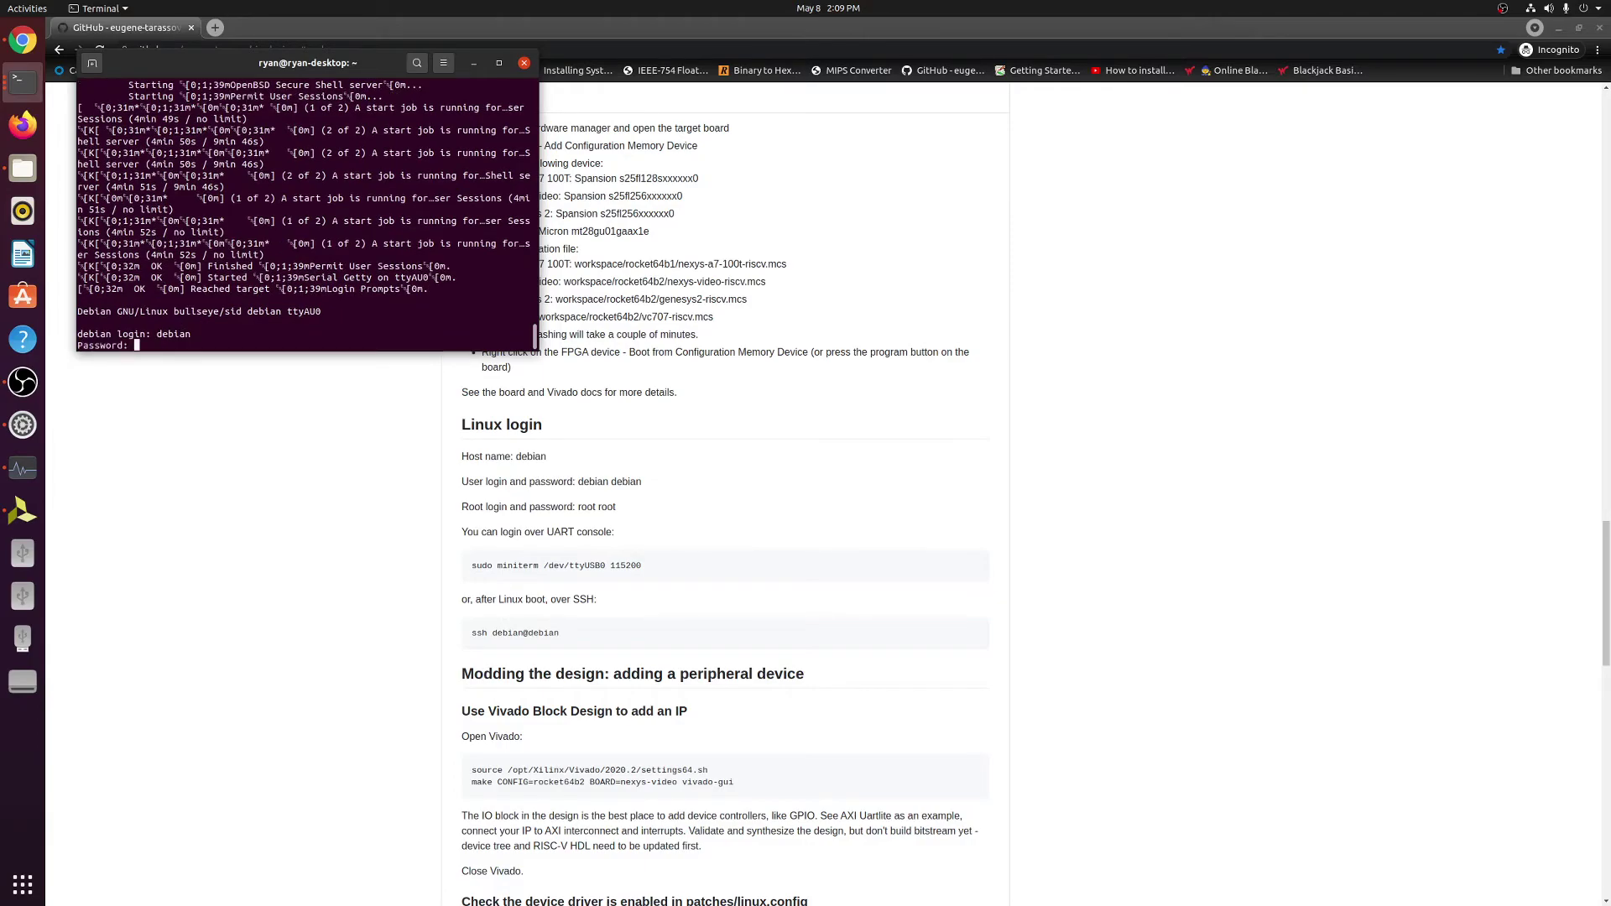
type("debian")
key("Return")
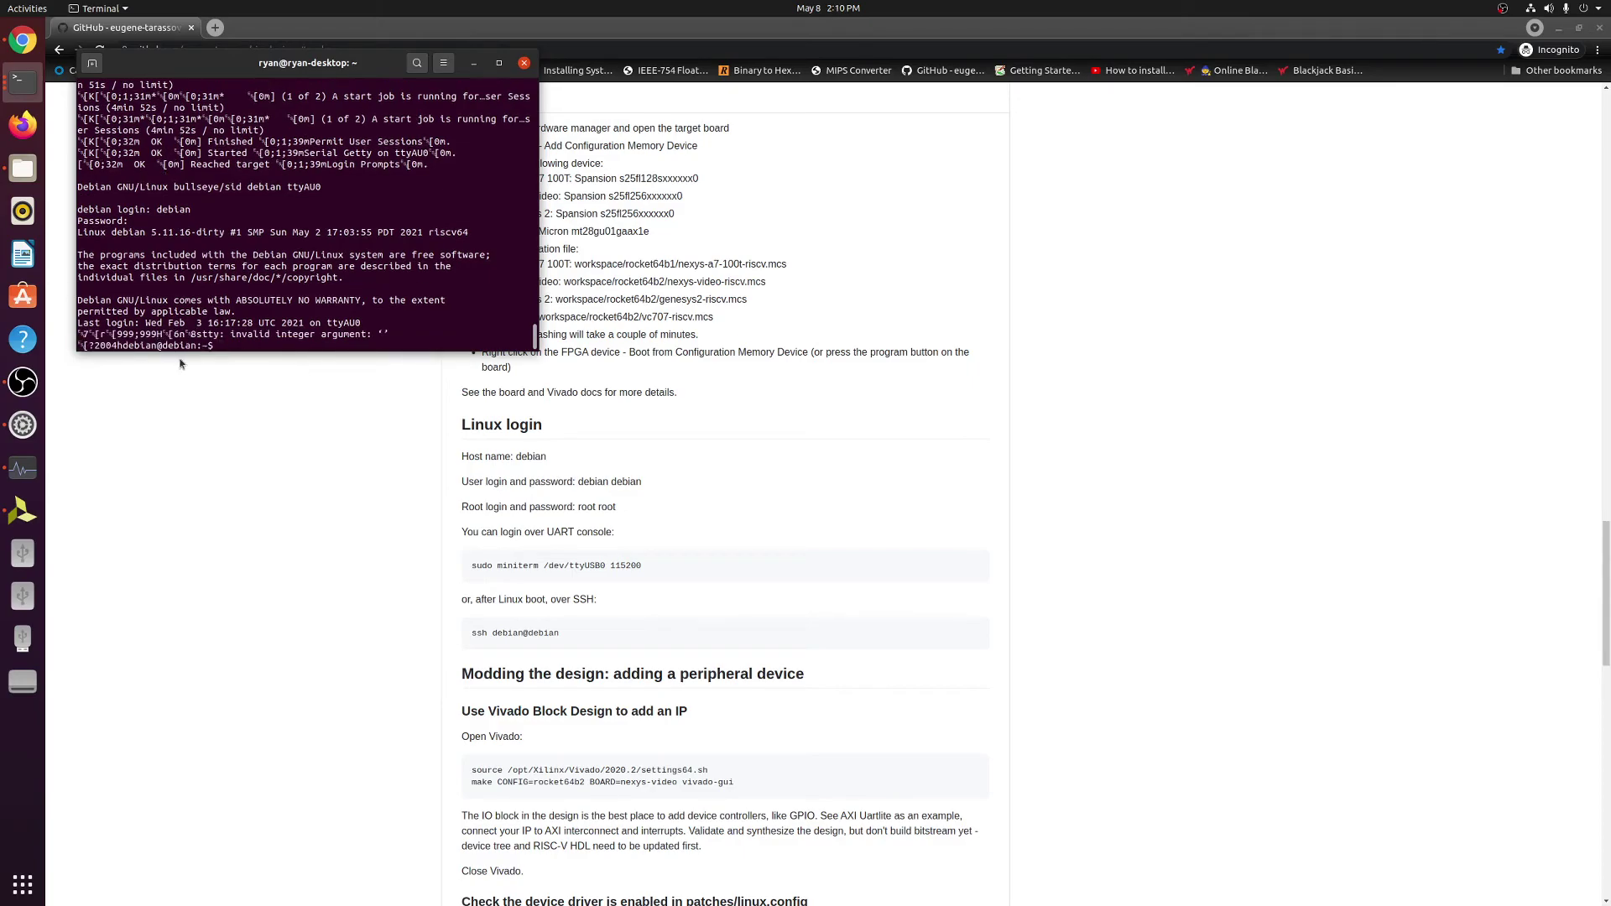
left_click_drag(117, 346, 71, 344)
left_click(101, 345)
Run 'echo hello world' on the board's shell and check the printed output.
type("ech")
key("Return")
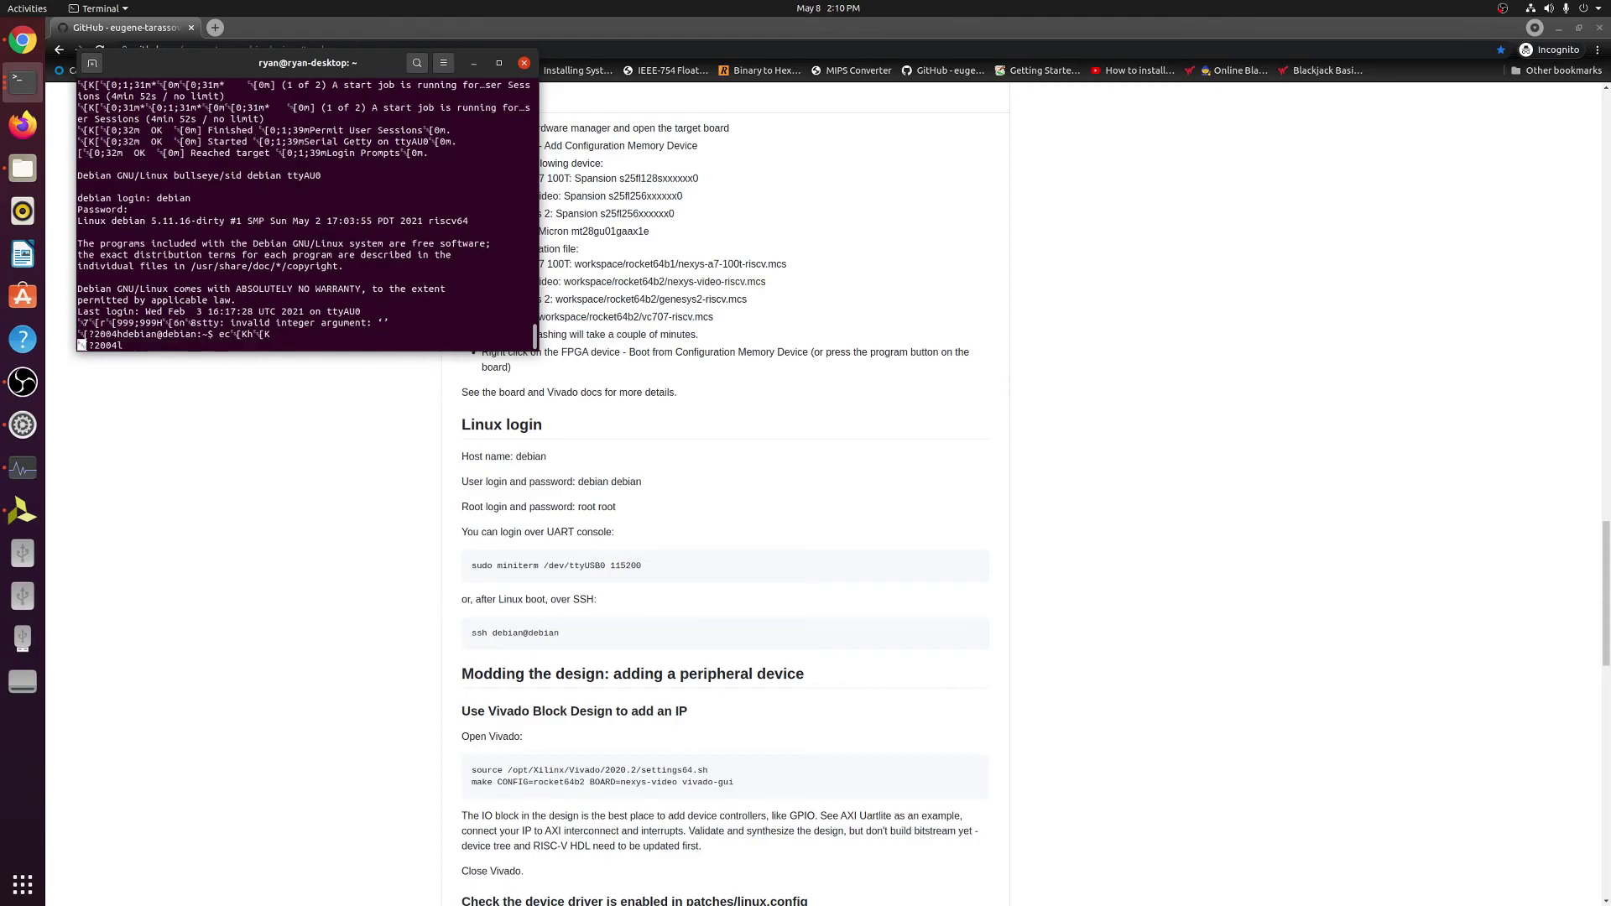
key("Return")
type("ech")
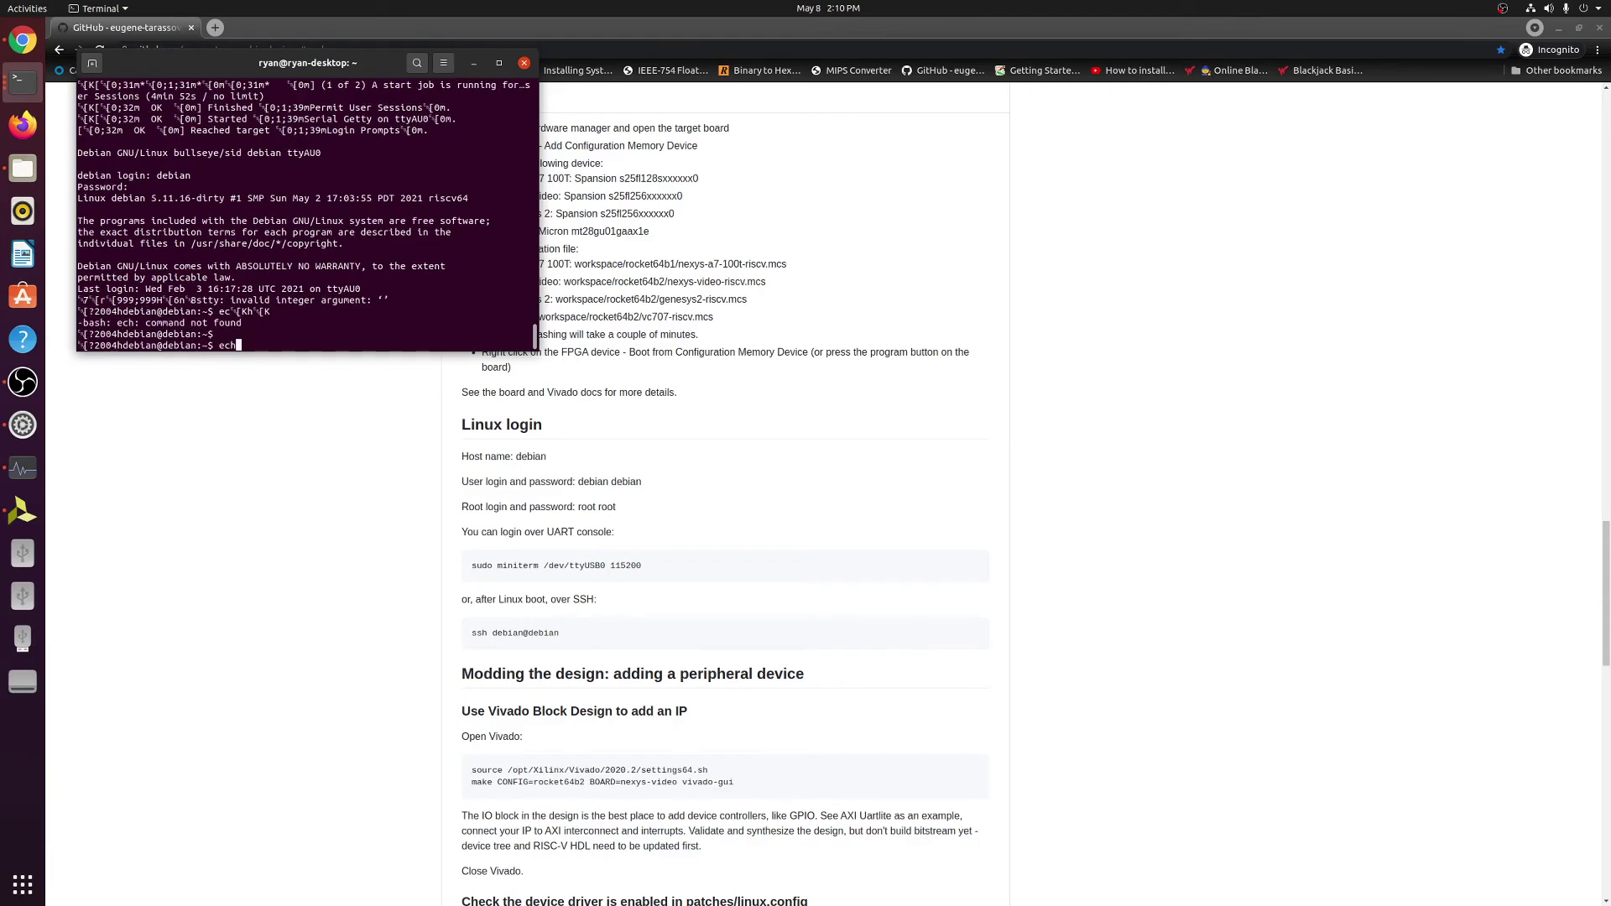
type("o hello world")
key("Return")
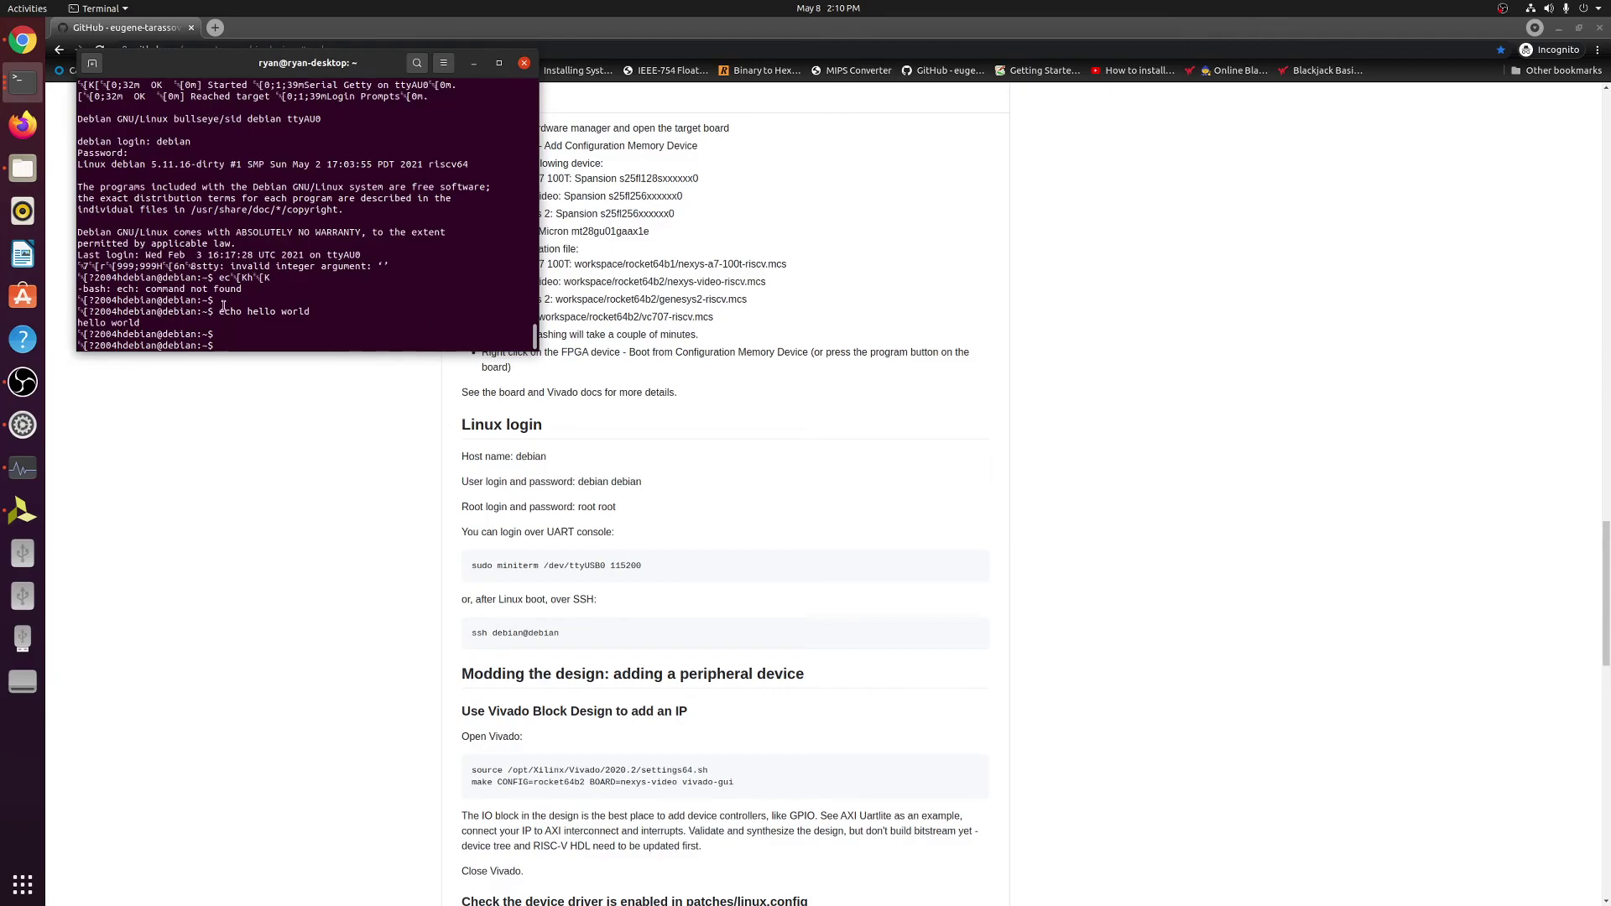
left_click_drag(531, 323, 77, 323)
left_click(77, 323)
Scroll the vivado-risc-v GitHub page back up to the header showing 185 commits and Release v3.1.0.
left_click(1165, 487)
scroll(1137, 507, "up", 12)
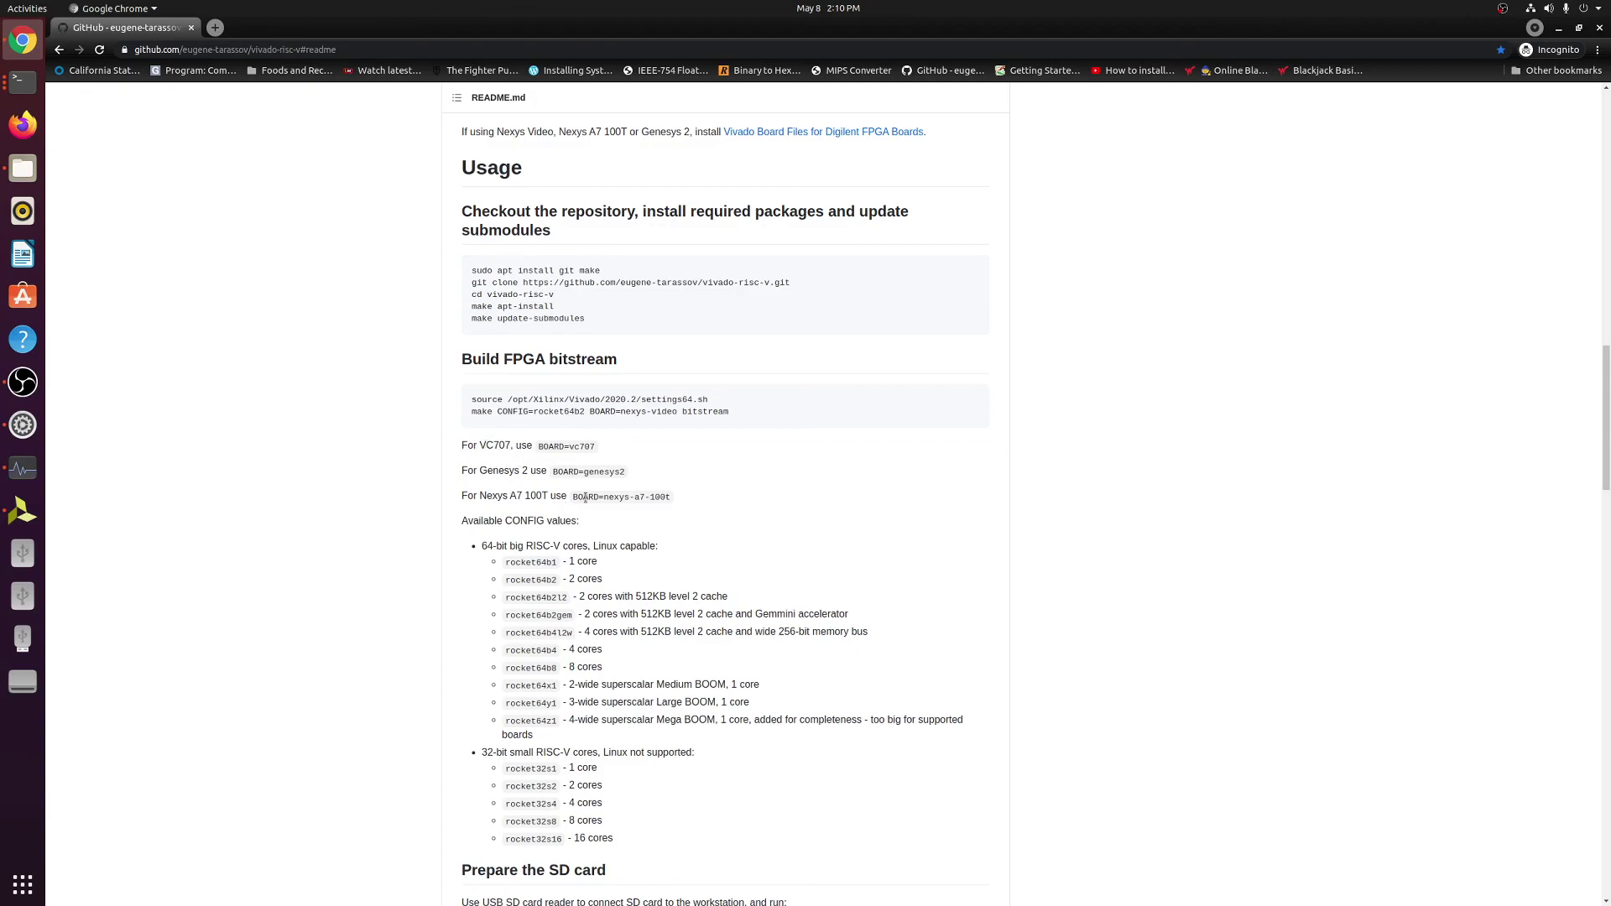
scroll(589, 493, "up", 8)
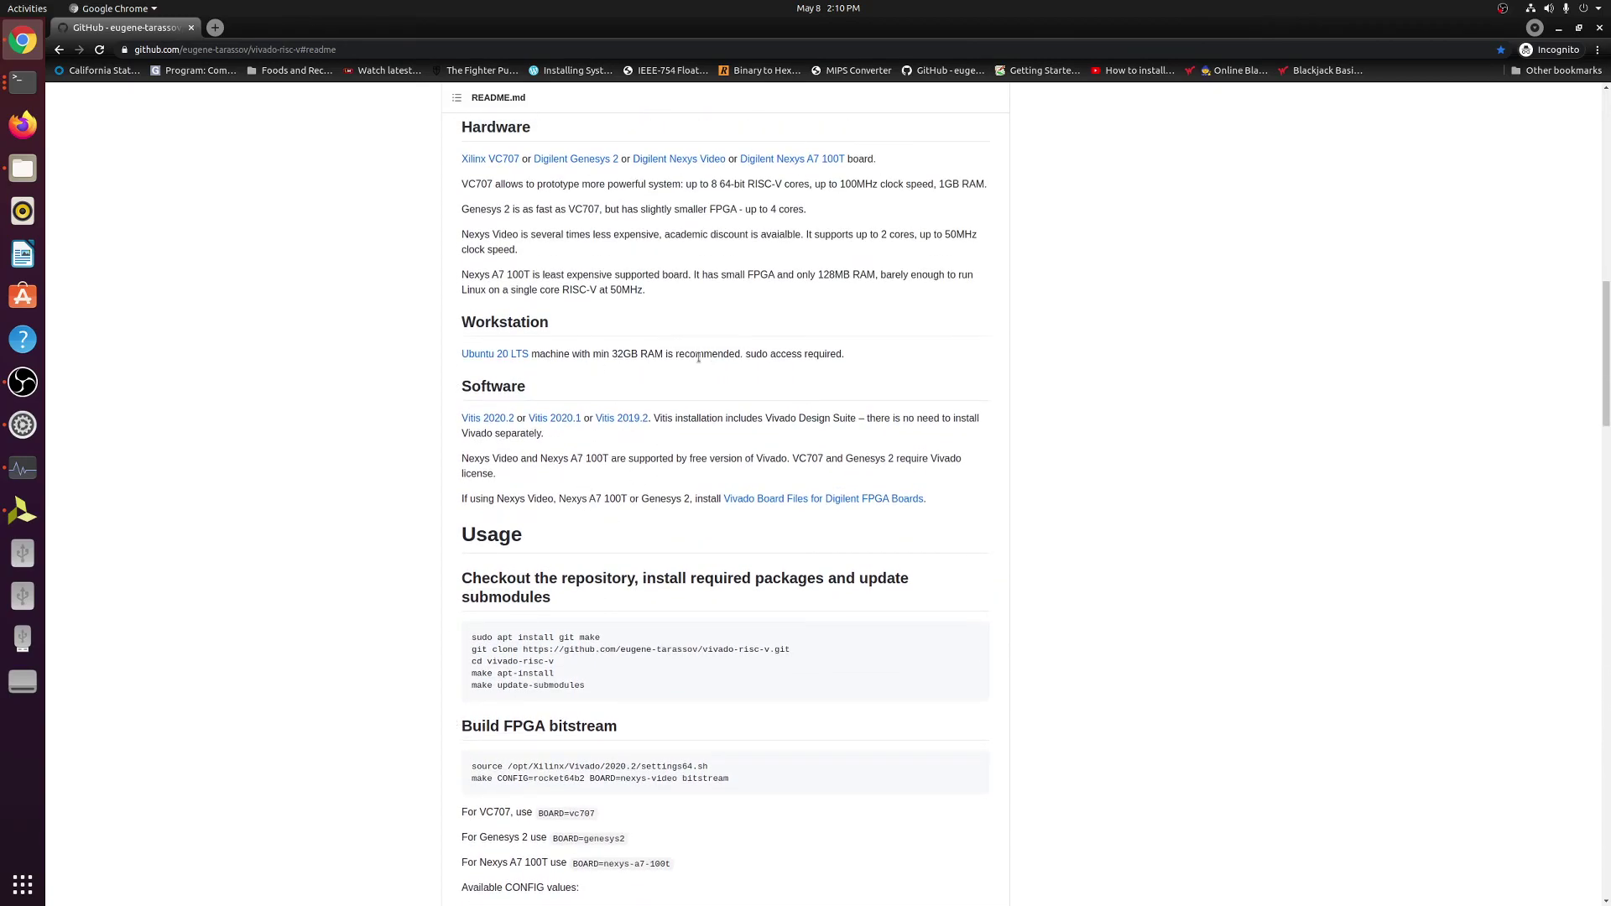
scroll(869, 395, "up", 10)
scroll(862, 392, "up", 13)
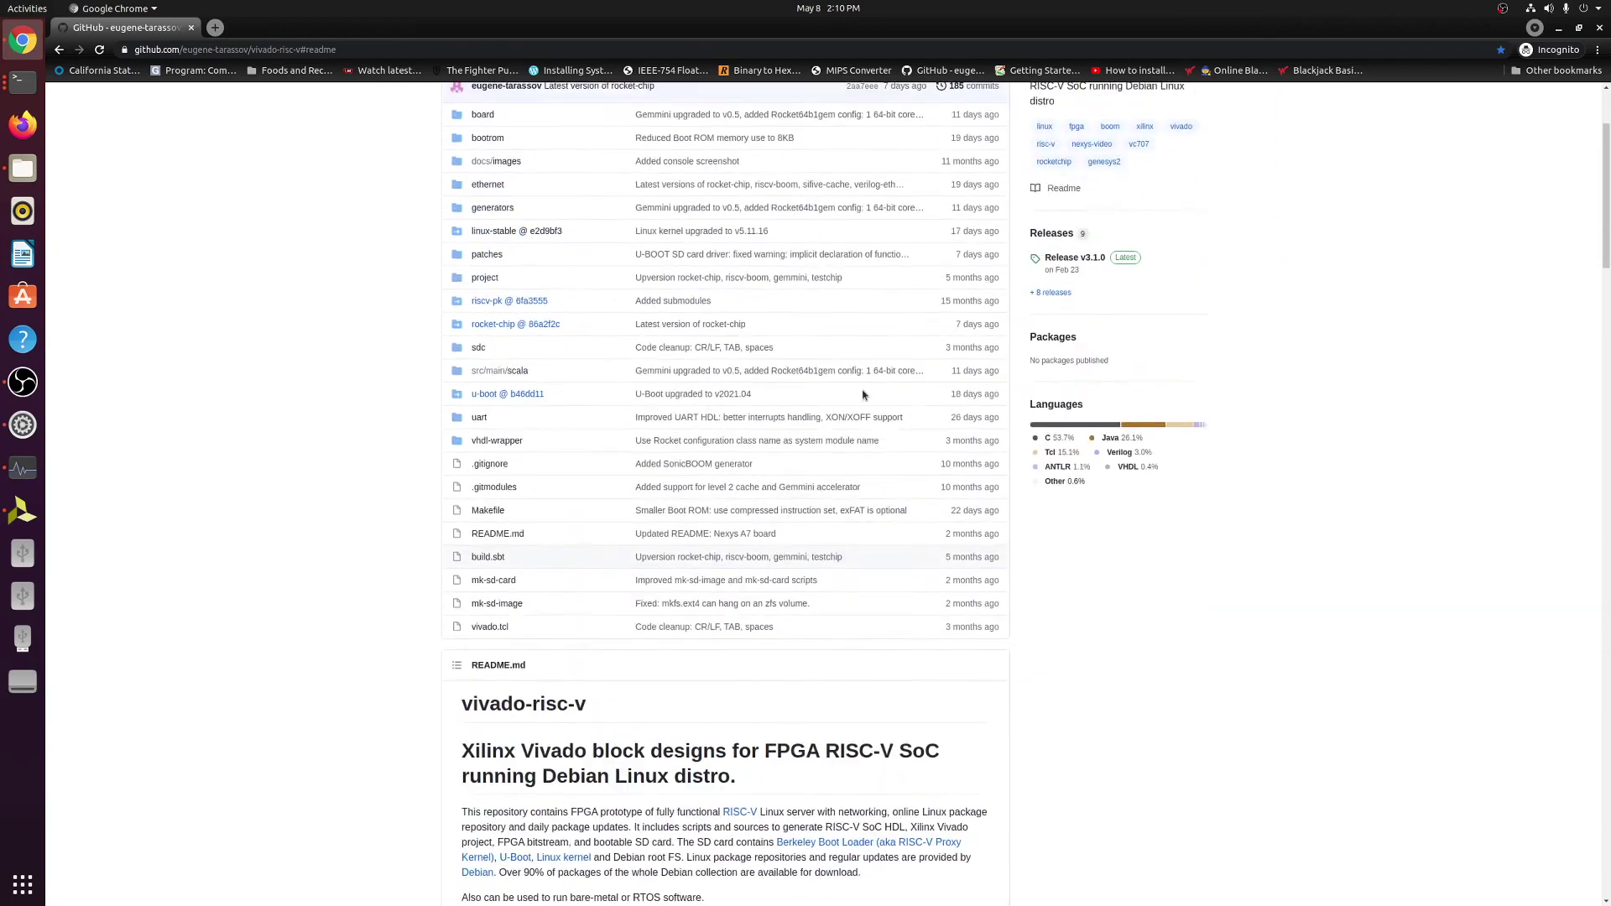
mouse_move(140, 152)
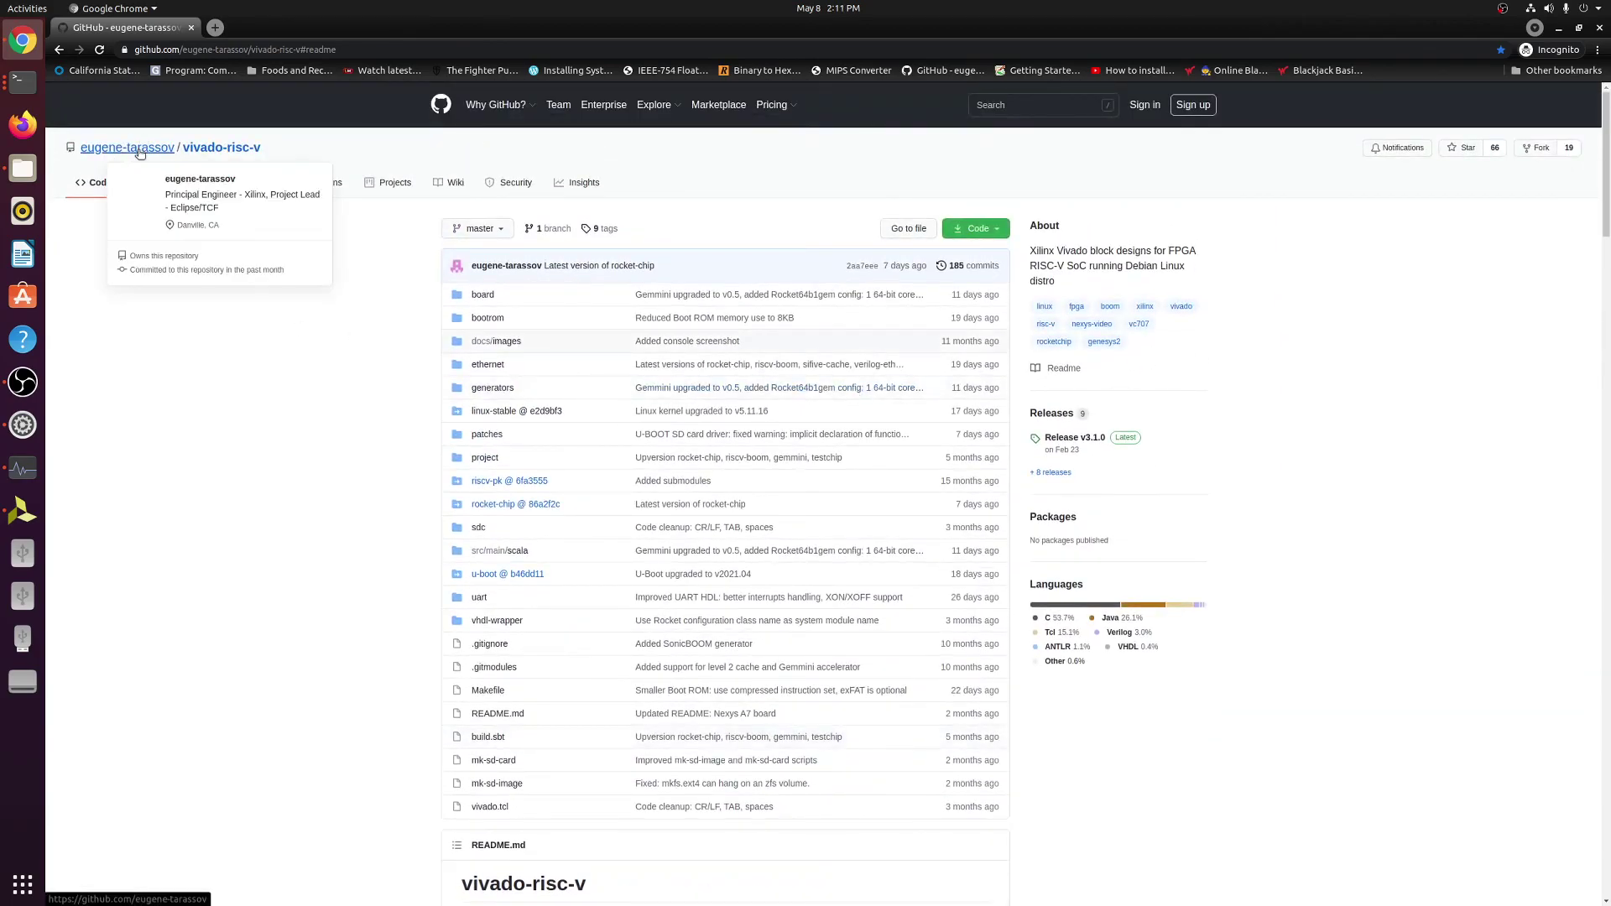